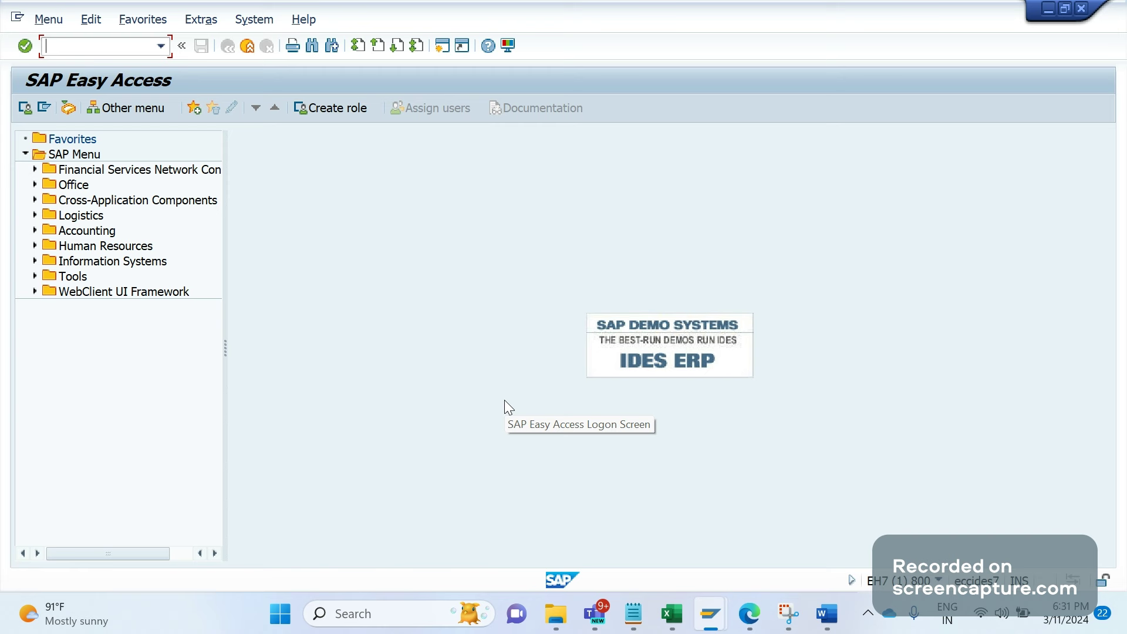
Step: Open the General Table Display transaction and load the sales document header table VBAK
text(/nse16)
key(Return)
text(vbak)
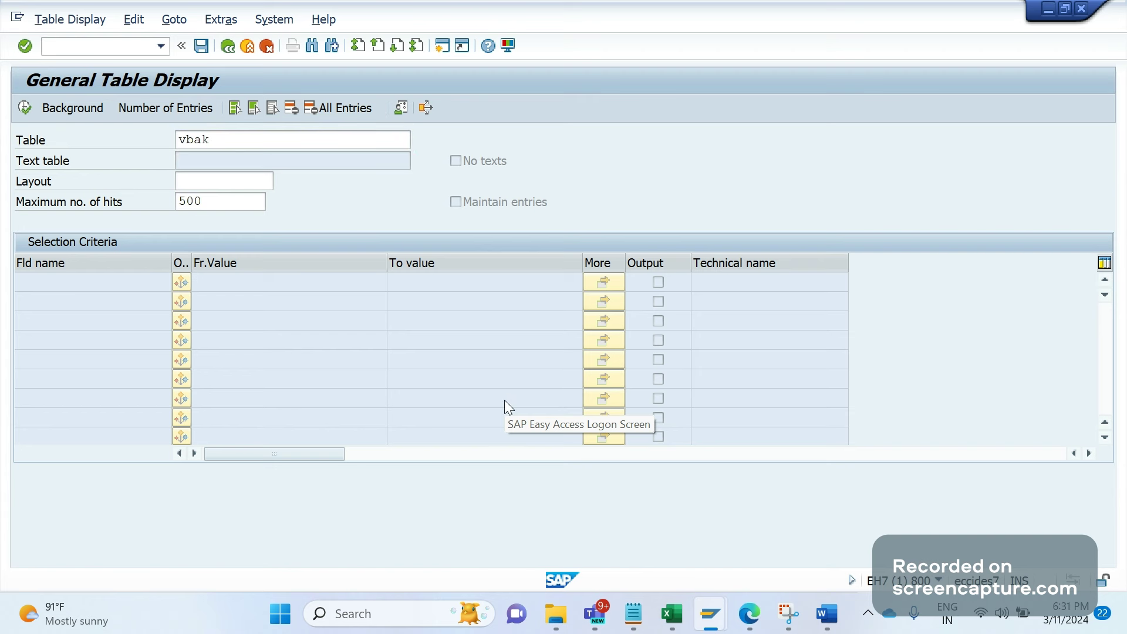
key(Return)
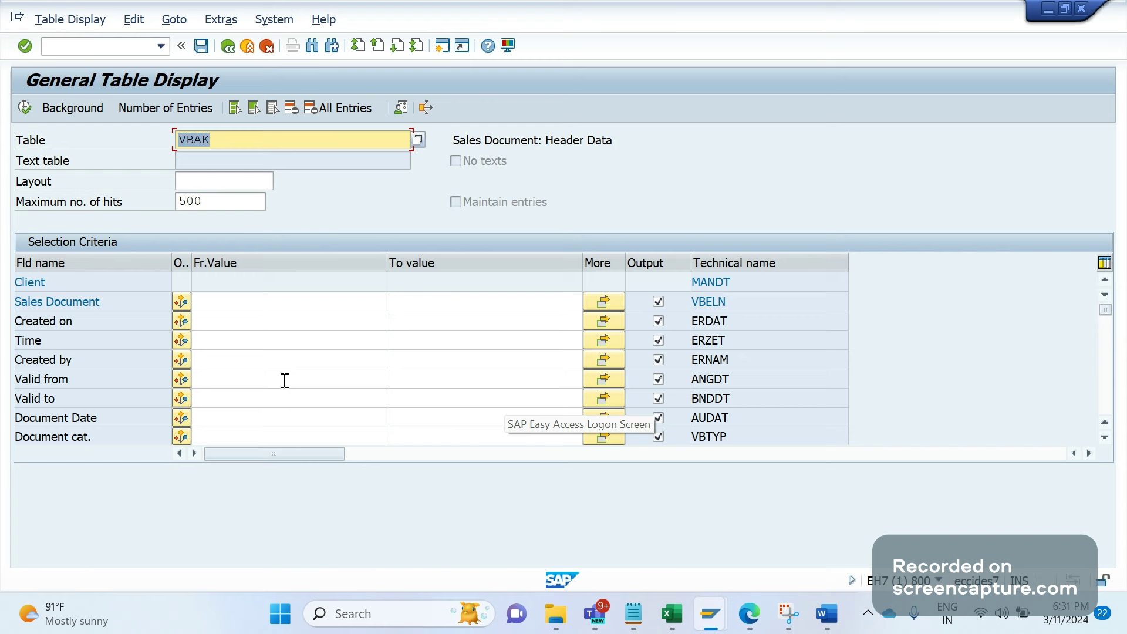
Step: List the VBAK entries and restrict them to sales documents created on 24.12.2023
click(225, 321)
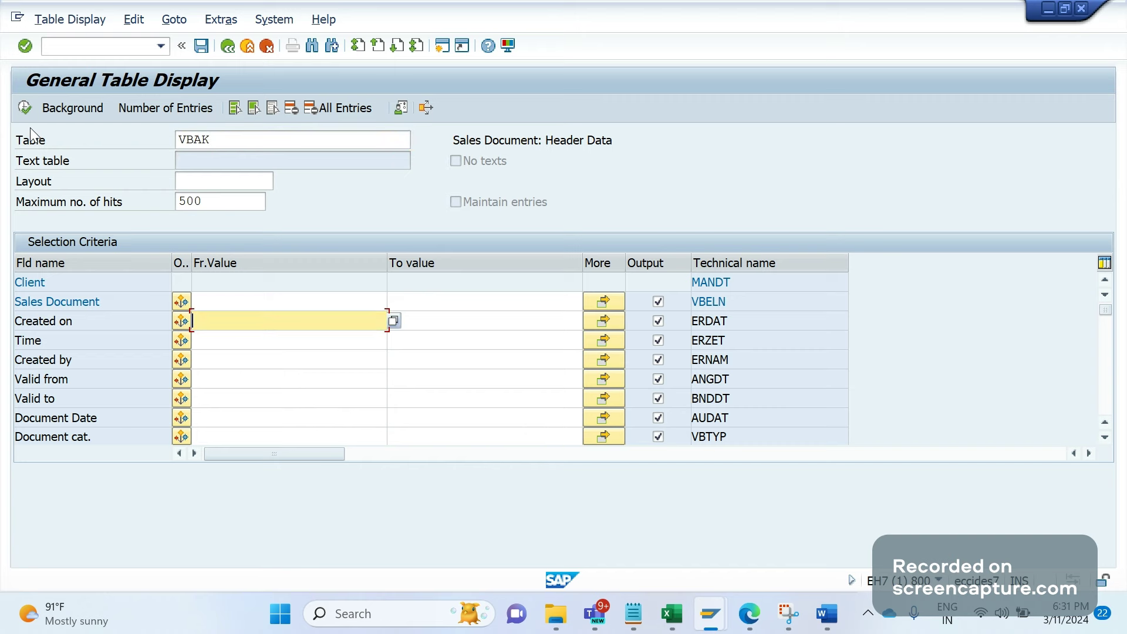
key(F8)
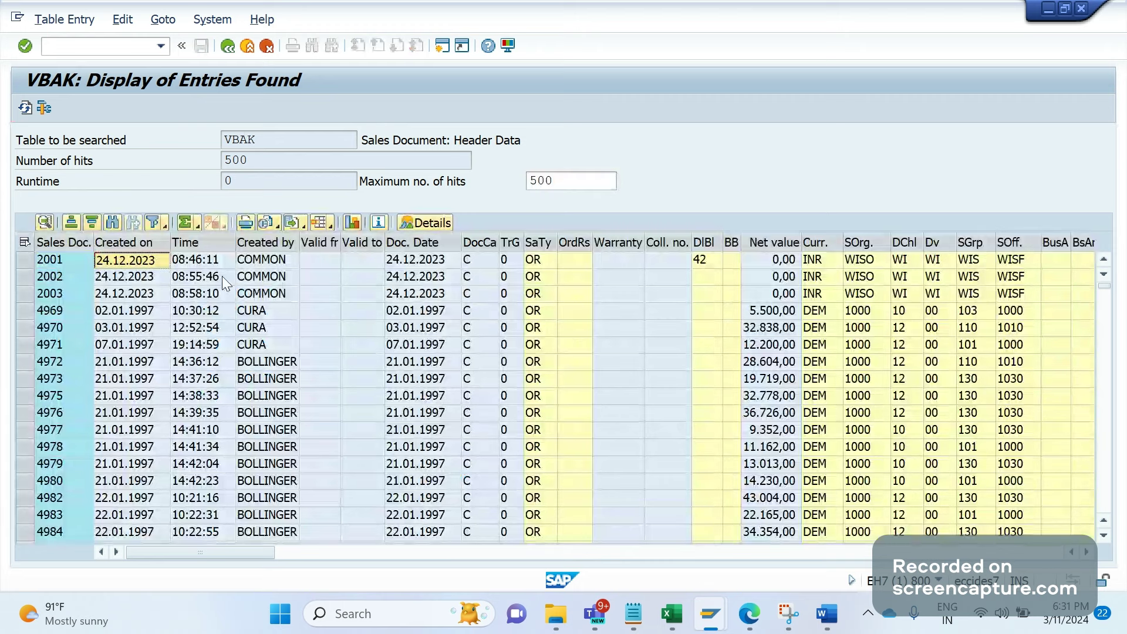
key(F3)
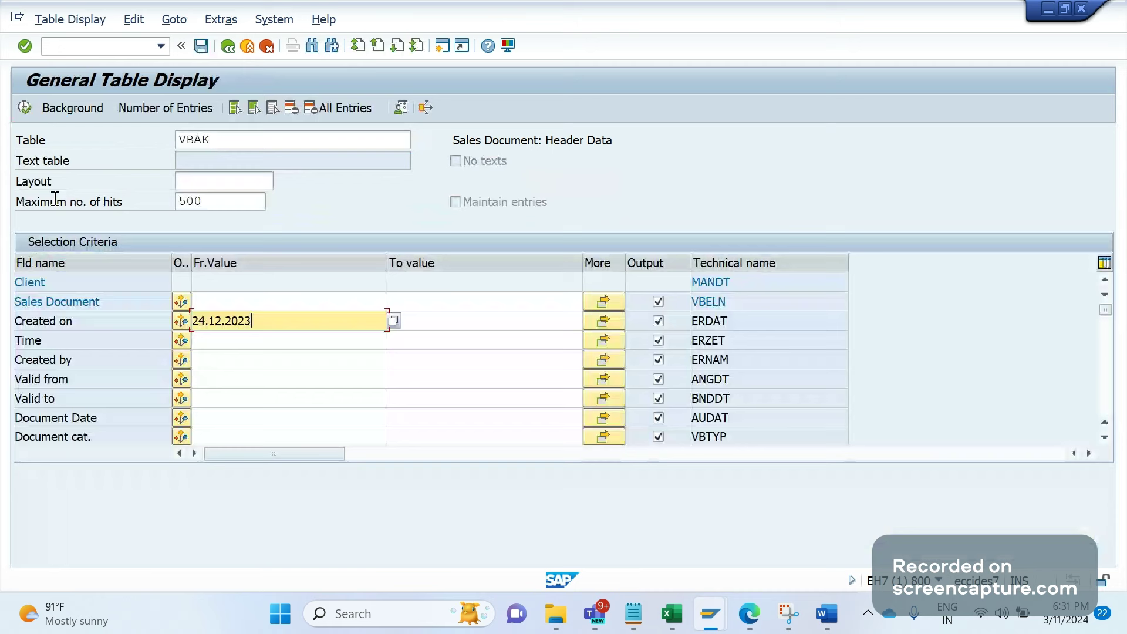
key(F8)
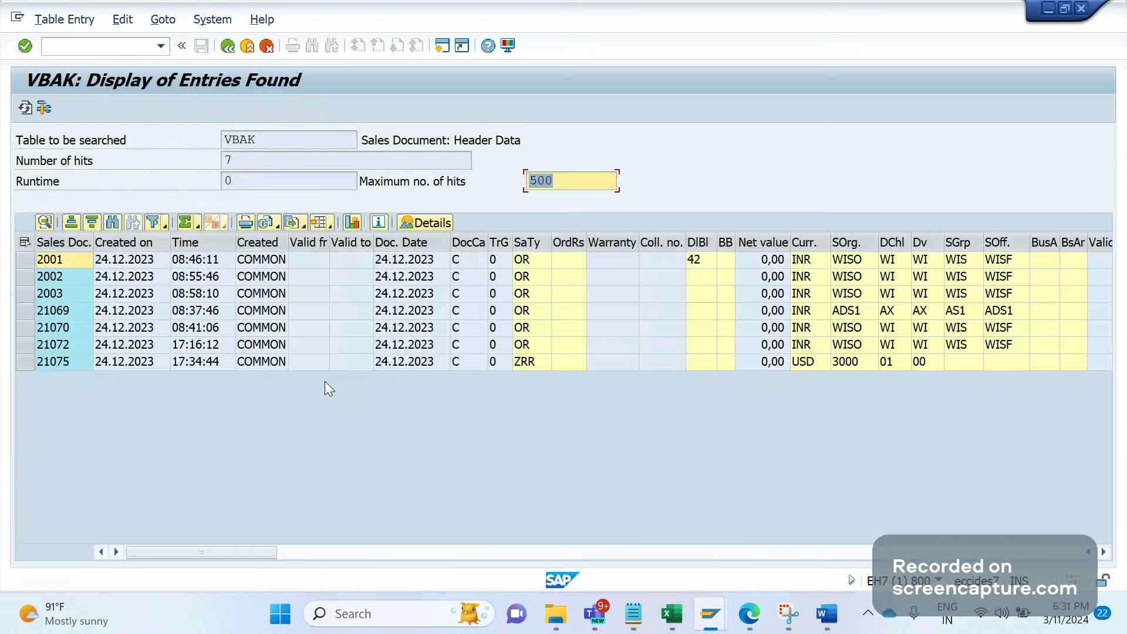
Step: Examine the number of hits, the Sales Document and Created on columns, and individual records in the VBAK result list
click(224, 161)
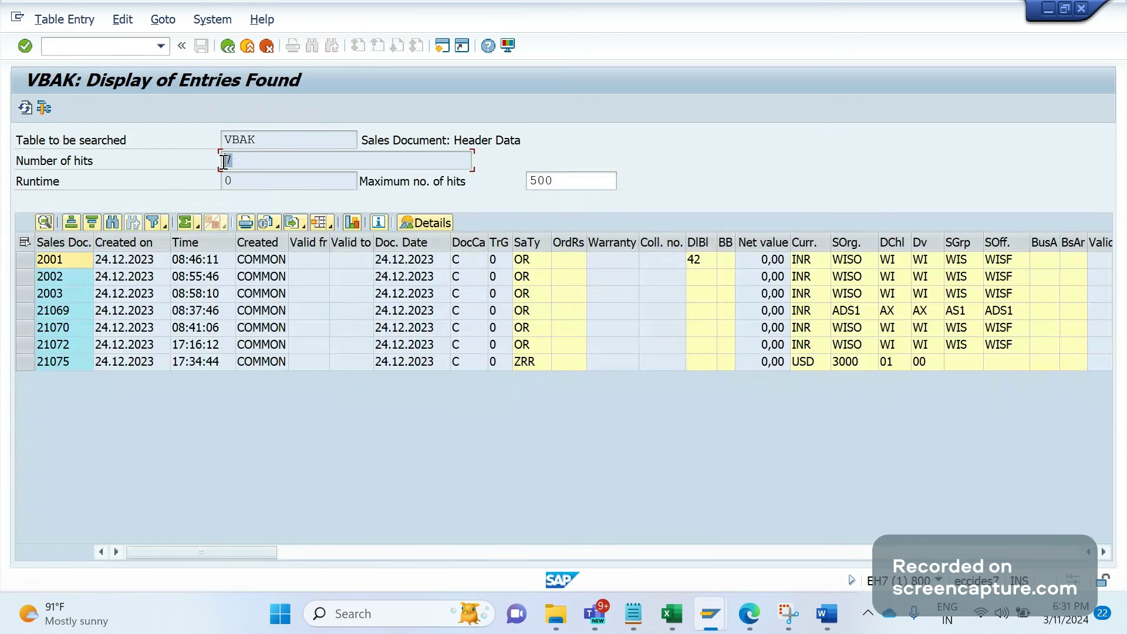
click(59, 264)
key(ctrl+space)
key(Right)
key(ctrl+space)
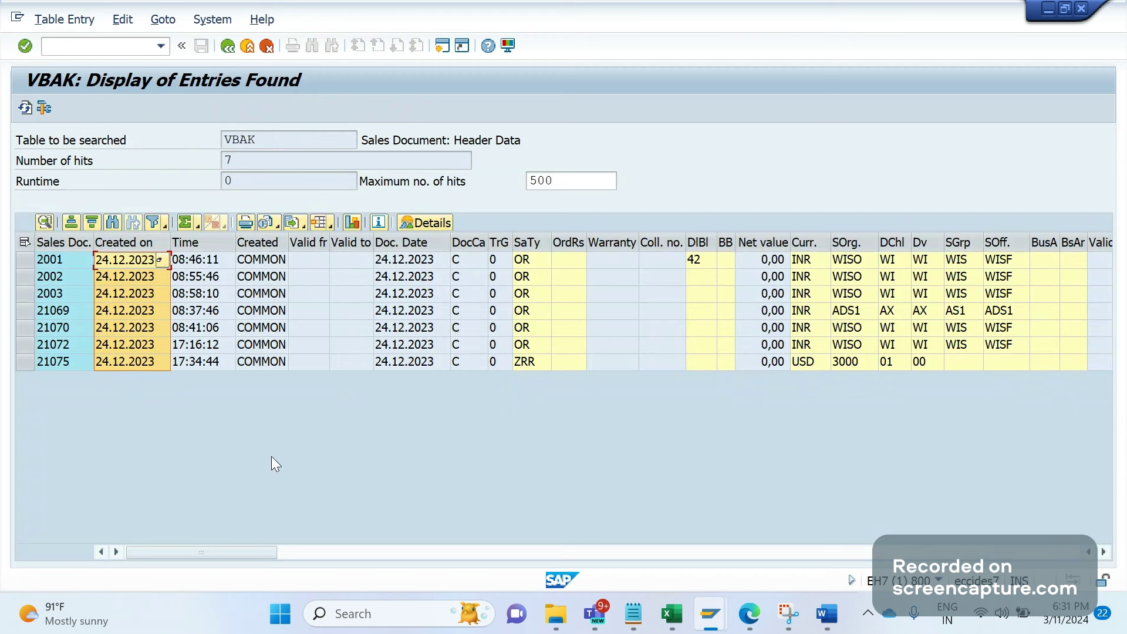
key(Left)
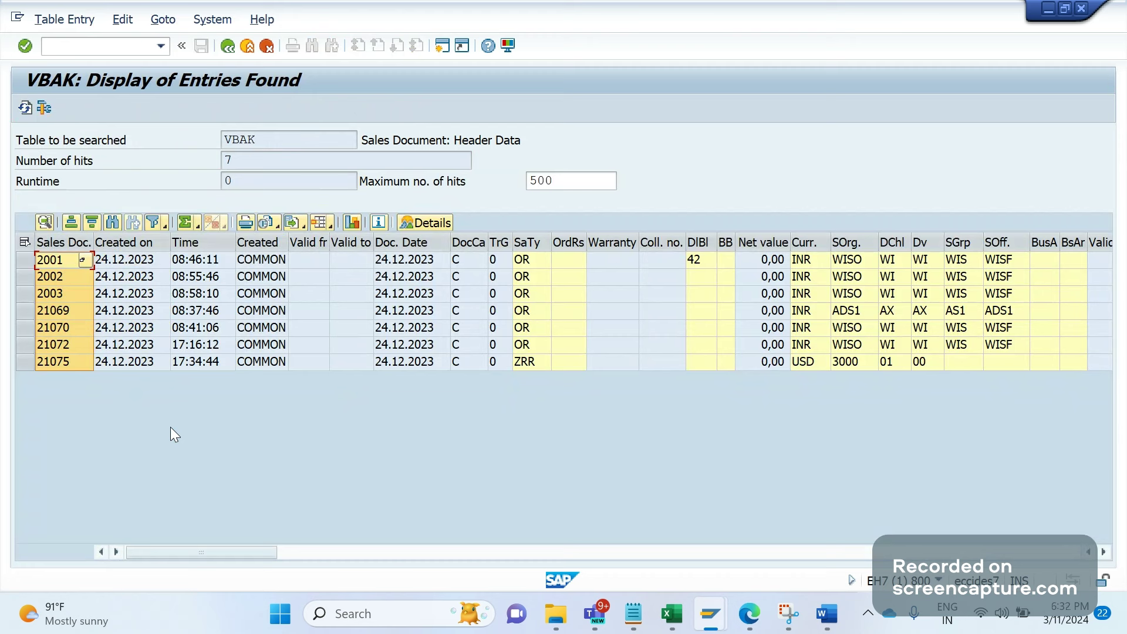
click(116, 399)
click(128, 344)
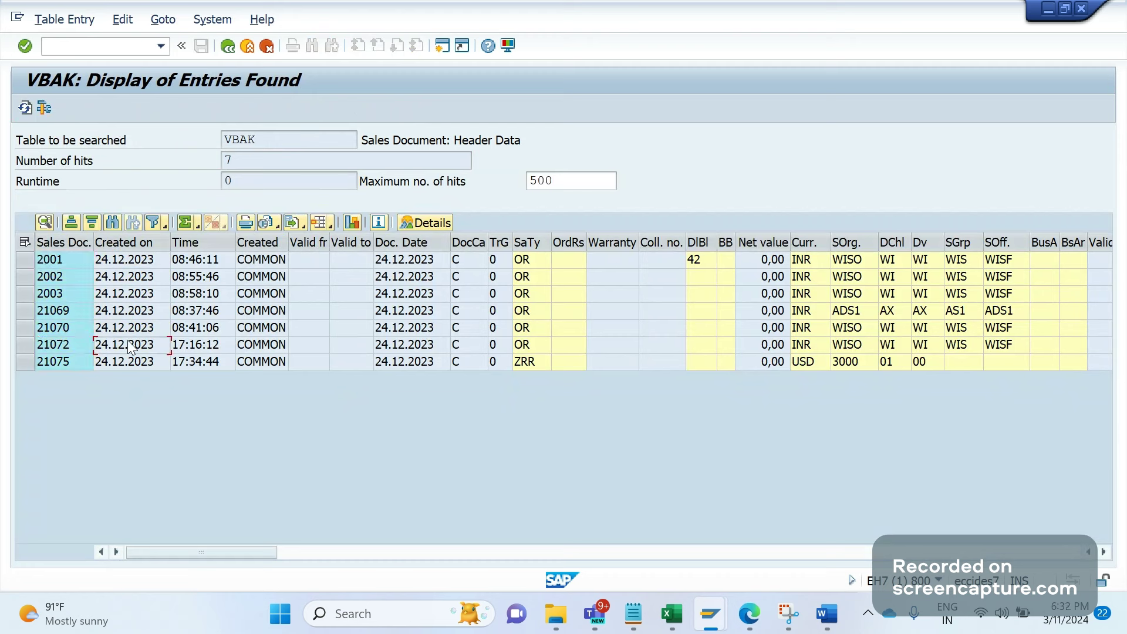
key(Right)
key(Up)
key(Up)
key(Right)
key(Down)
key(Down)
click(308, 161)
Step: Return to the table selection and load the sales document item table VBAP
key(F3)
text(vbap)
key(Return)
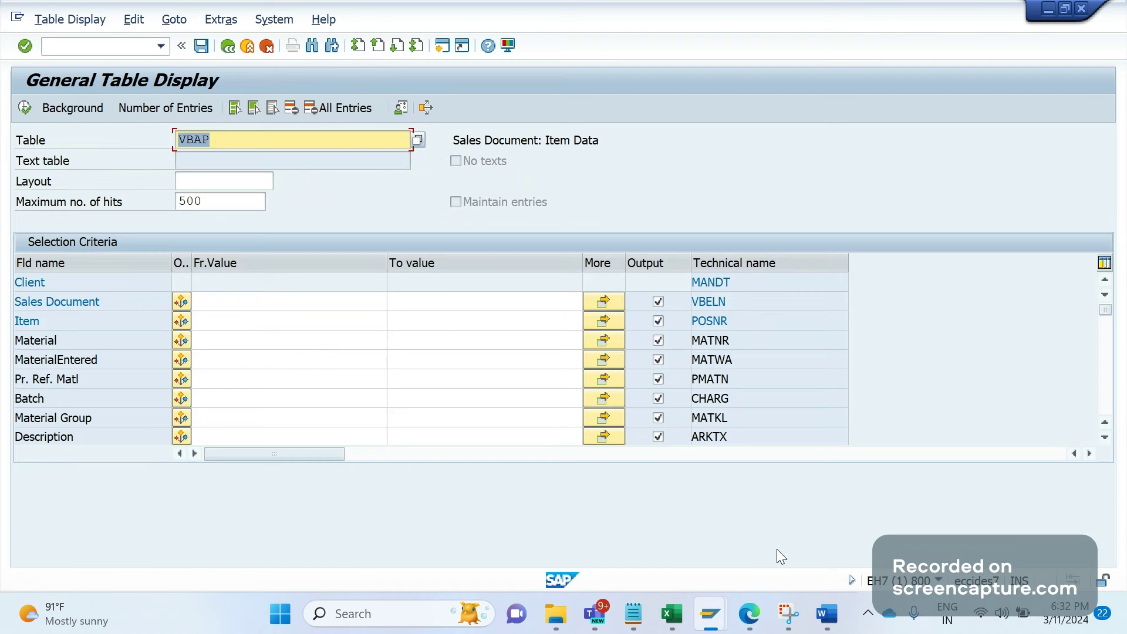
Step: Switch to the blank Book1 workbook in Excel and enter the headers Object, Transaction, Sender and Receiver in cells A2 to D2
click(827, 613)
mouse_move(672, 613)
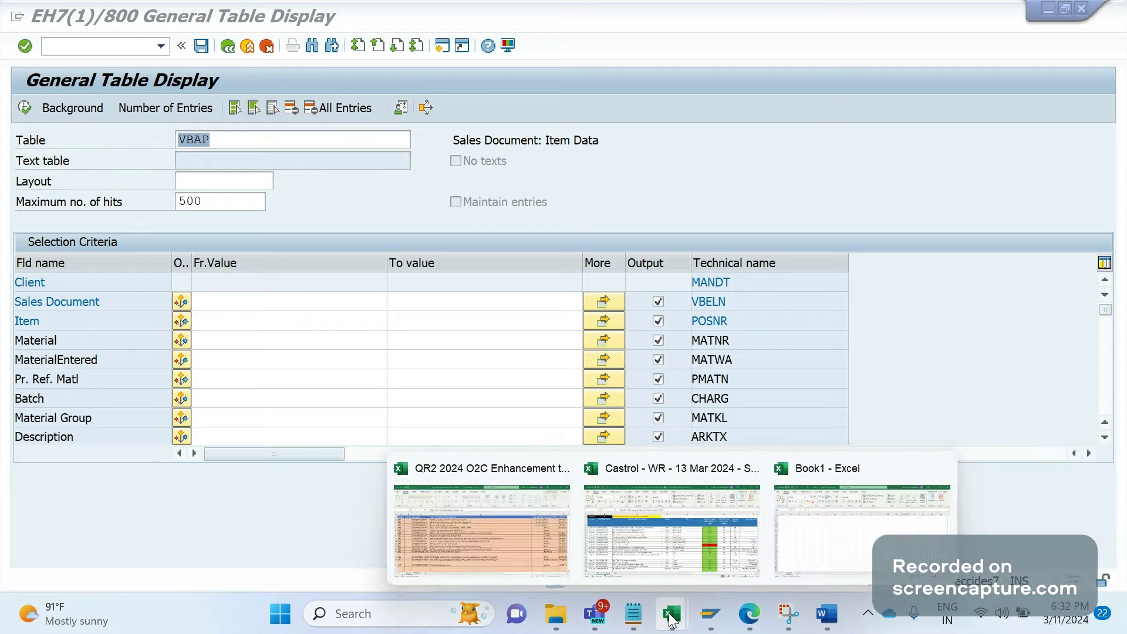
click(868, 537)
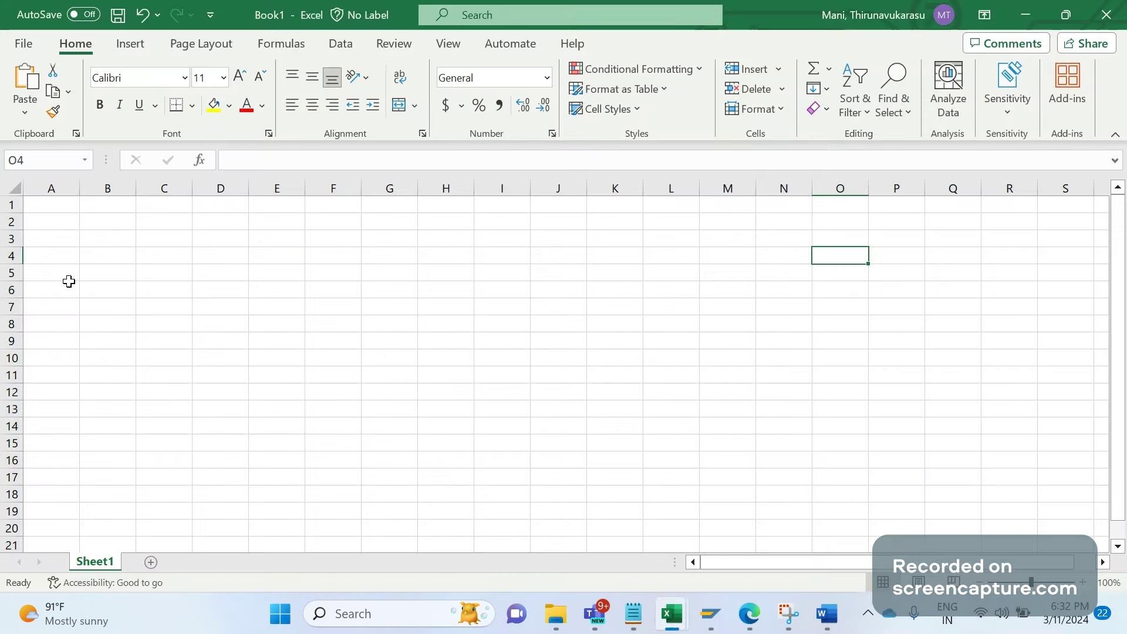
click(51, 221)
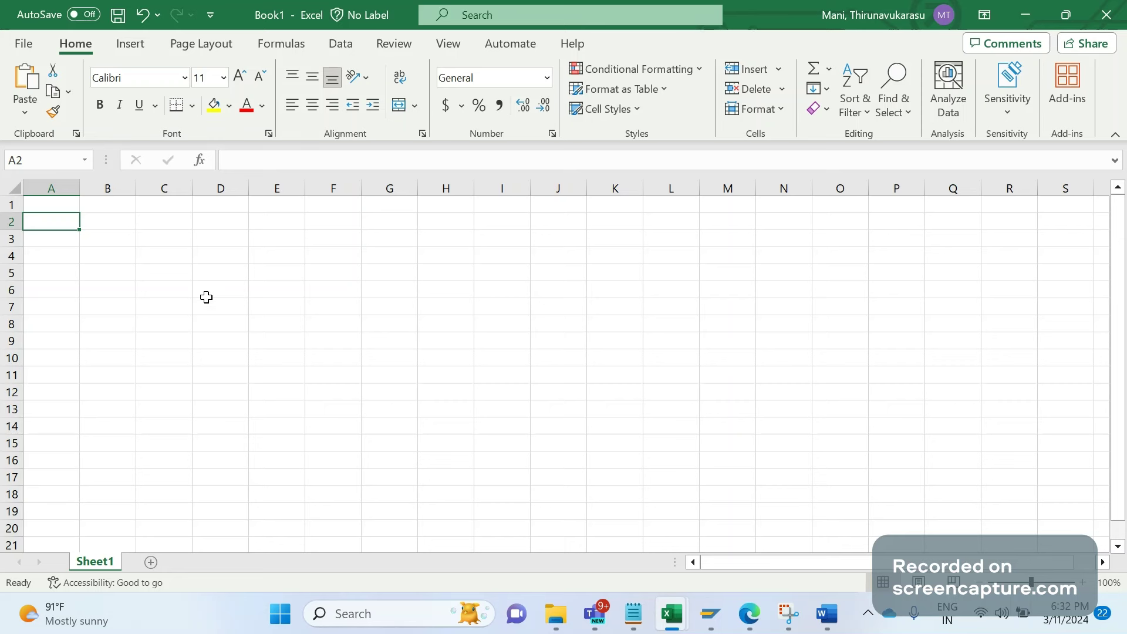
text(Object)
key(Tab)
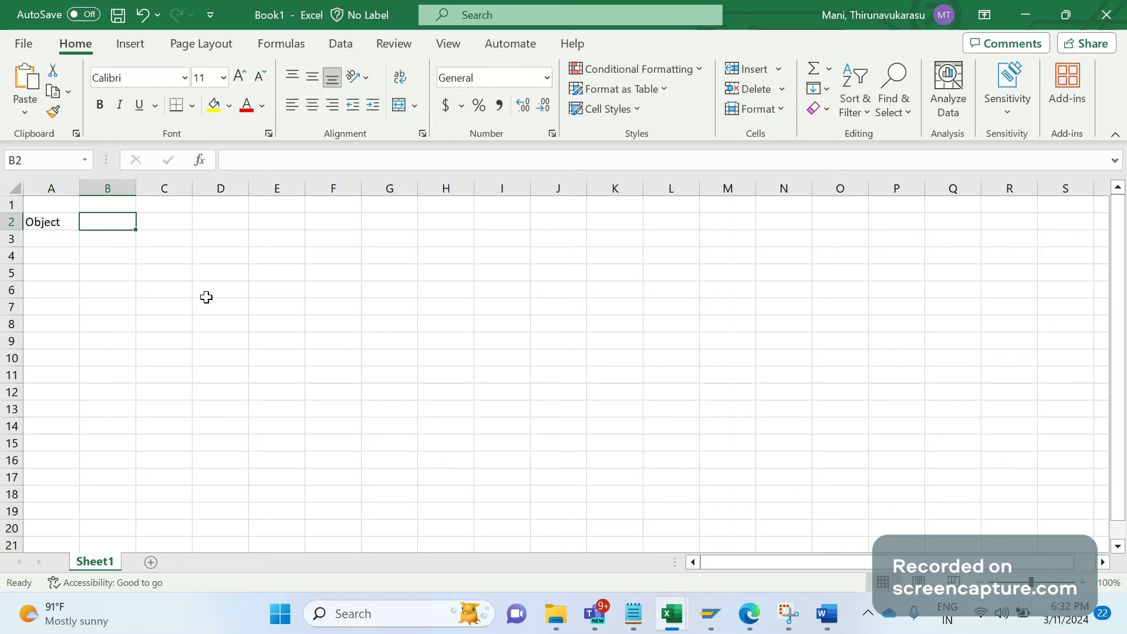
text(Tr)
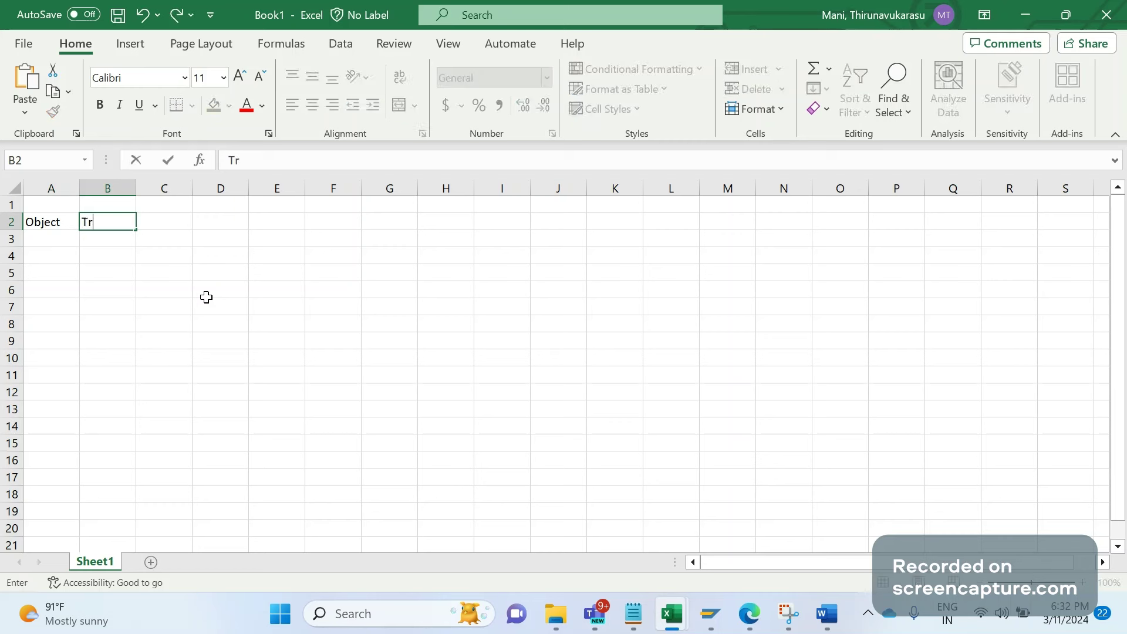
text(ansaction)
key(Tab)
text(Sender)
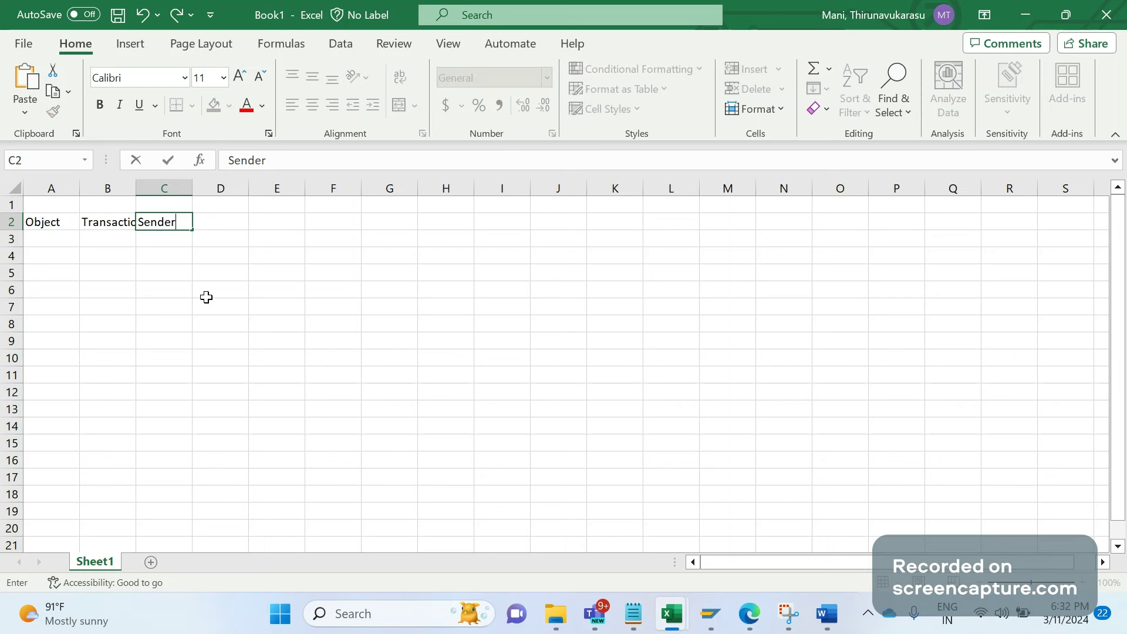
key(Tab)
text(Receive)
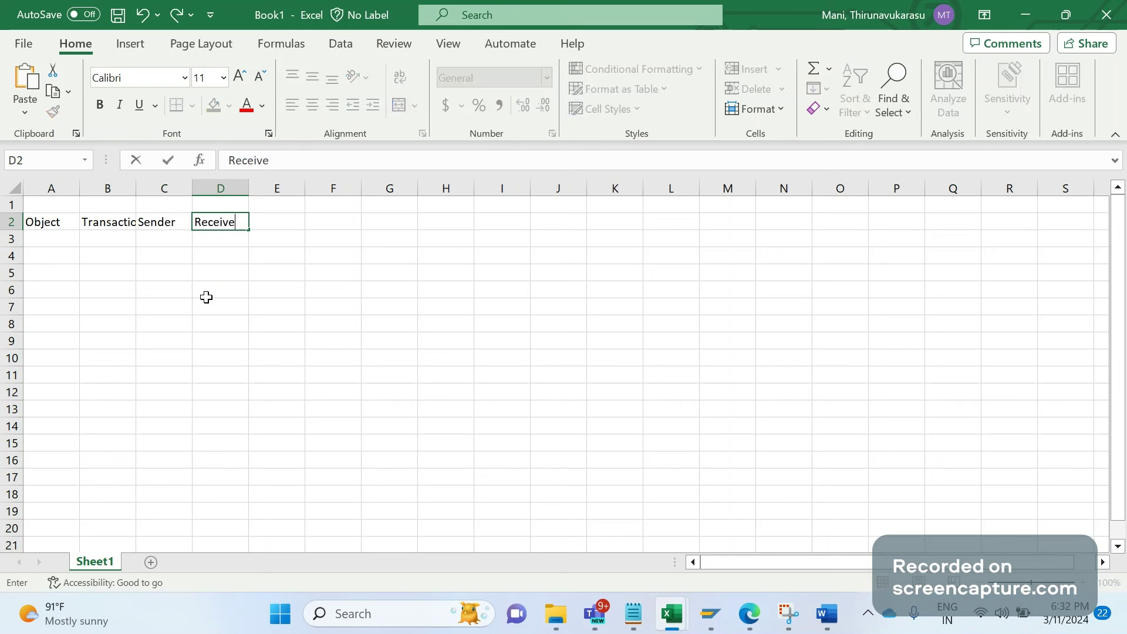
text(r)
key(Return)
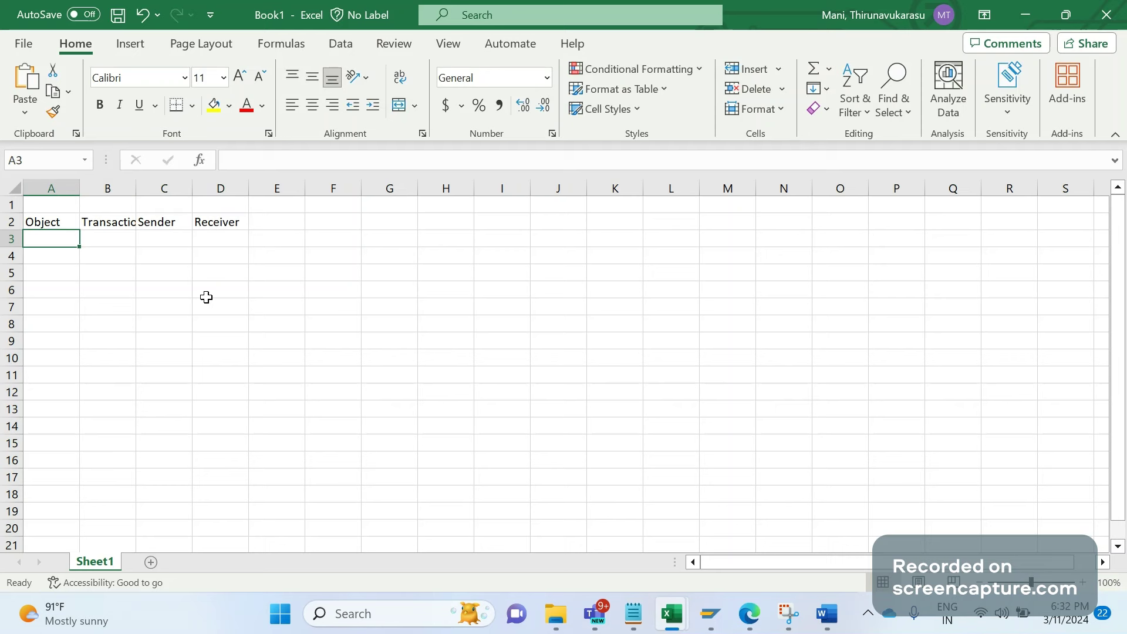
key(Up)
key(BackSpace)
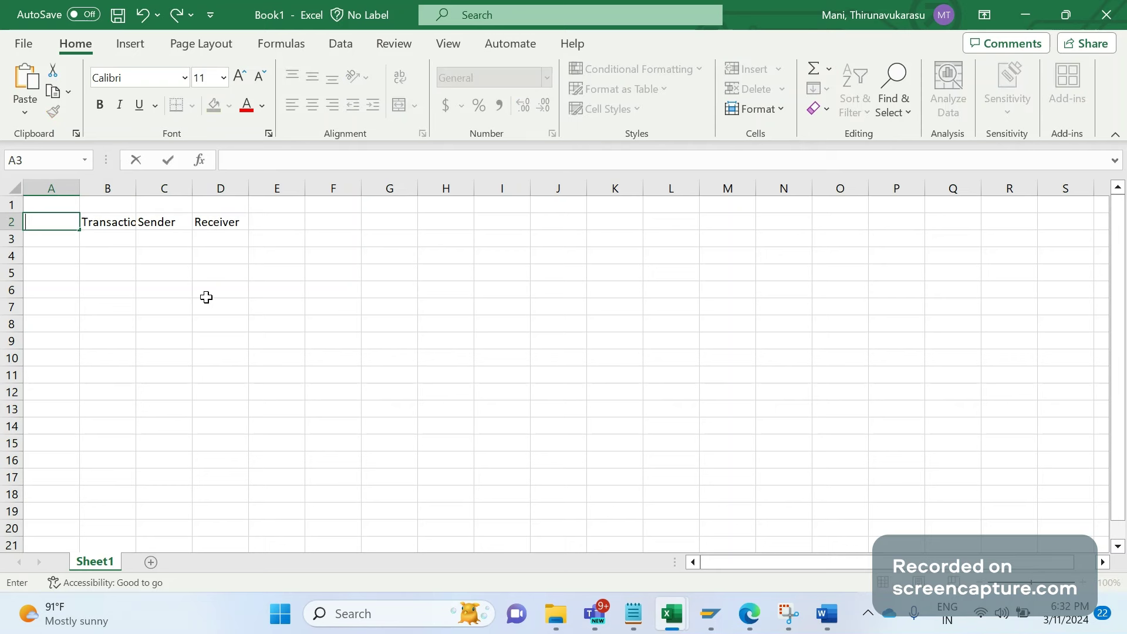
key(Escape)
key(Down)
Step: Fill row 3 with the object Segments, transaction WE31, and an X under both Sender and Receiver
text(Segme)
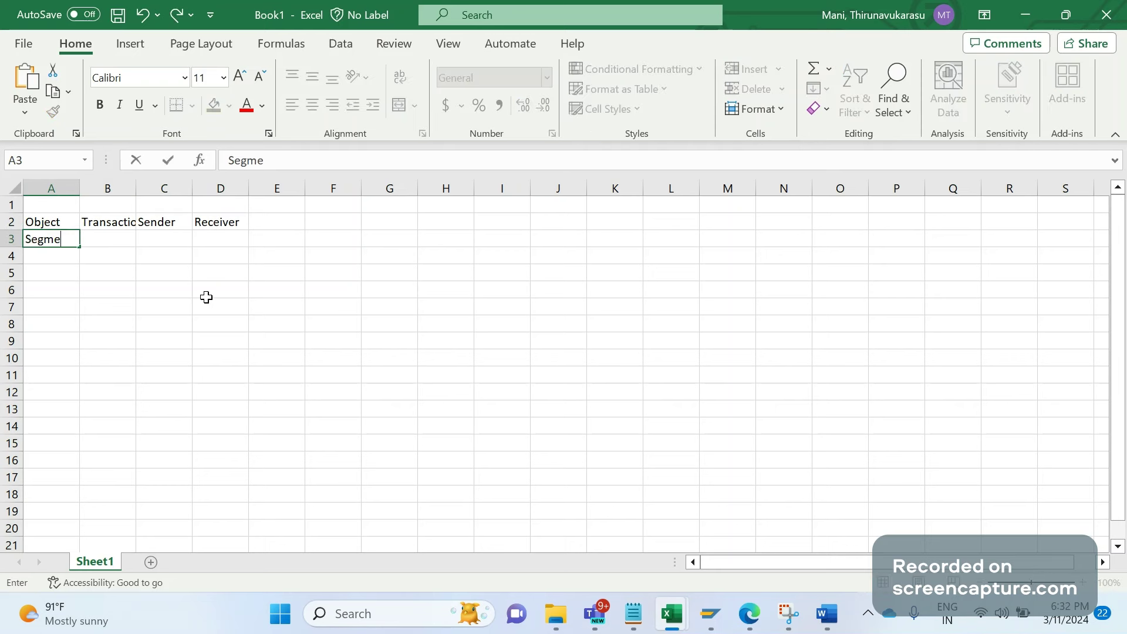
text(nts)
key(Tab)
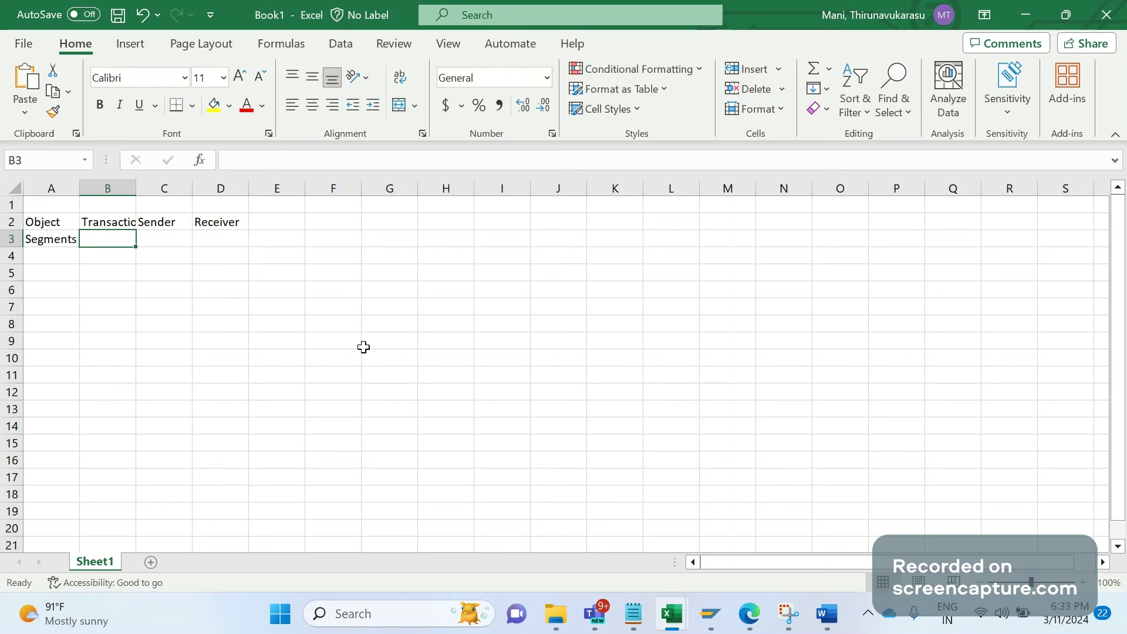
key(F2)
text(WE31)
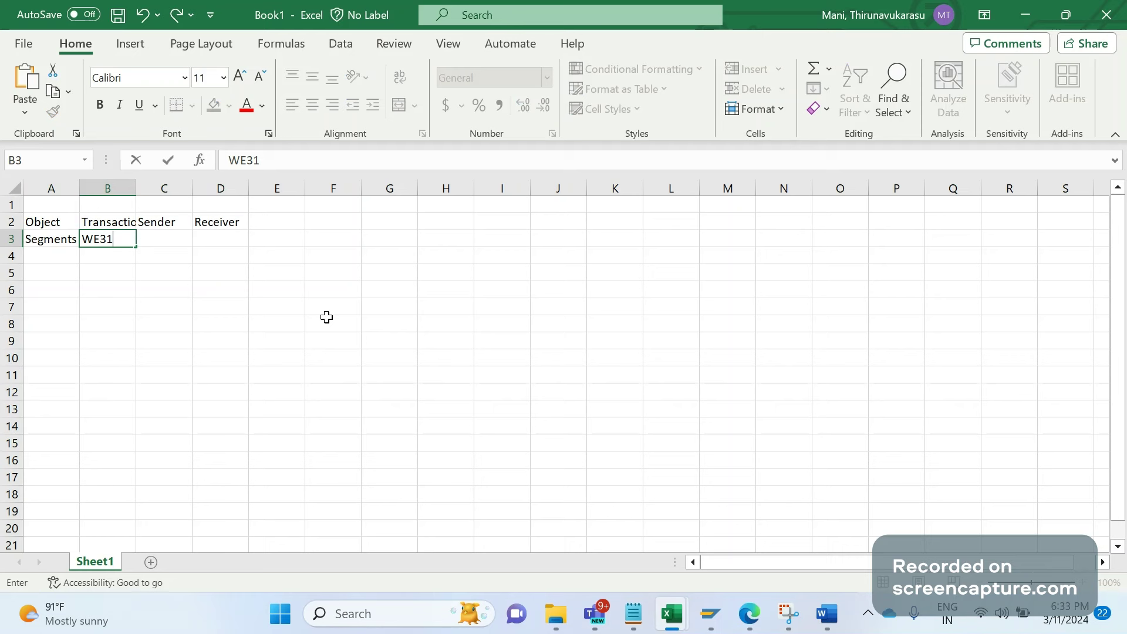
key(Tab)
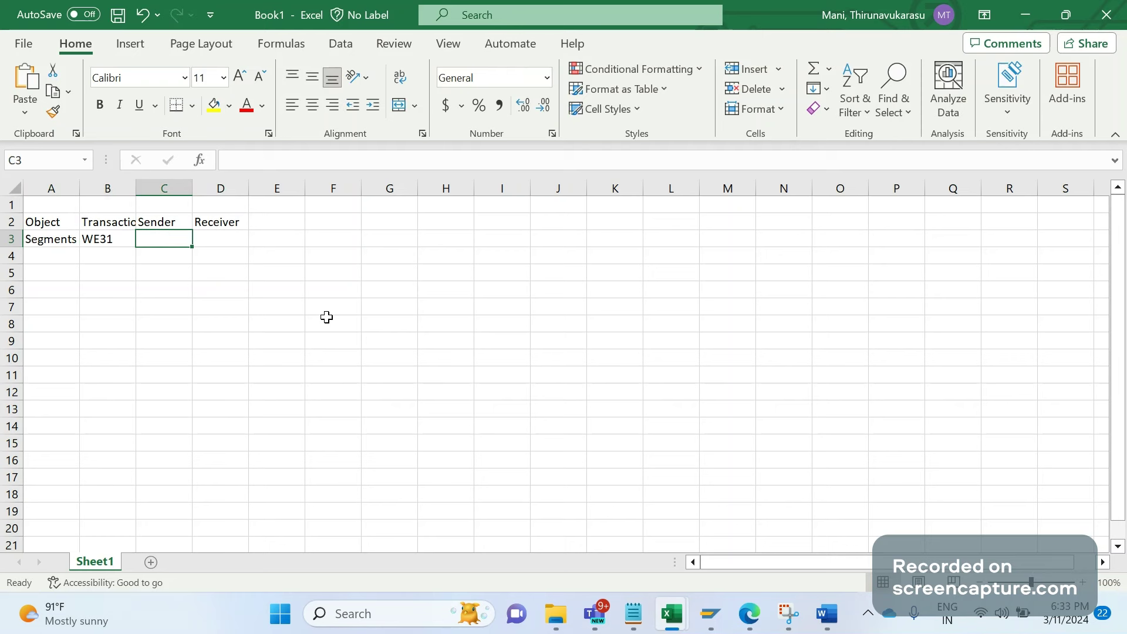
text(X)
key(Tab)
text(X)
key(Tab)
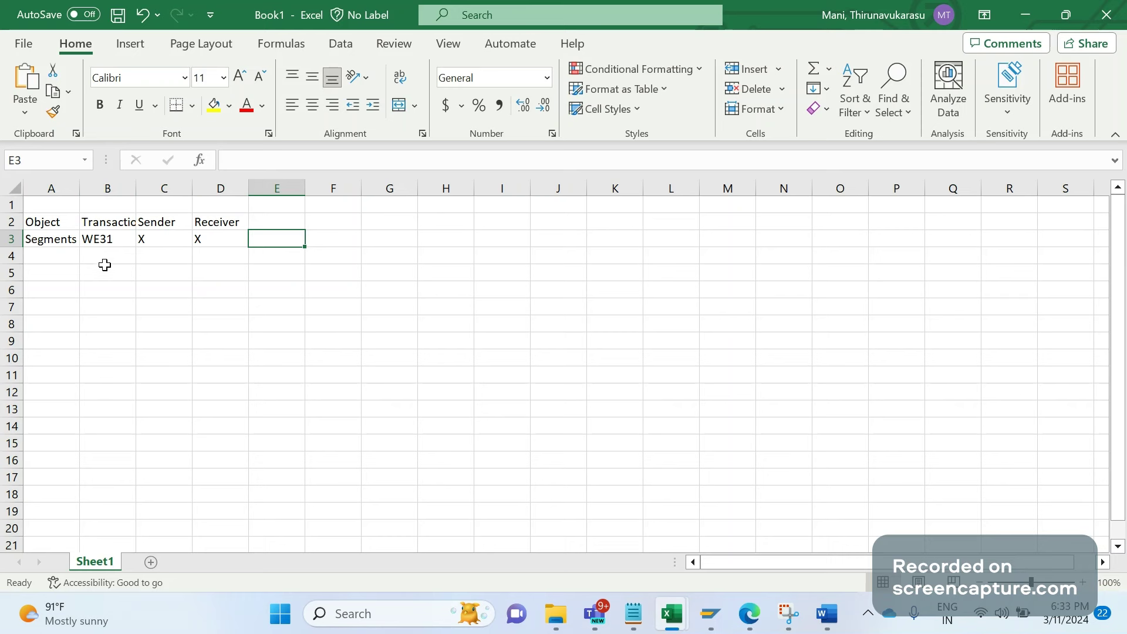
key(Home)
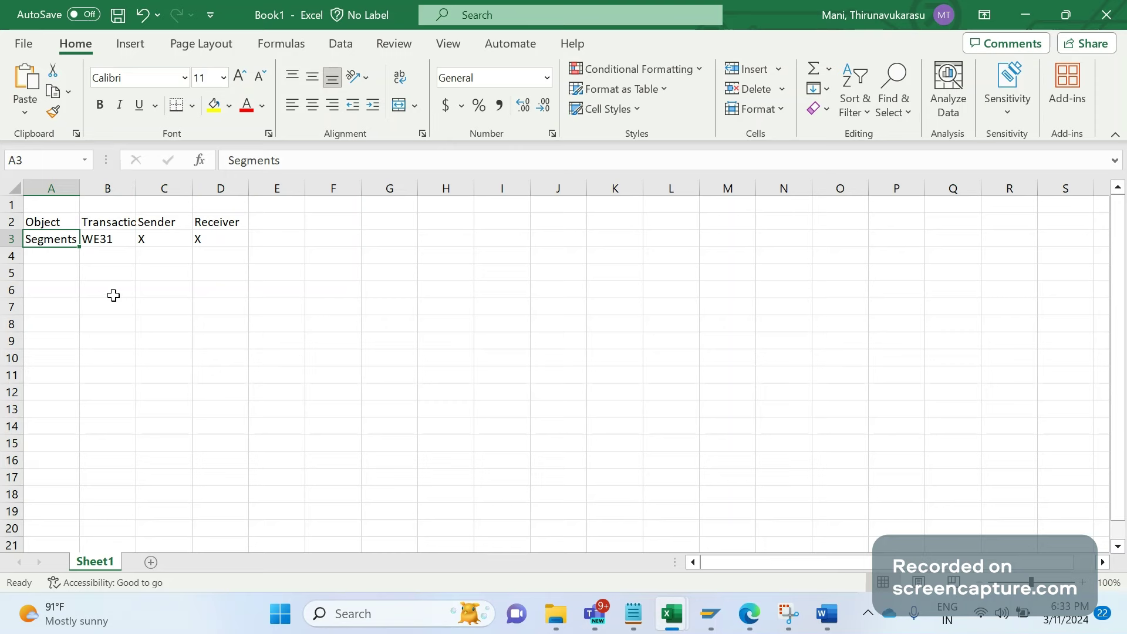
Step: Switch back to SAP and open the IDoc List transaction in a new session
mouse_move(710, 614)
click(770, 525)
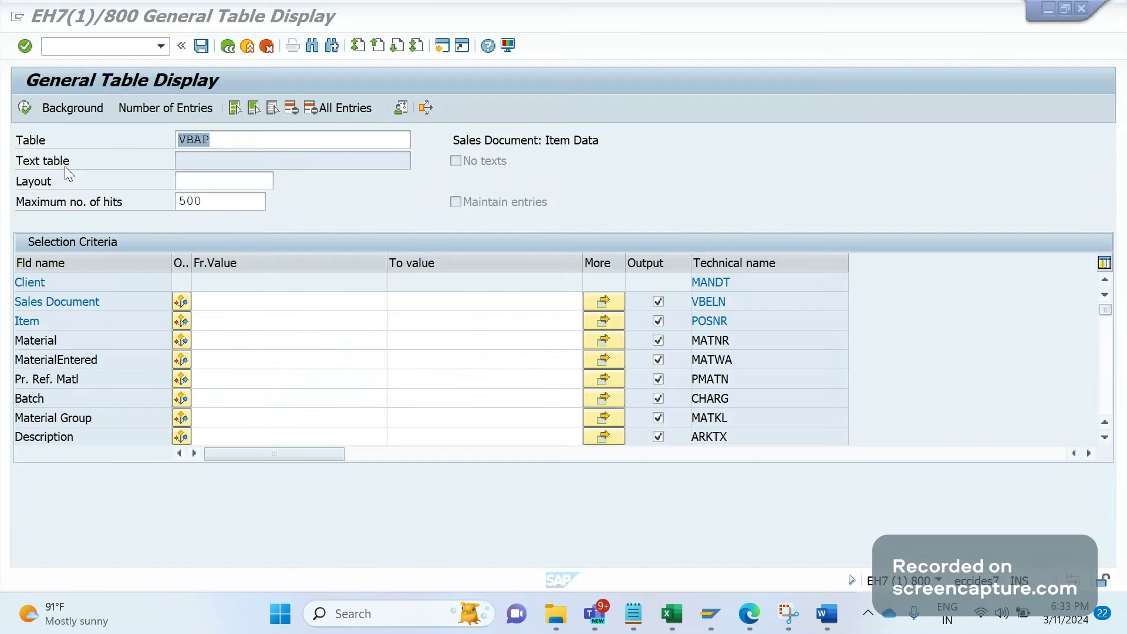
click(73, 47)
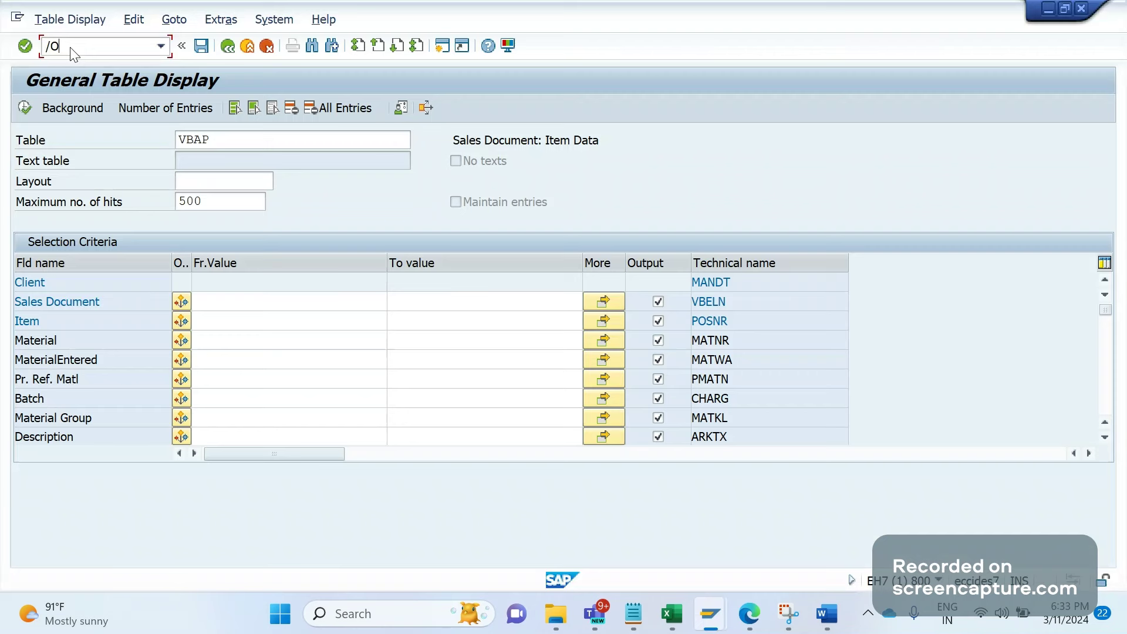
key(alt+Tab)
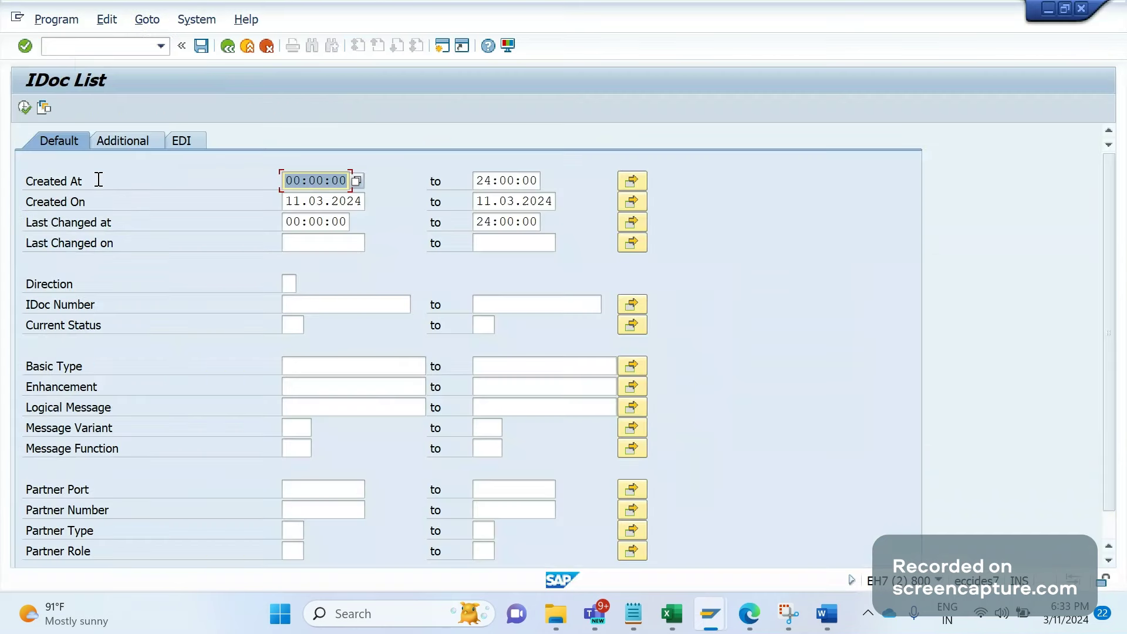
Step: Try to list the IDocs using the preset creation date of 11.03.2024
click(81, 217)
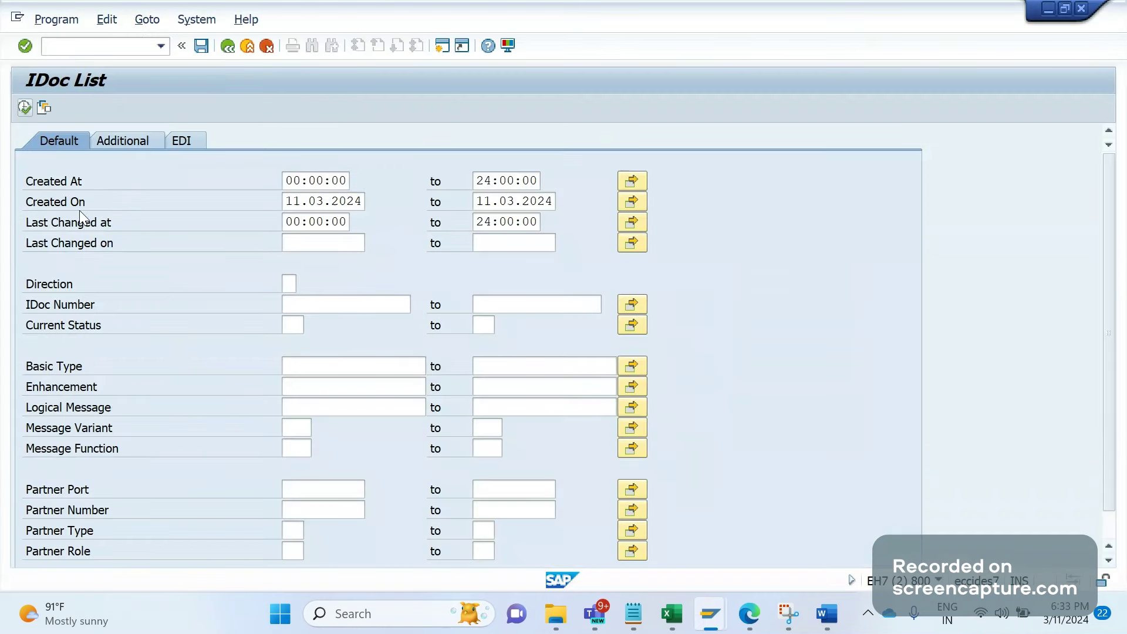
key(F8)
key(Return)
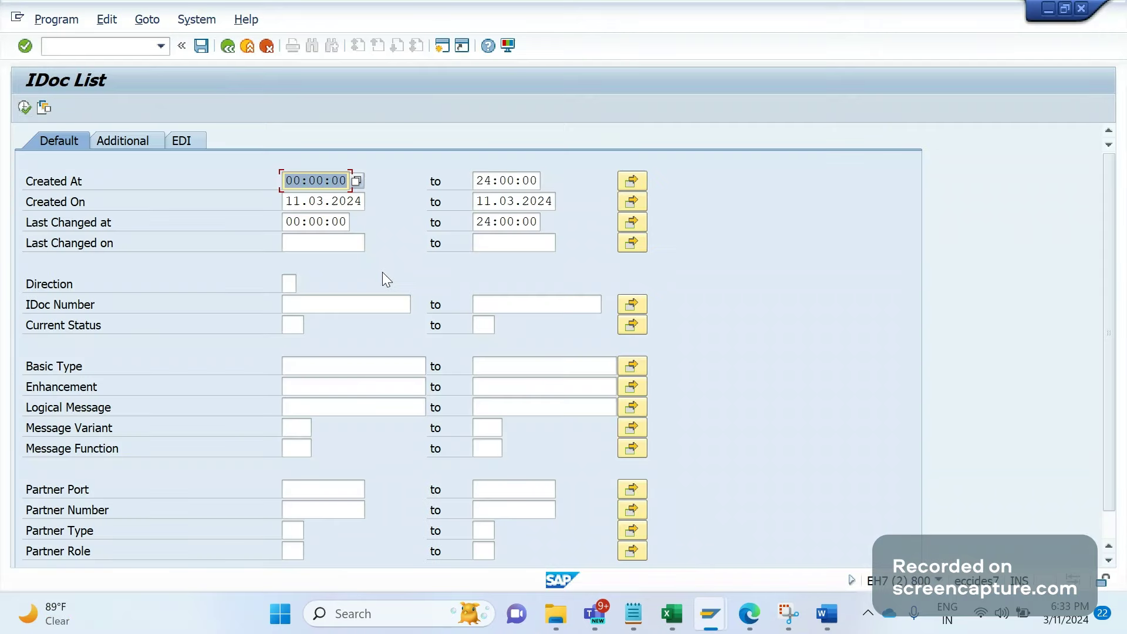
Step: Set the start of the Created On range to 11.03.2022 and list the matching IDocs
key(Down)
text(2)
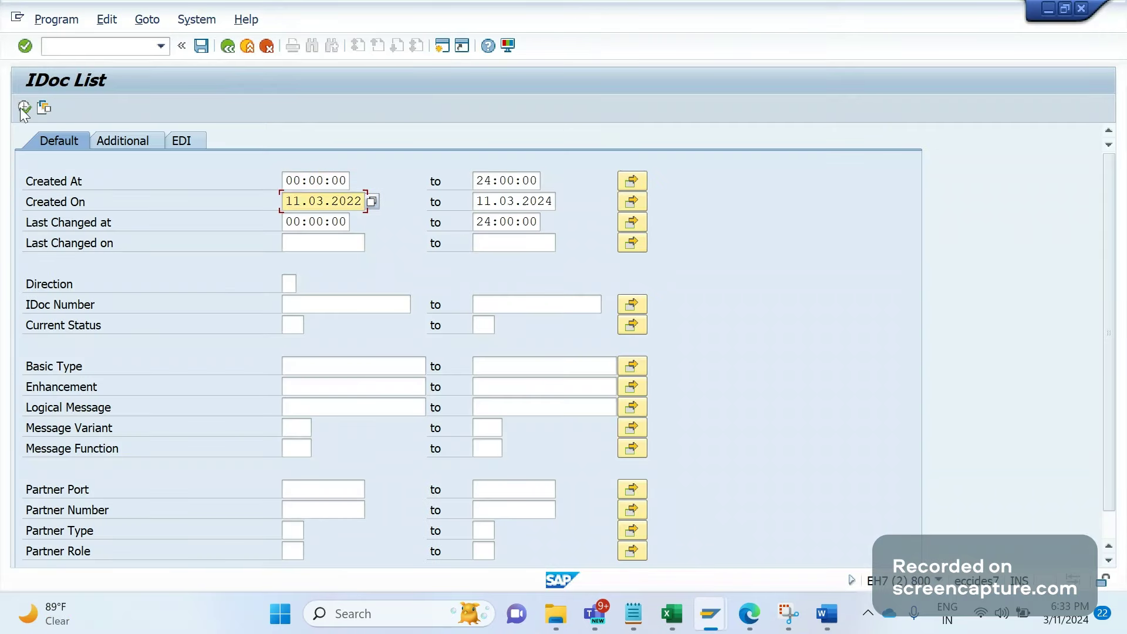
click(24, 108)
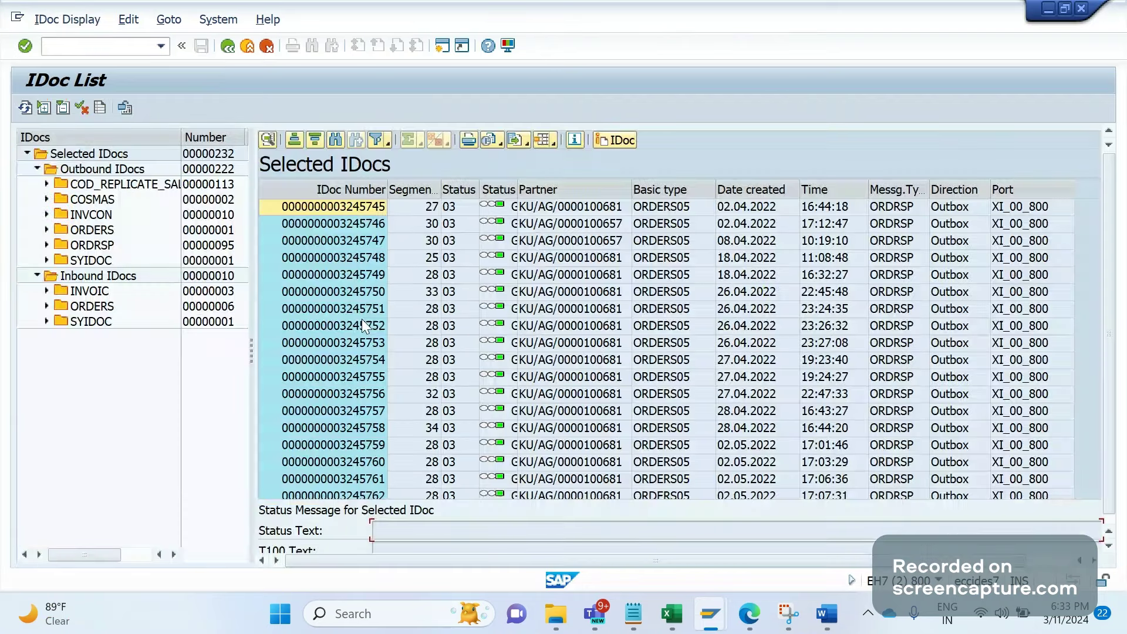
click(362, 324)
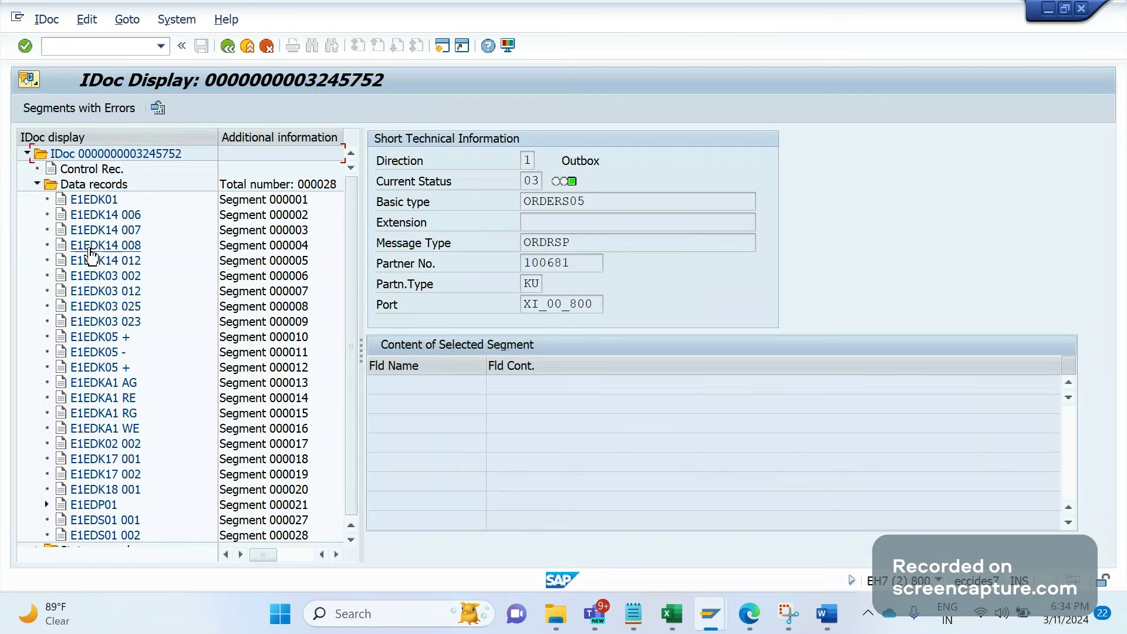
click(83, 205)
click(100, 321)
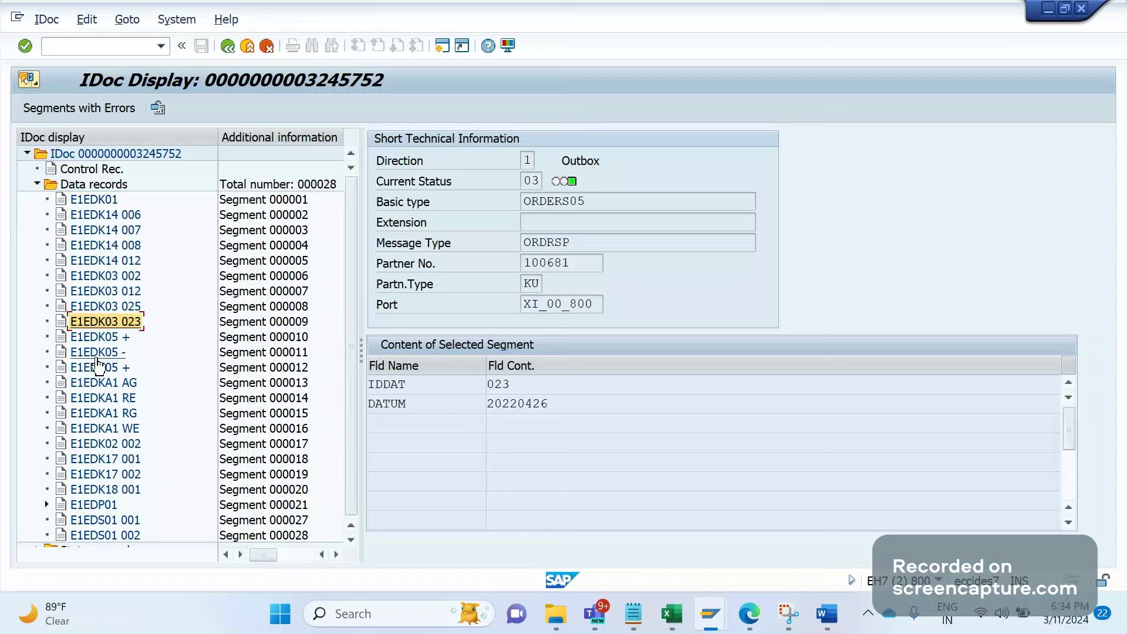
Step: View the contents of the "E1EDK05 -" segment and check the Segments transaction entry in the Excel overview
click(98, 353)
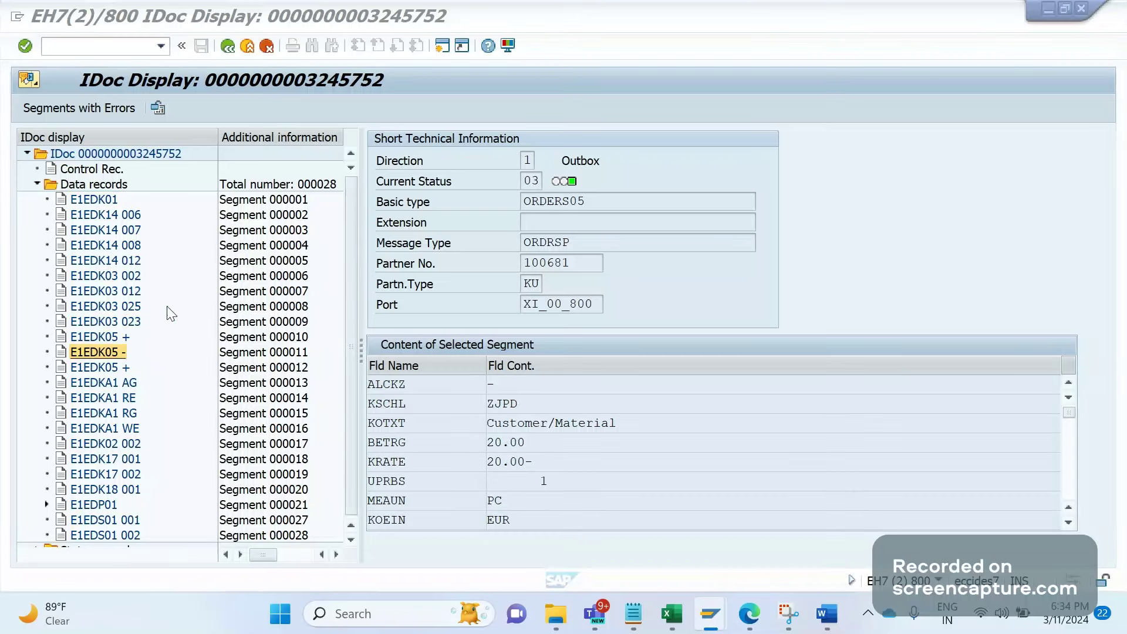
key(alt+Tab)
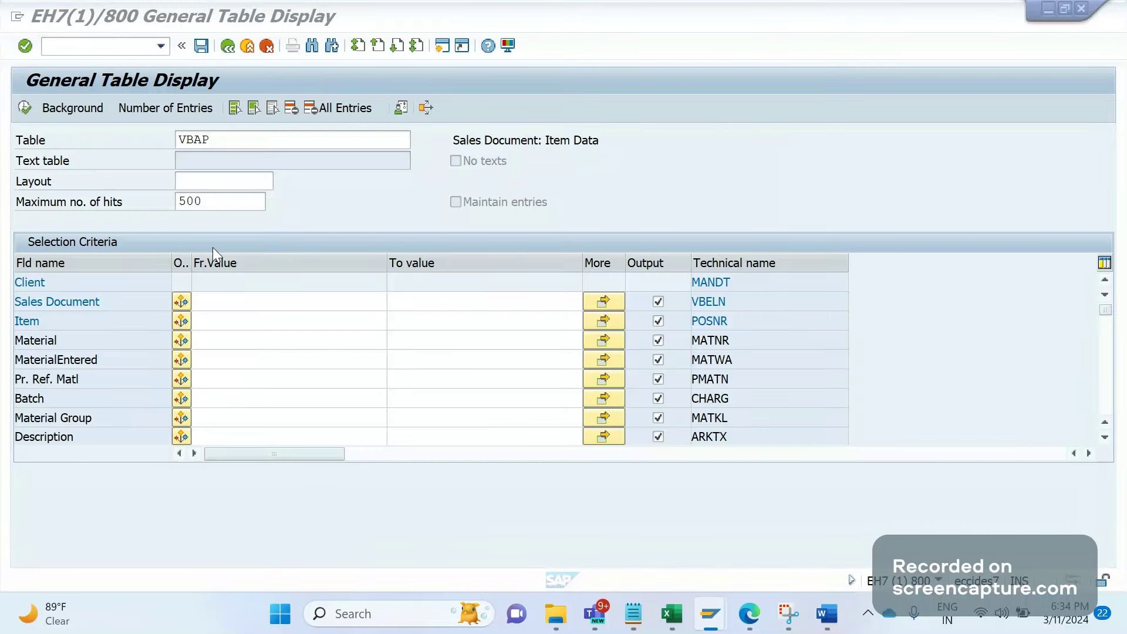
key(alt+Tab)
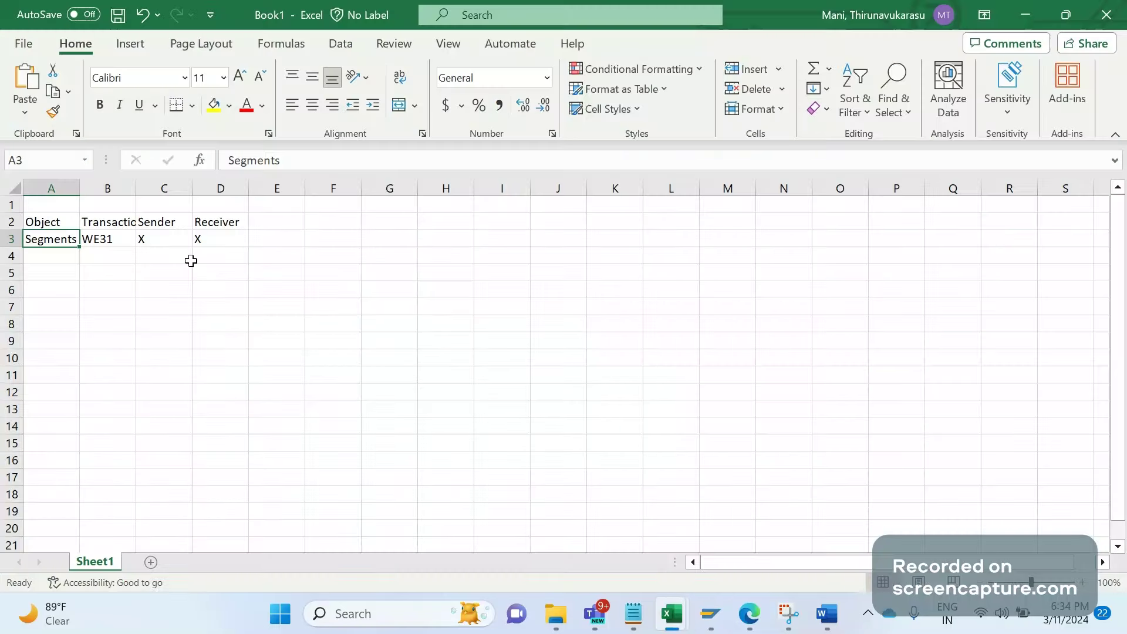
click(114, 240)
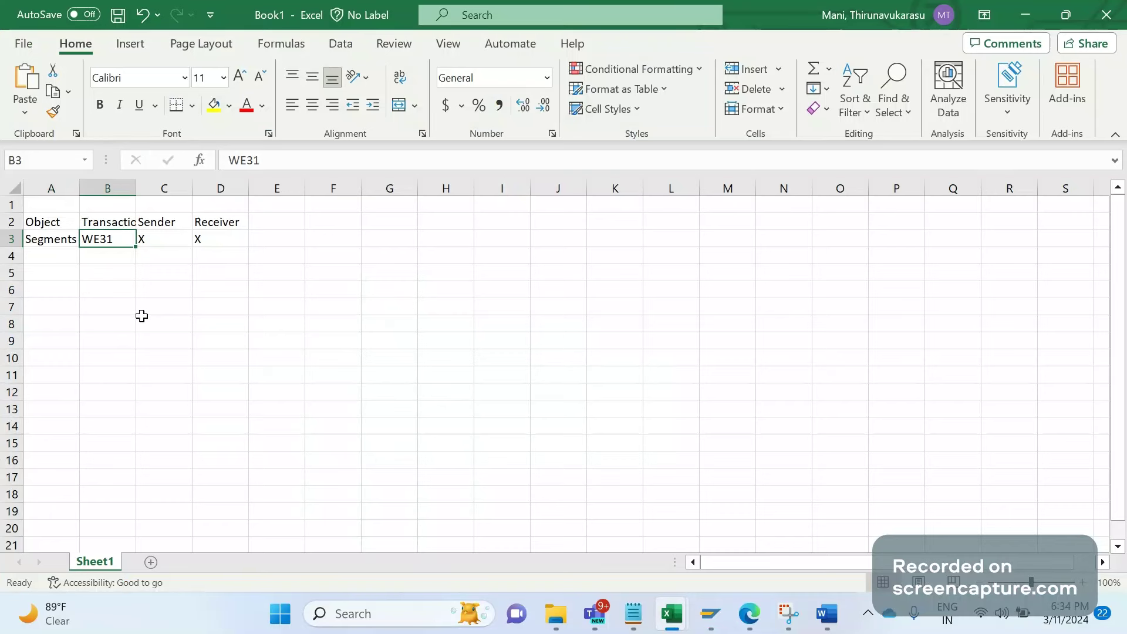
key(alt+Tab)
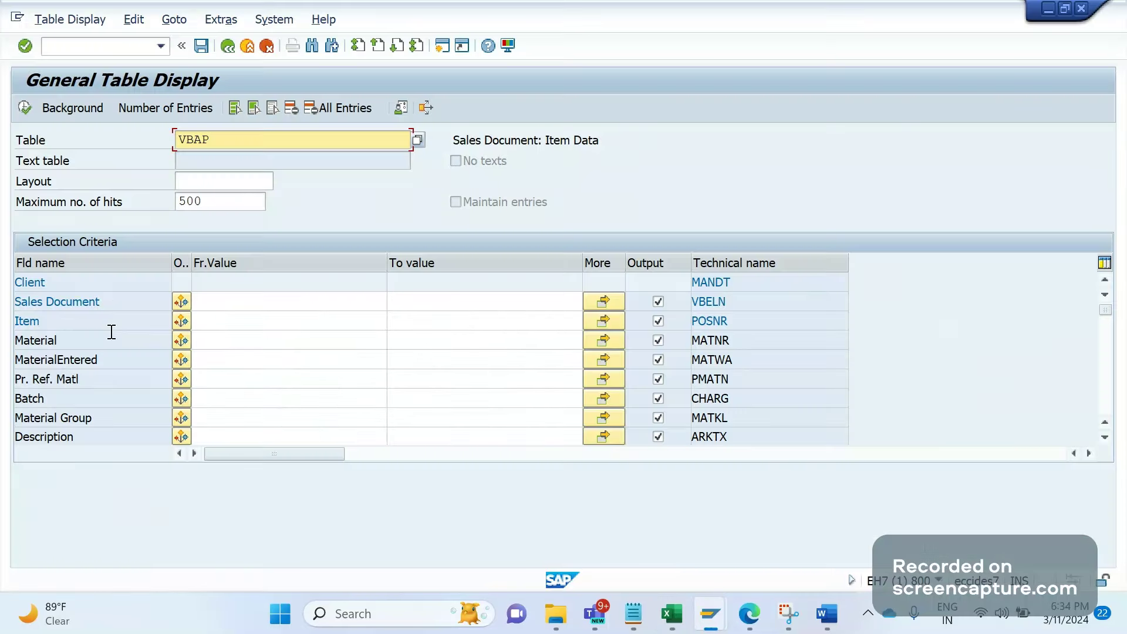
Step: Return to the IDoc display in SAP and compare the contents of segments E1EDK01 and E1EDK14 006
key(alt+Tab)
key(alt+Tab)
click(91, 201)
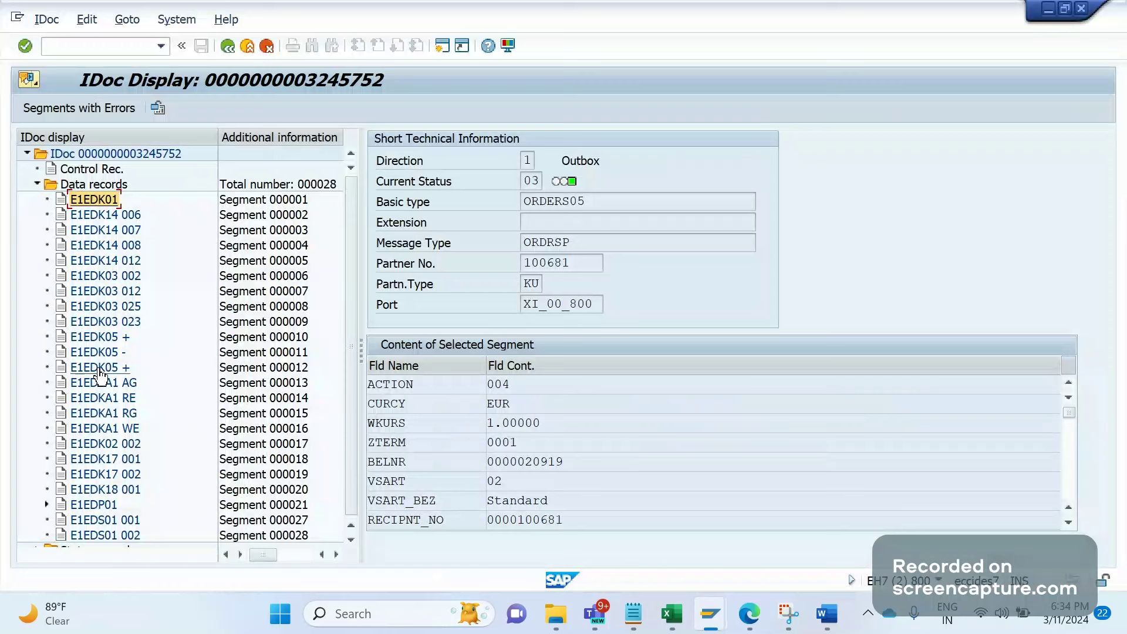
key(Down)
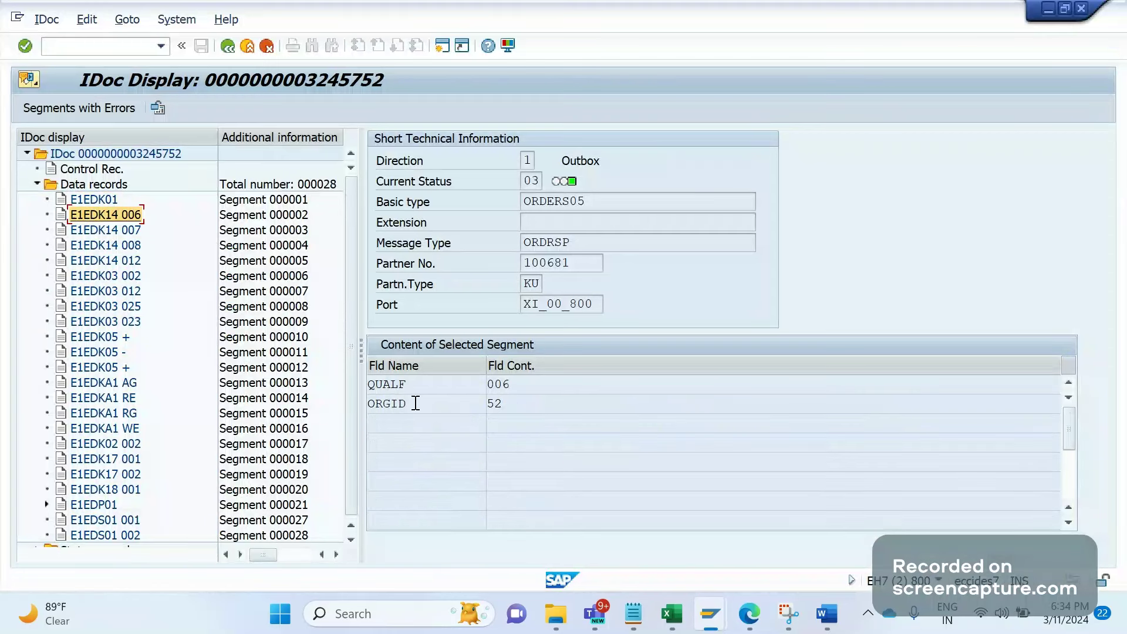
click(399, 403)
key(Up)
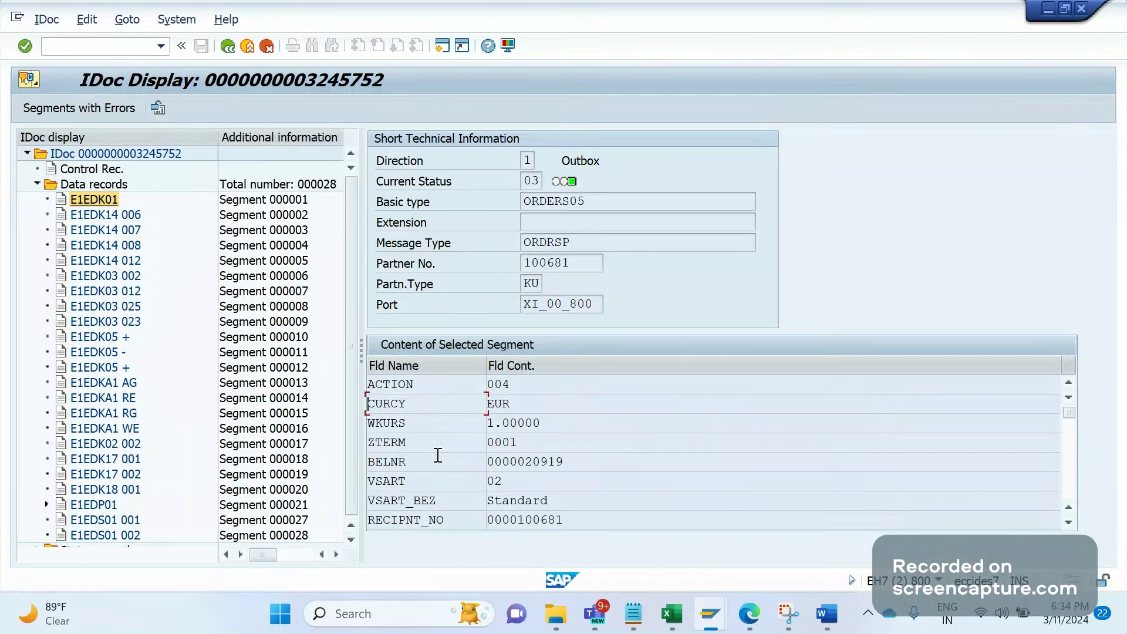
Step: Switch to the Excel overview and enter Message type as the next object in cell A4, below Segments
key(alt+Tab)
key(alt+Tab)
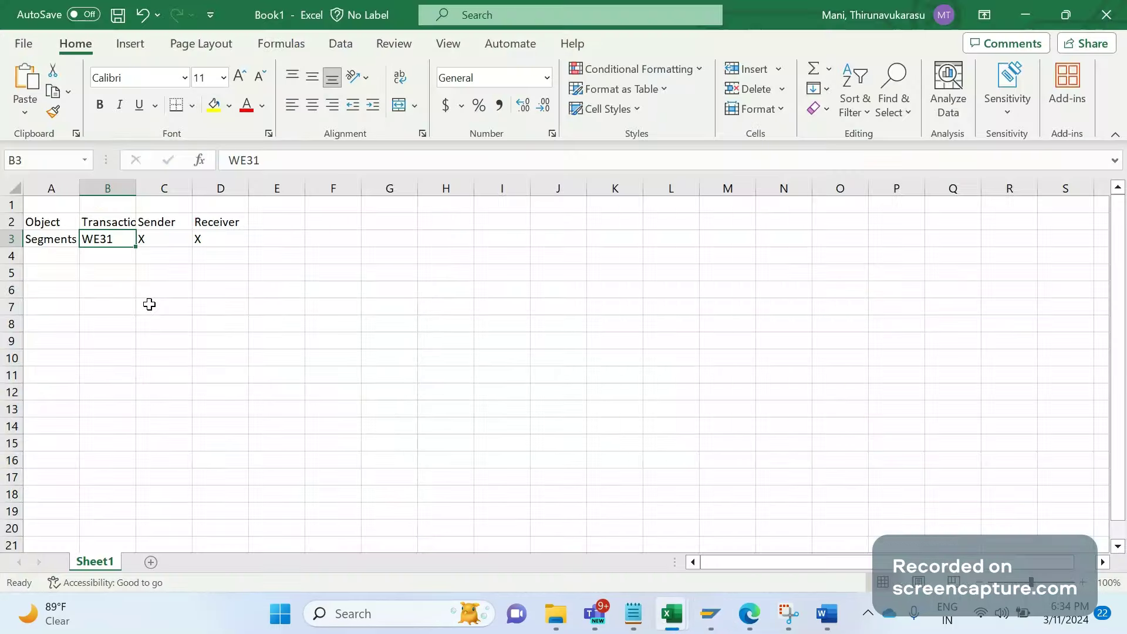
click(153, 234)
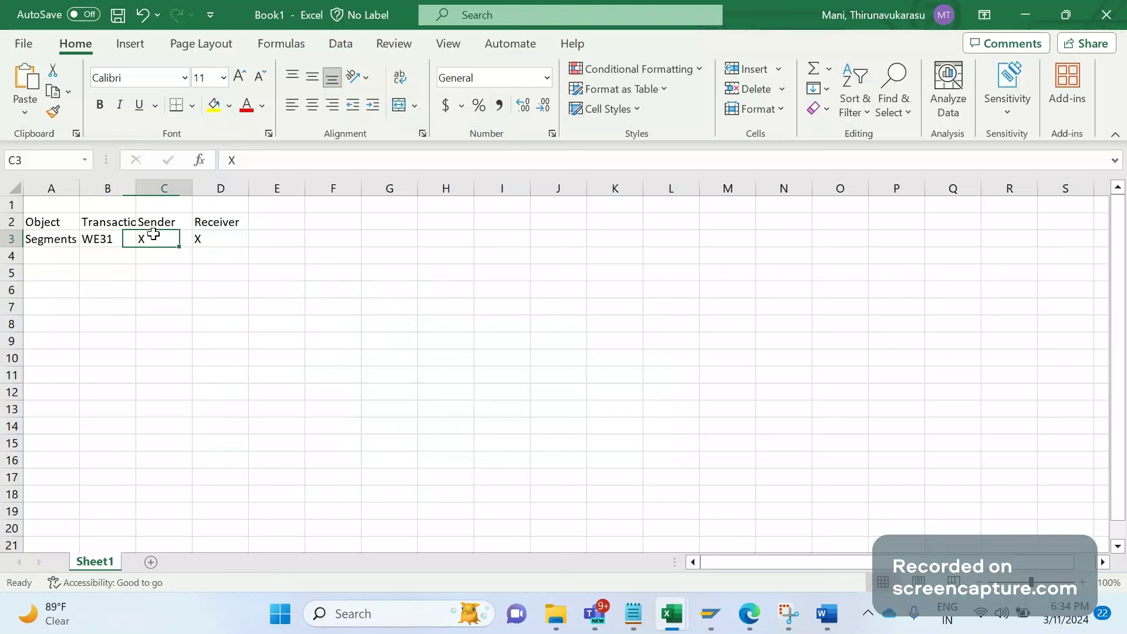
key(Right)
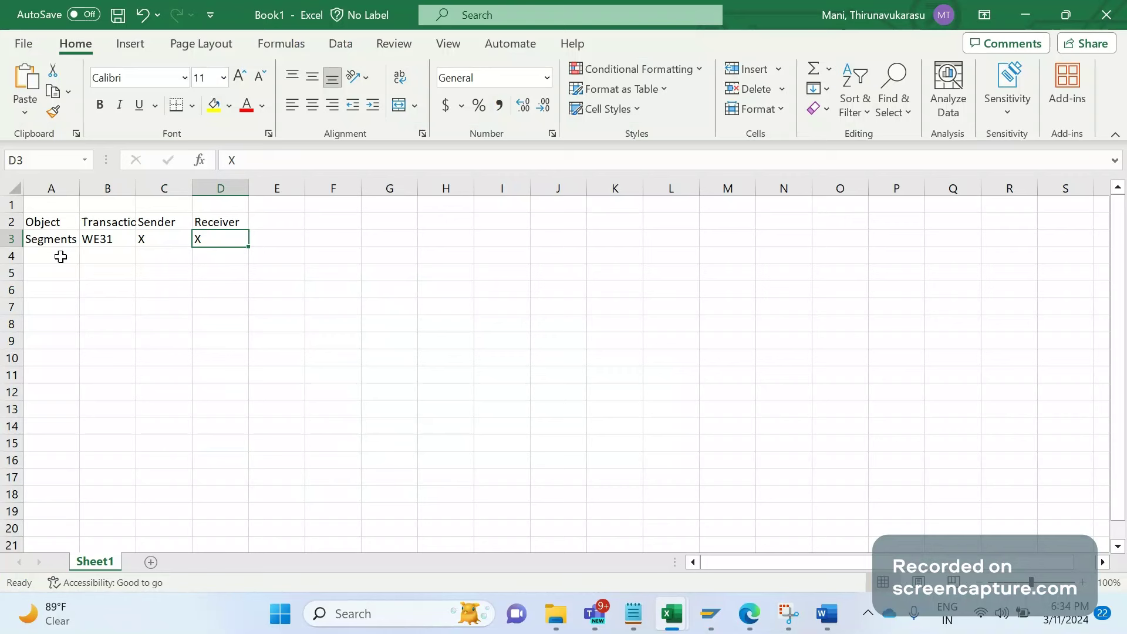
click(61, 257)
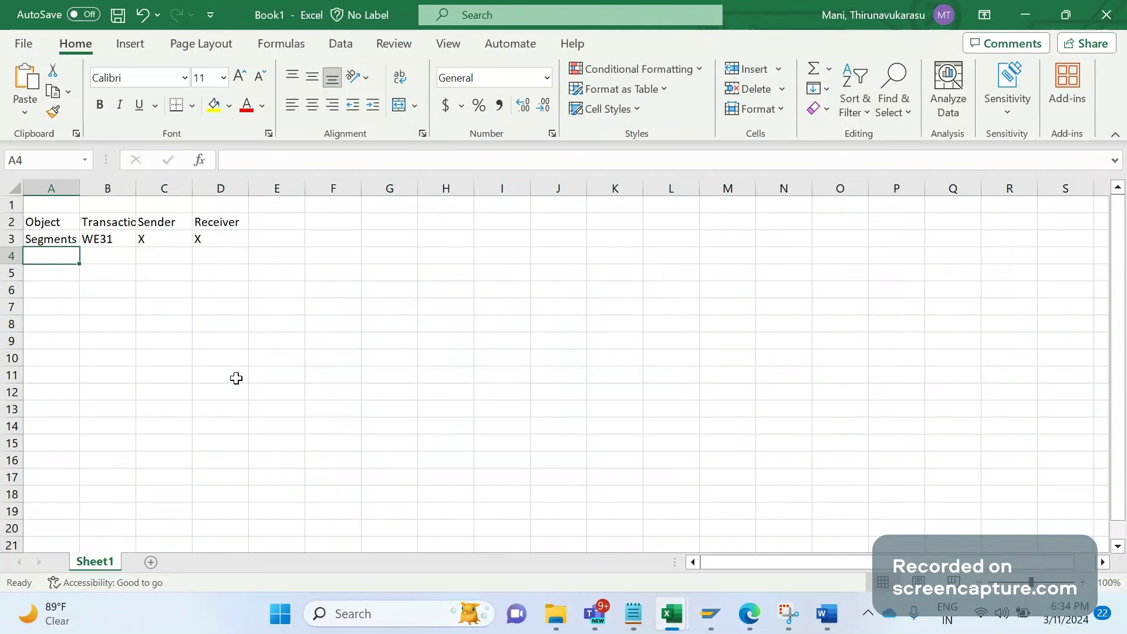
text(me)
key(BackSpace)
key(BackSpace)
text(M)
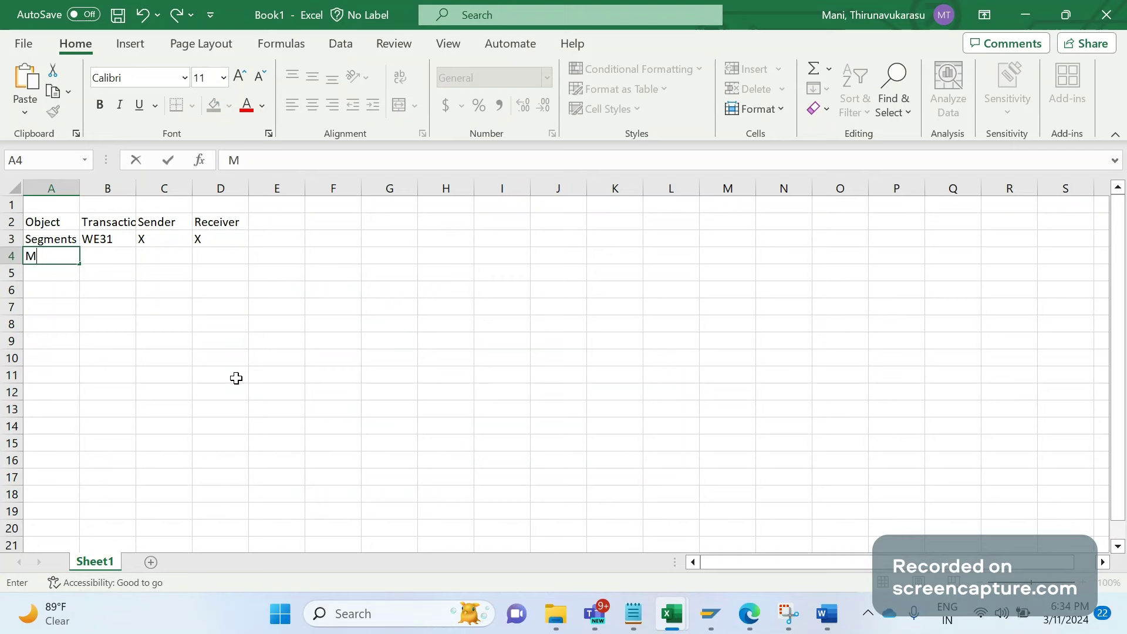
text(essage typ)
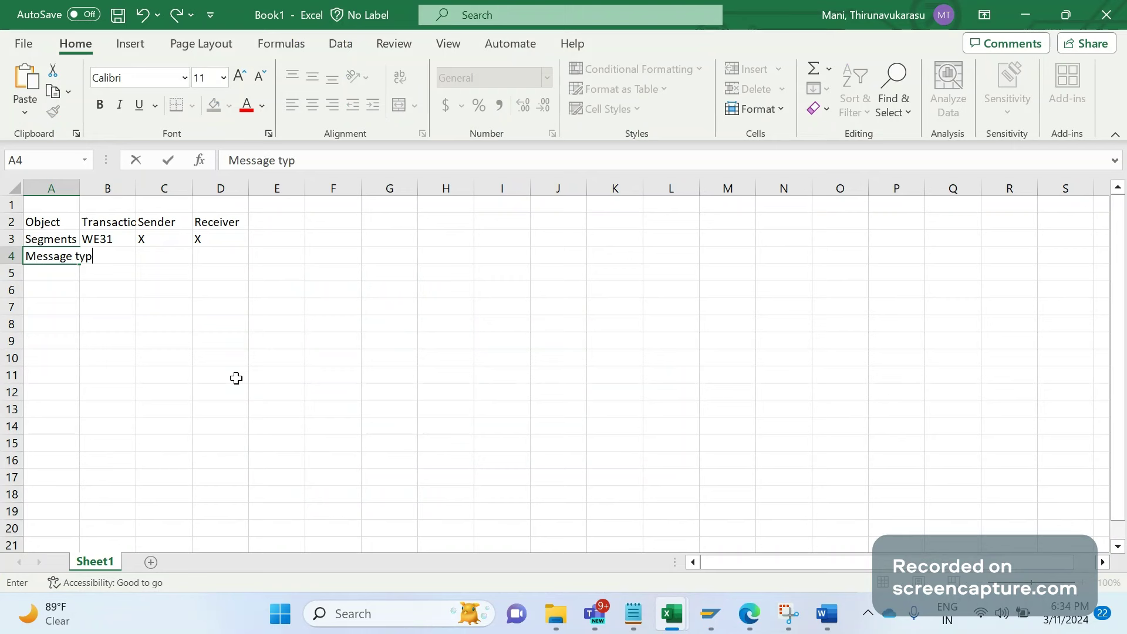
text(e)
key(Tab)
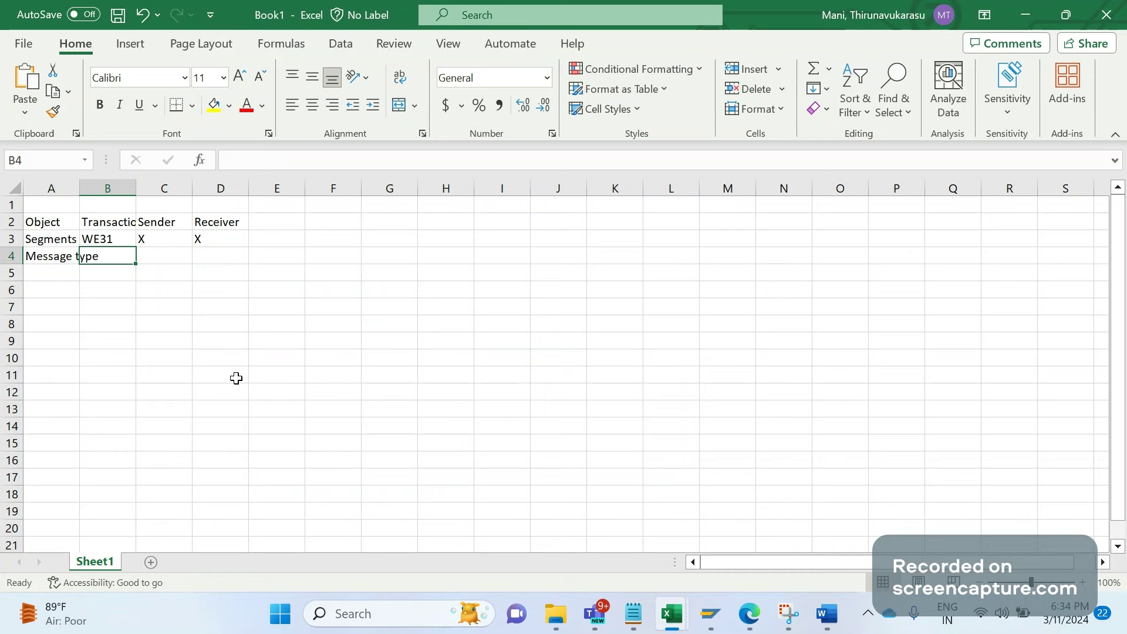
Step: Enter WE81 as the transaction for Message type in cell B4
text(WE)
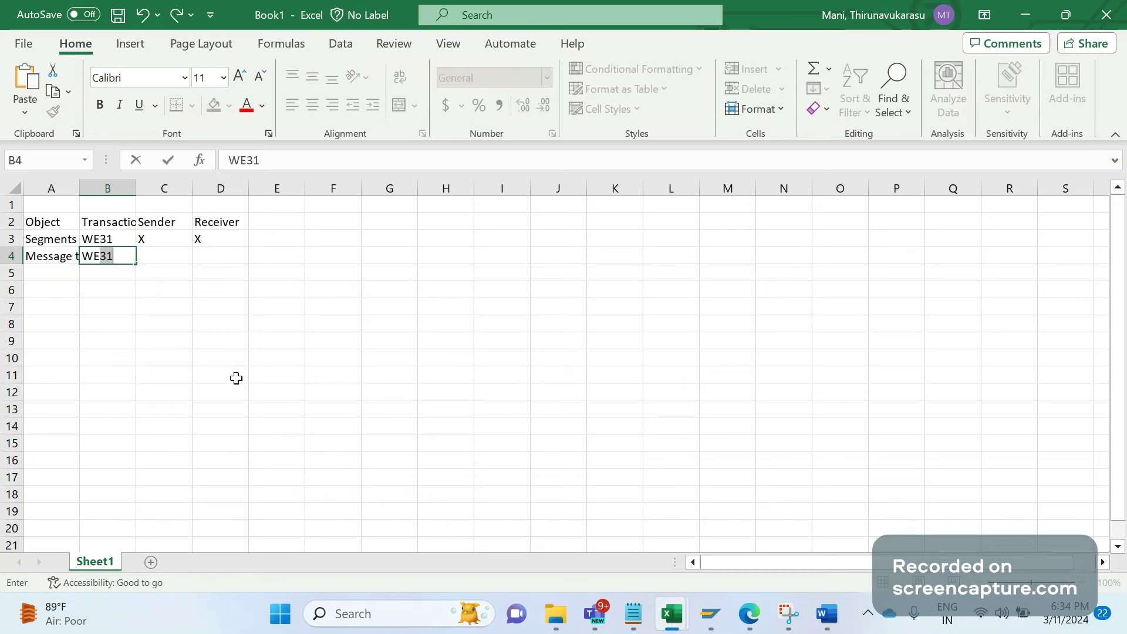
text(81)
key(Tab)
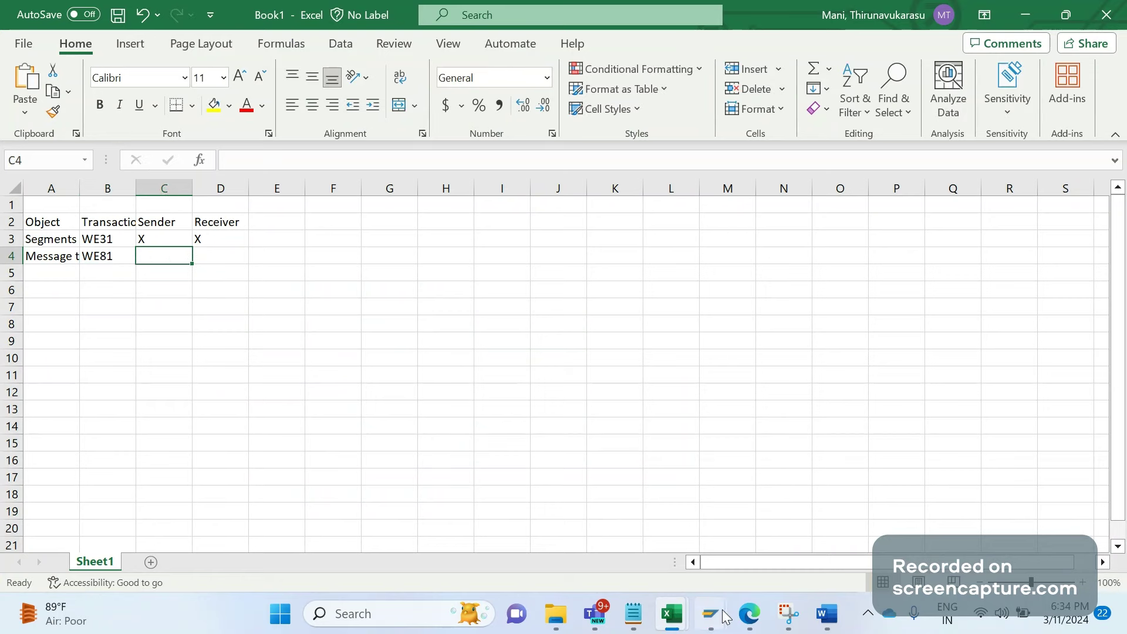
Step: Switch to the IDoc display in SAP and open the segment development transaction WE31 in a new session
mouse_move(710, 613)
click(836, 517)
click(99, 44)
text(/)
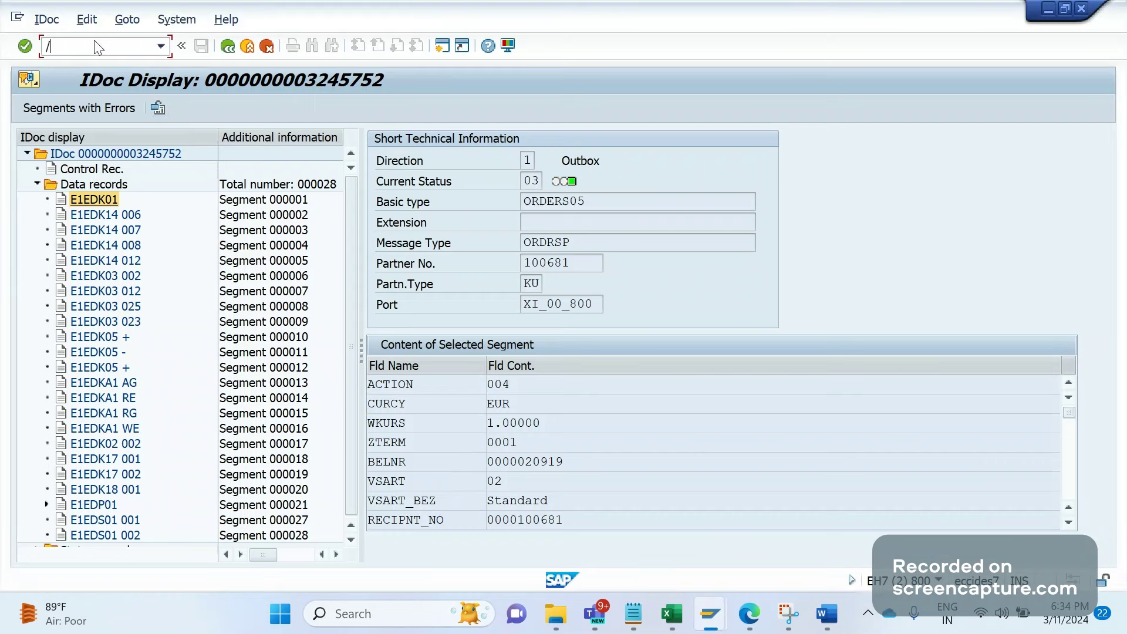
text(OWE)
text(3`)
key(Return)
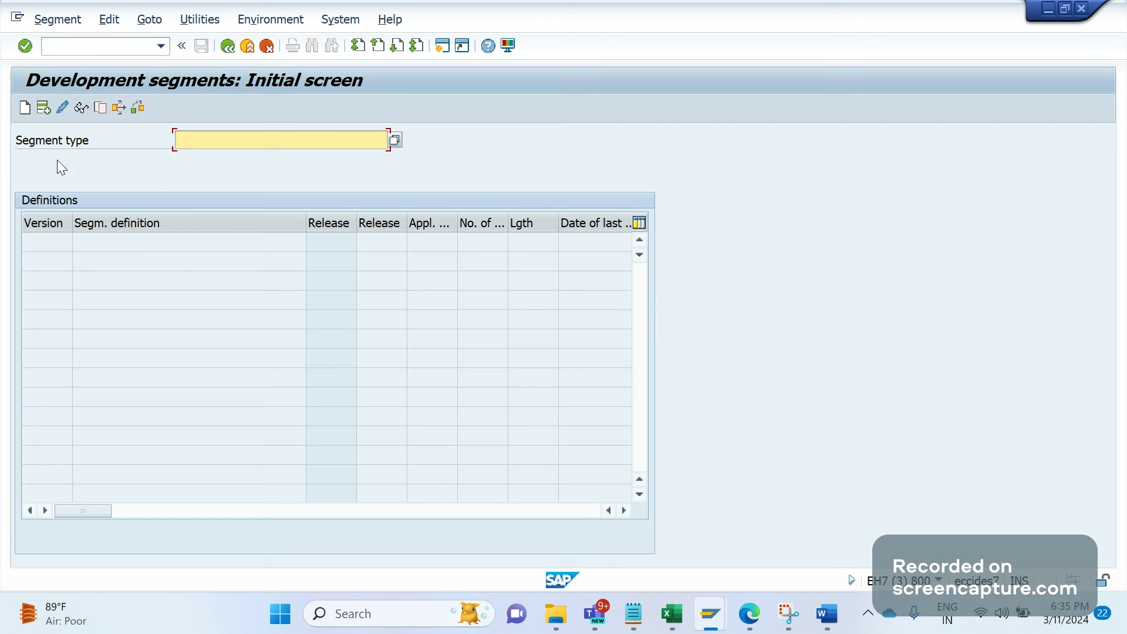
Step: Open transaction SE81 in place of the segment screen and show the history of entered transaction codes
click(119, 46)
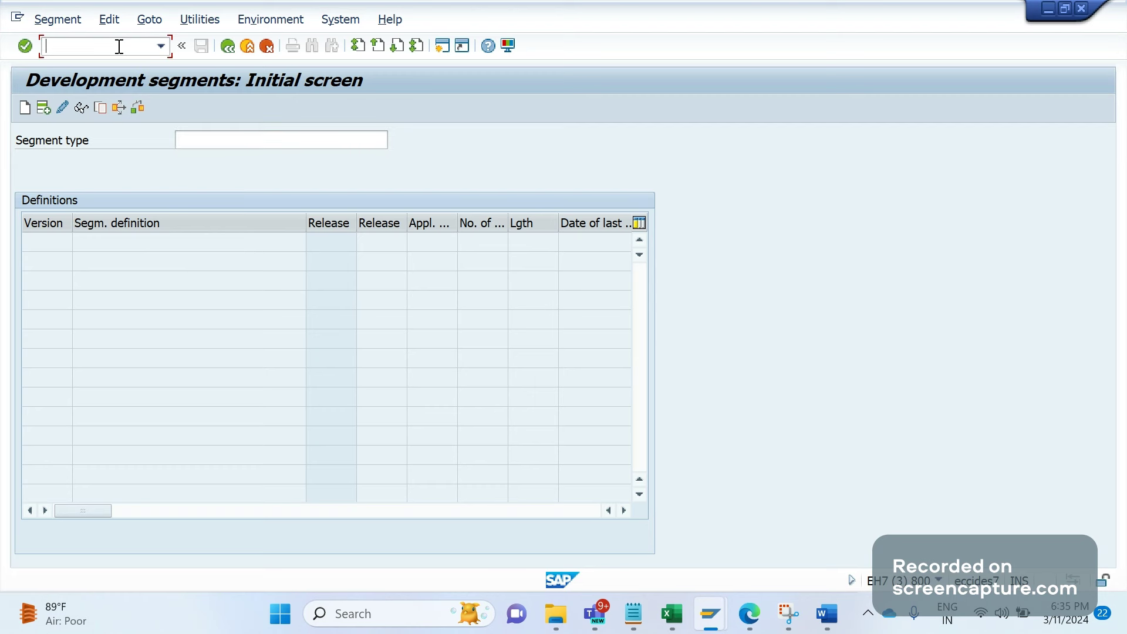
text(/)
text(nwe30)
key(Return)
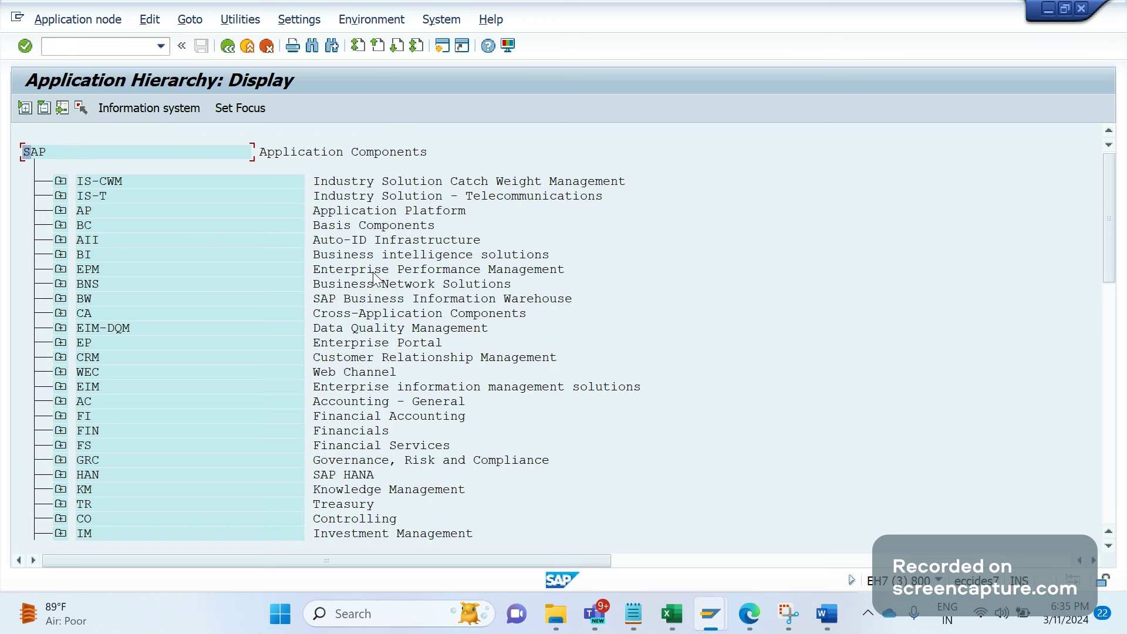
click(161, 47)
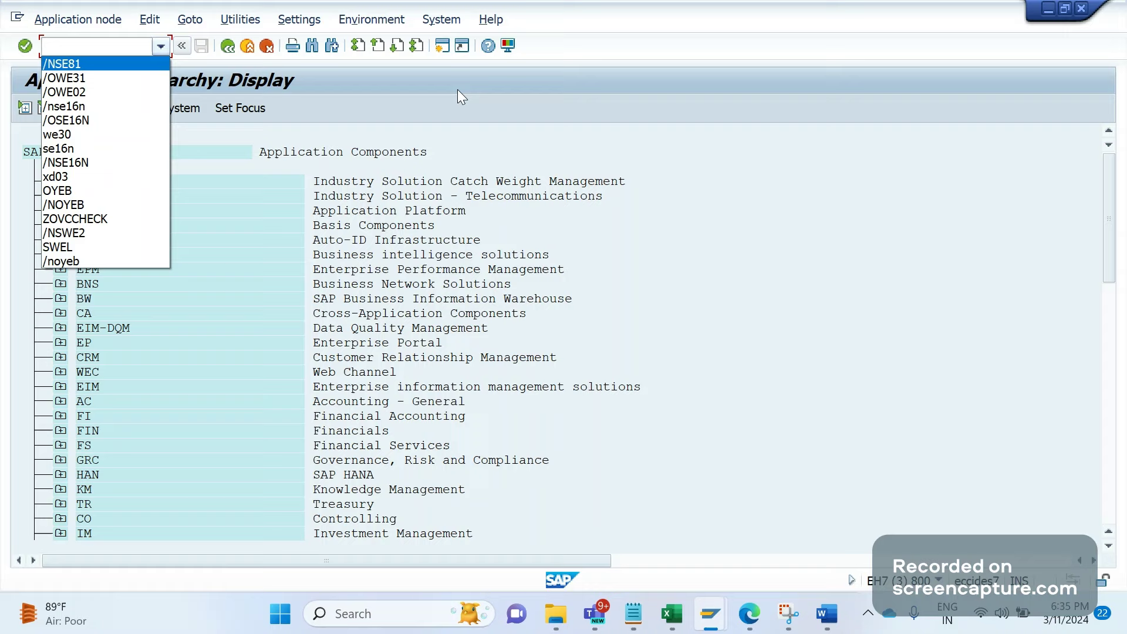
Step: Switch to the Excel overview and mark both Sender and Receiver with X in the Message type row
key(alt+Tab)
key(alt+Tab)
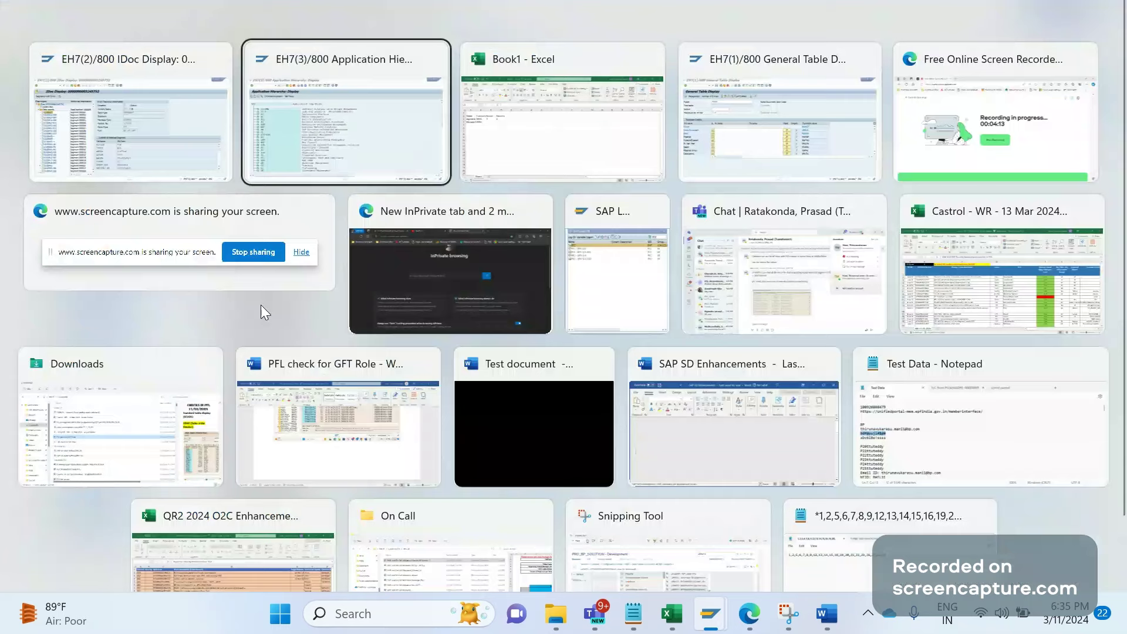
key(alt+Tab)
text(X)
key(Tab)
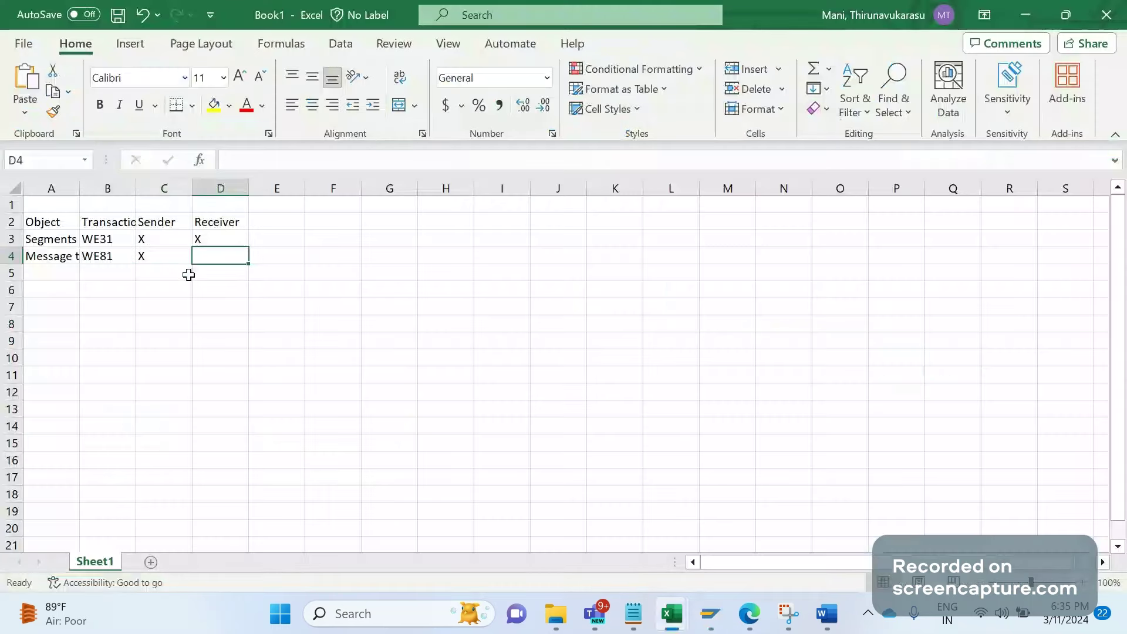
text(X)
key(Tab)
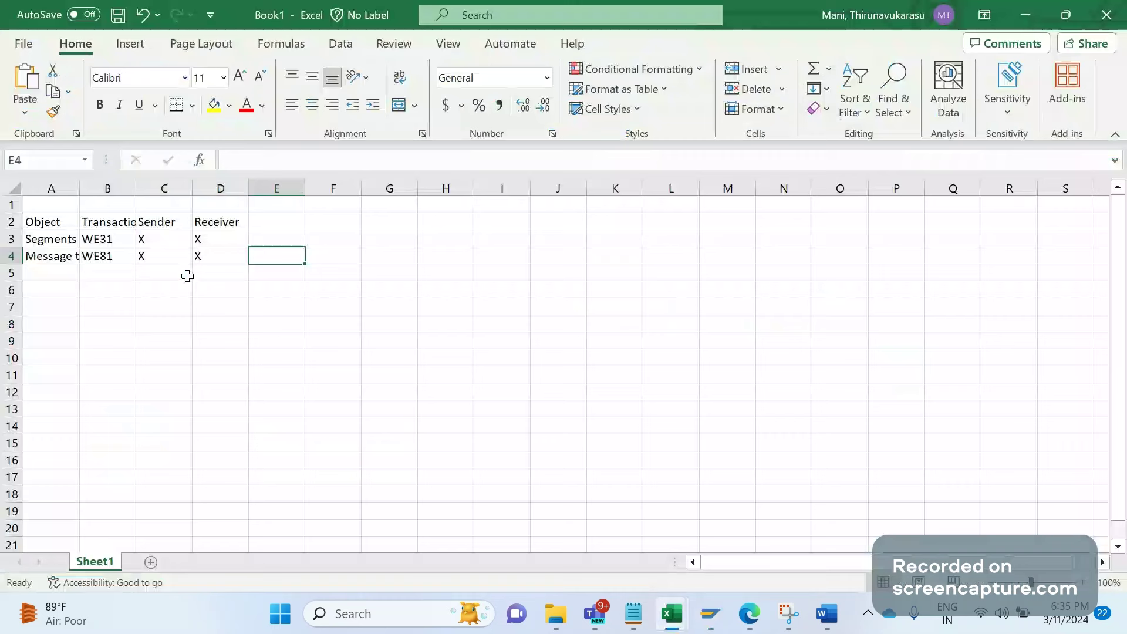
Step: Autofit the width of column A and enter IDOC type as the next object in cell A5
double_click(80, 188)
click(78, 280)
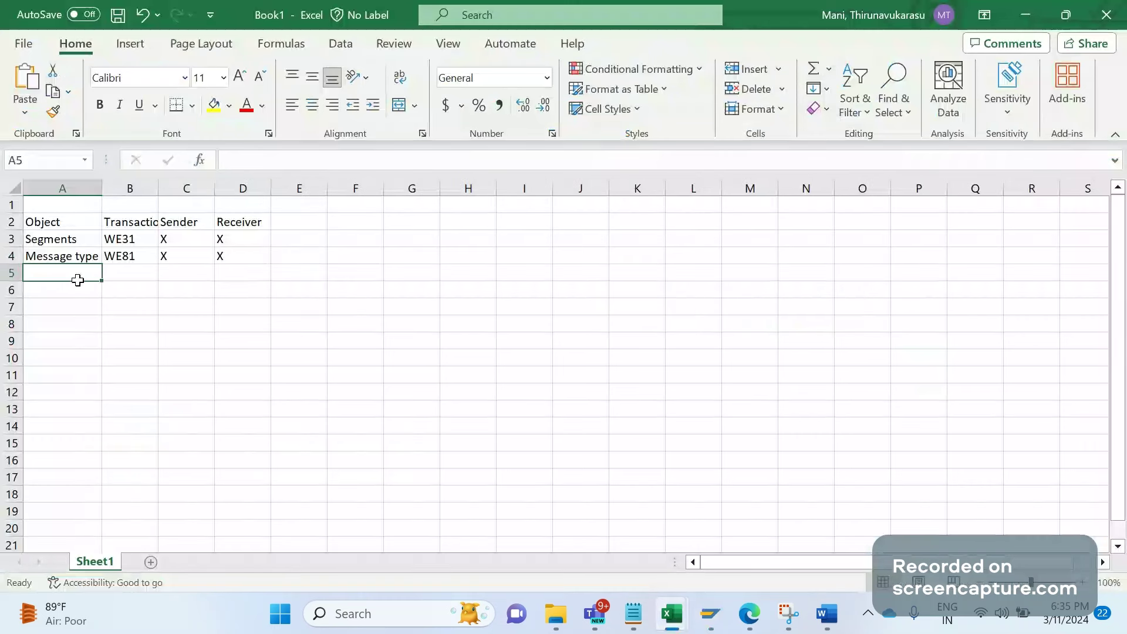
text(IO)
text(DOC)
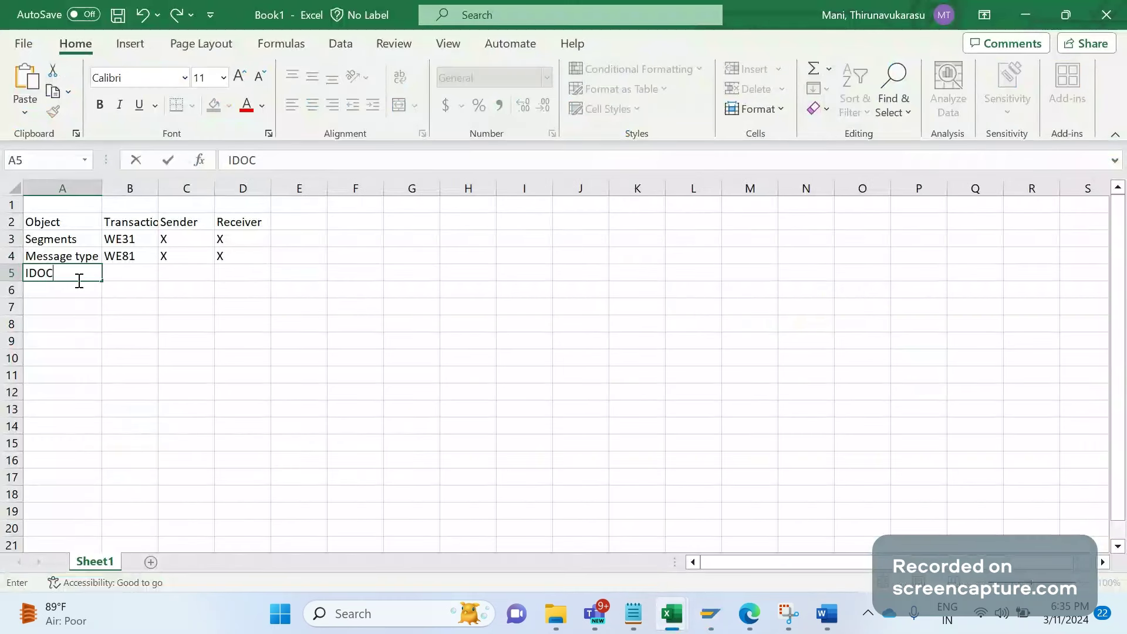
text( type)
key(Tab)
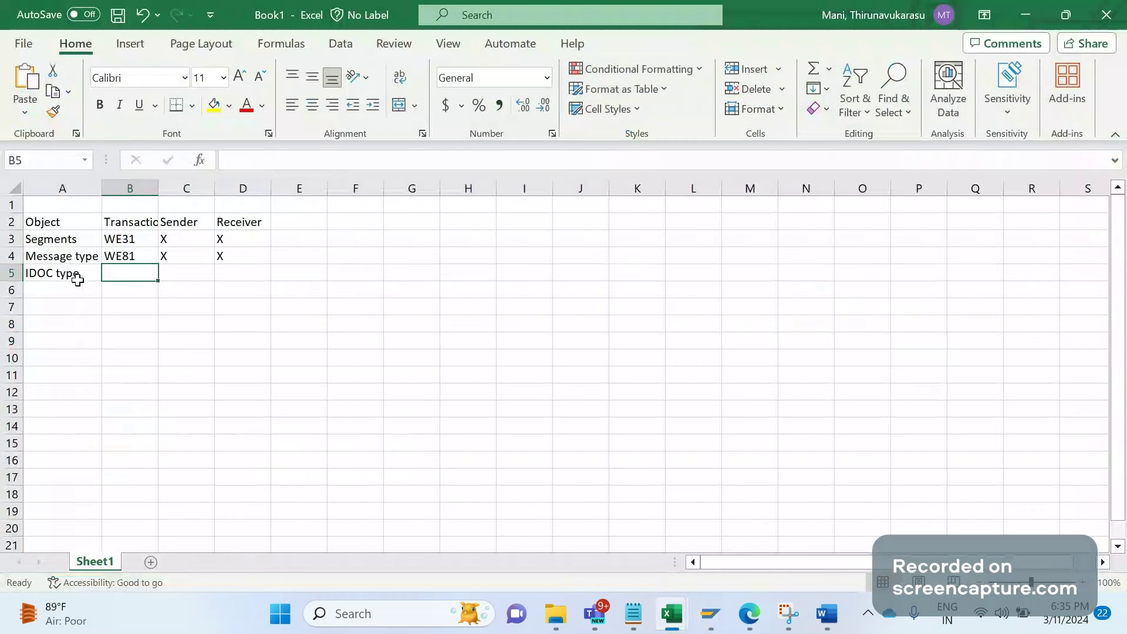
Step: Enter WE30 as the transaction for IDOC type and mark its Sender and Receiver cells with X
text(WE31)
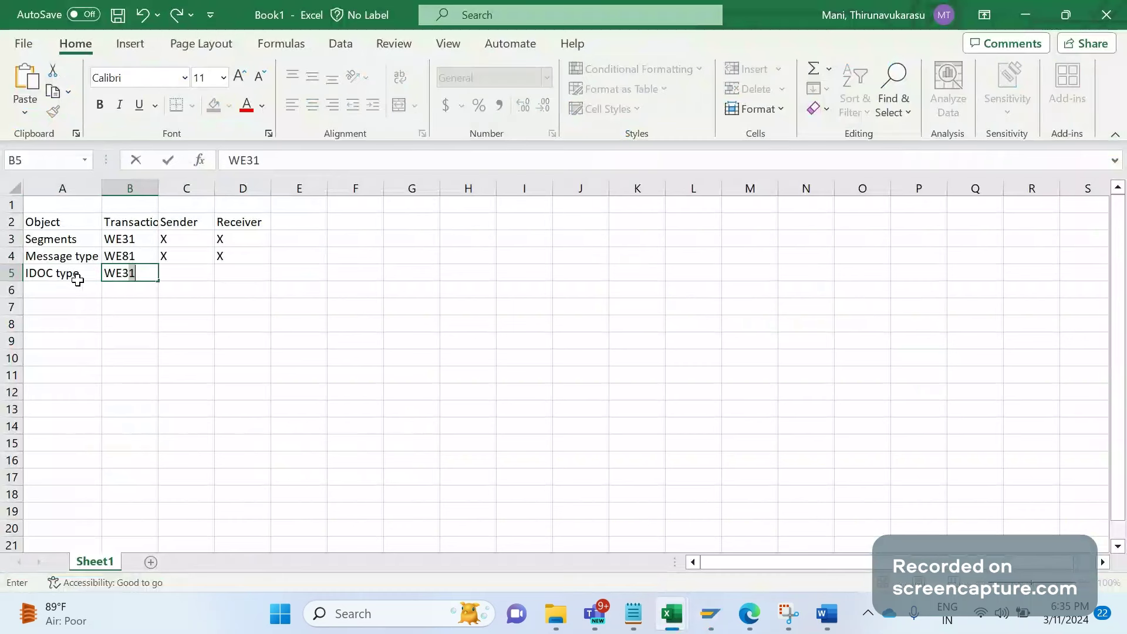
key(ctrl+Return)
text(WE30)
key(Tab)
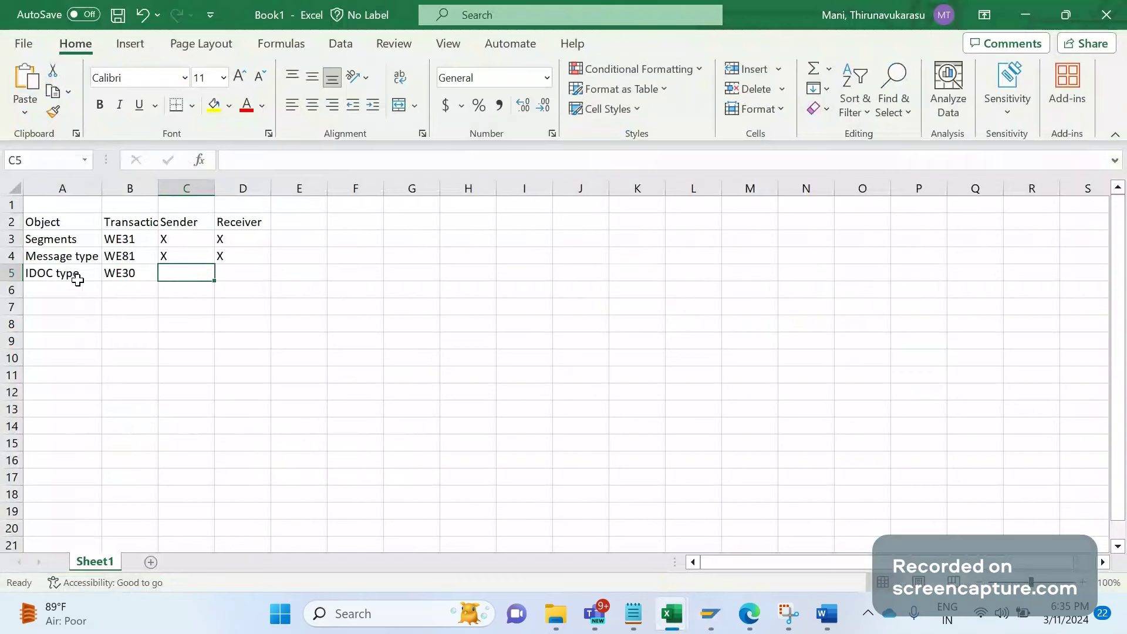
text(X)
key(Tab)
text(X)
key(Tab)
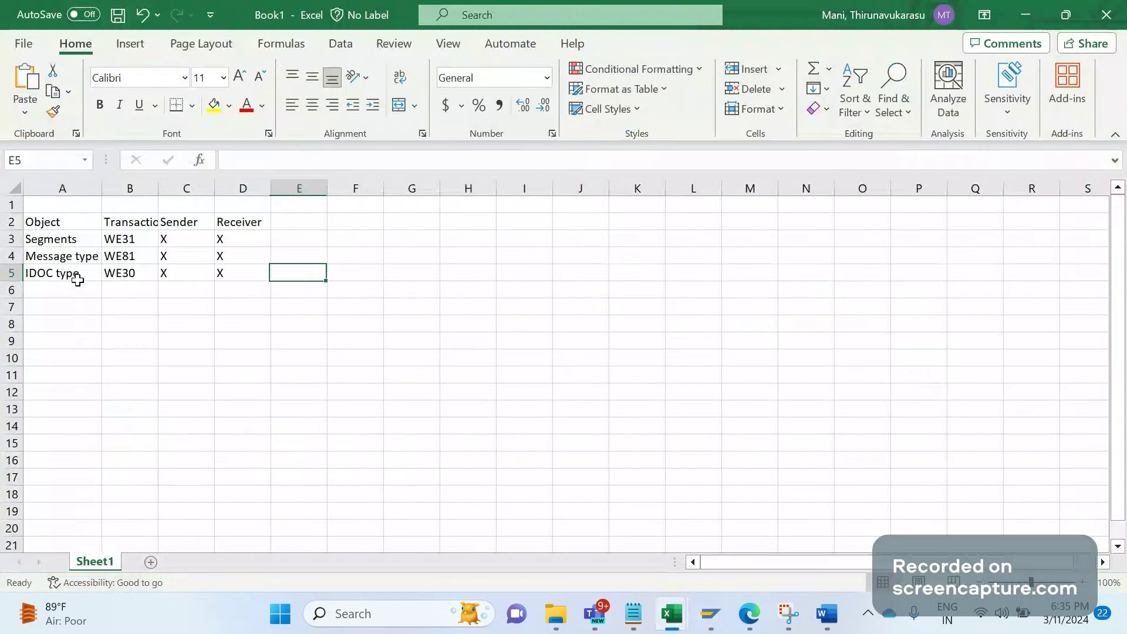
Step: Switch to SAP, open transaction WE30 with Extension as the development object, and return to the Excel overview
key(alt+Tab)
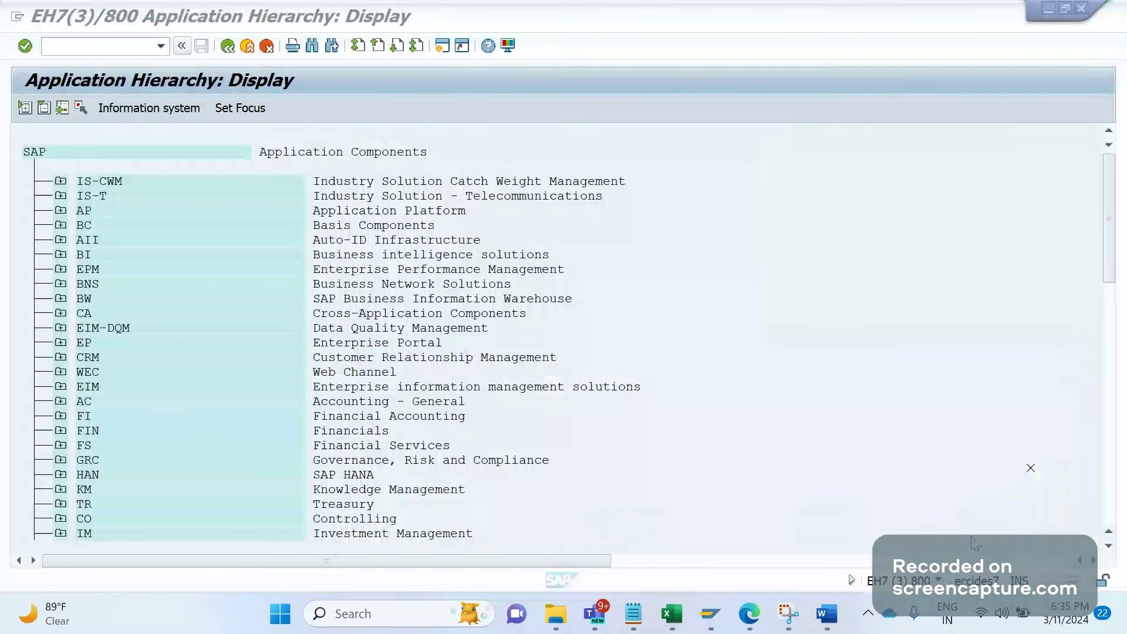
click(139, 45)
text(/NWE30)
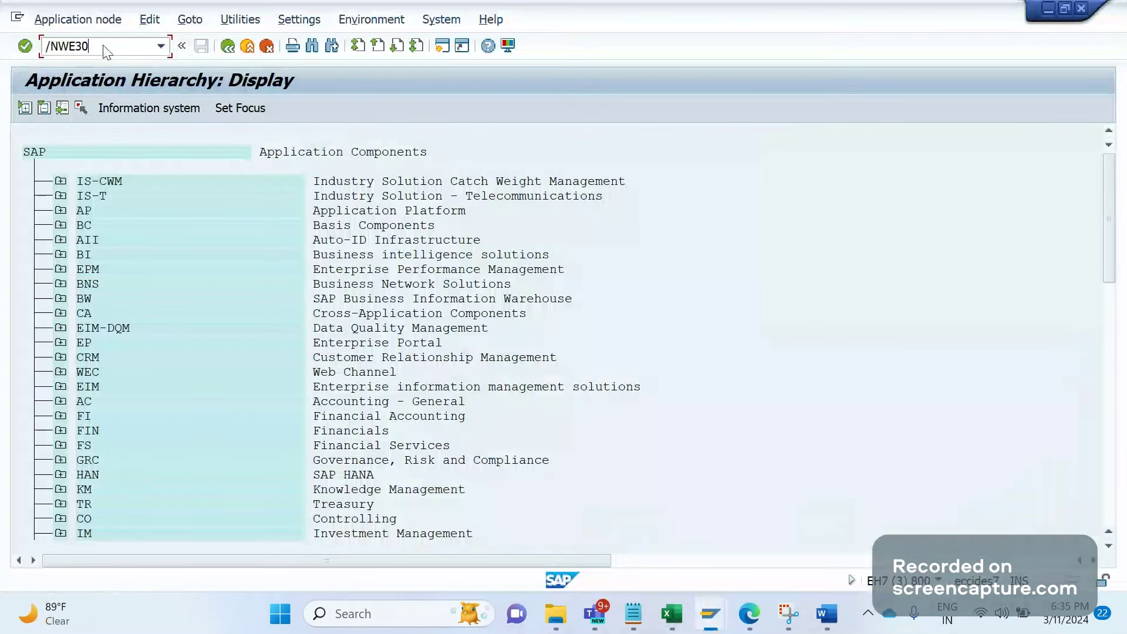
key(Return)
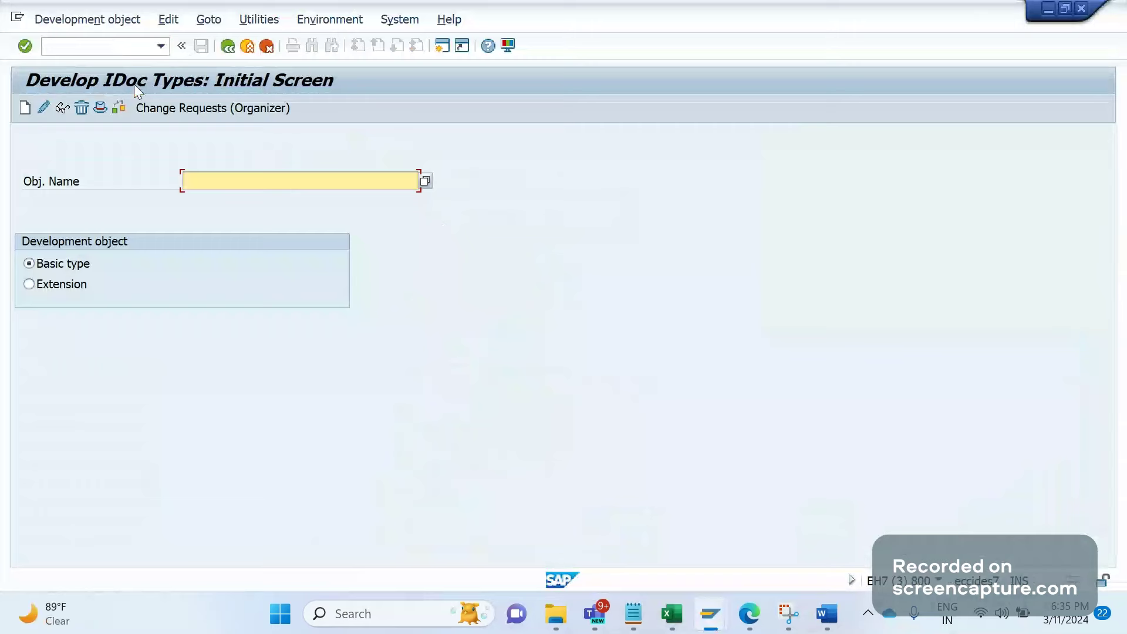
click(62, 287)
key(alt+Tab)
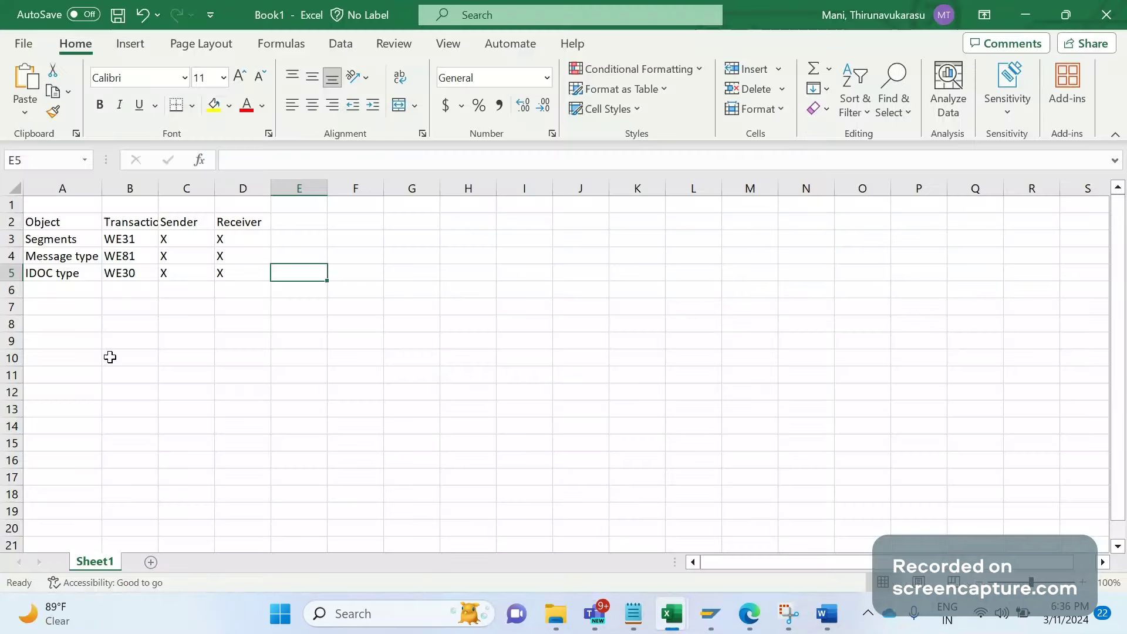
Step: Switch to the SAP IDoc display, inspect its basic type and message type, and return to the IDOC type row in Excel
key(Home)
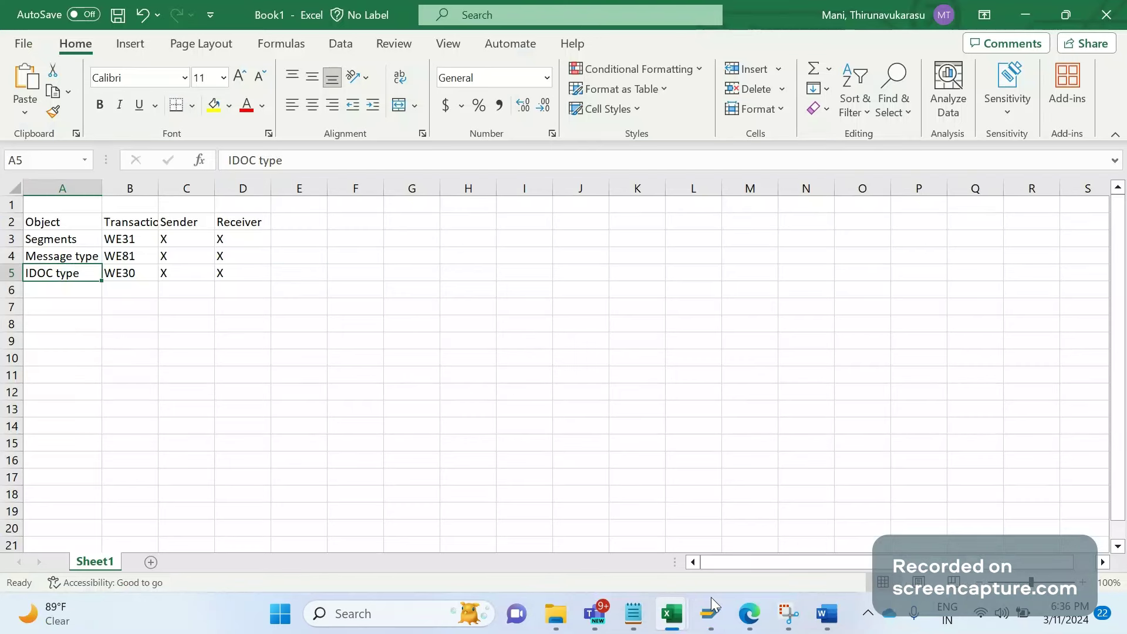
mouse_move(710, 613)
click(739, 520)
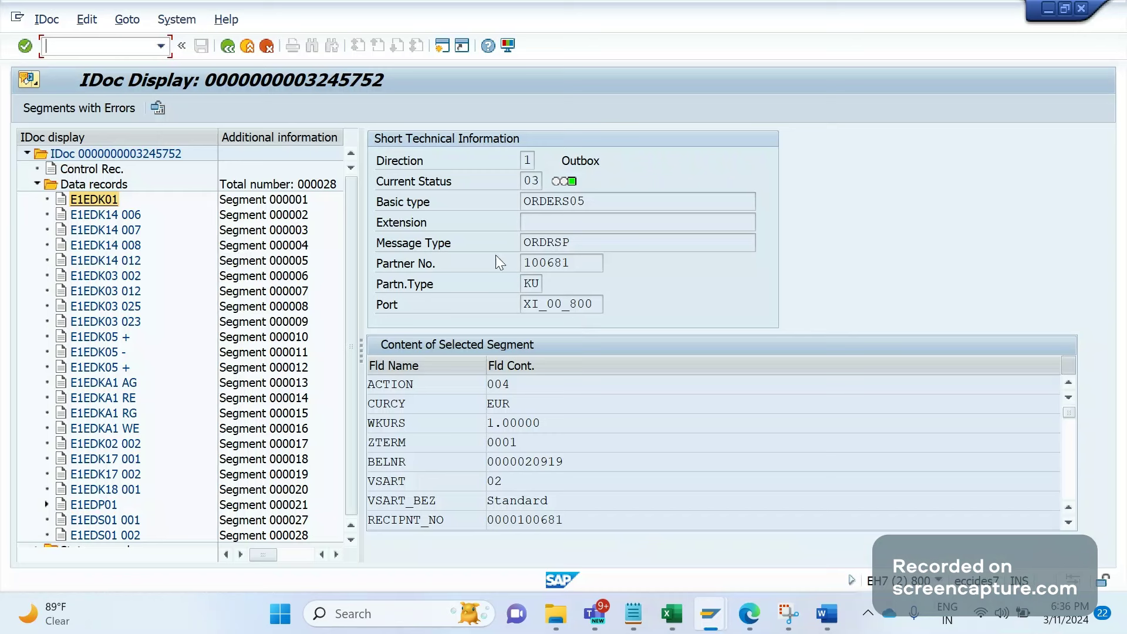
click(462, 242)
drag(586, 201, 438, 195)
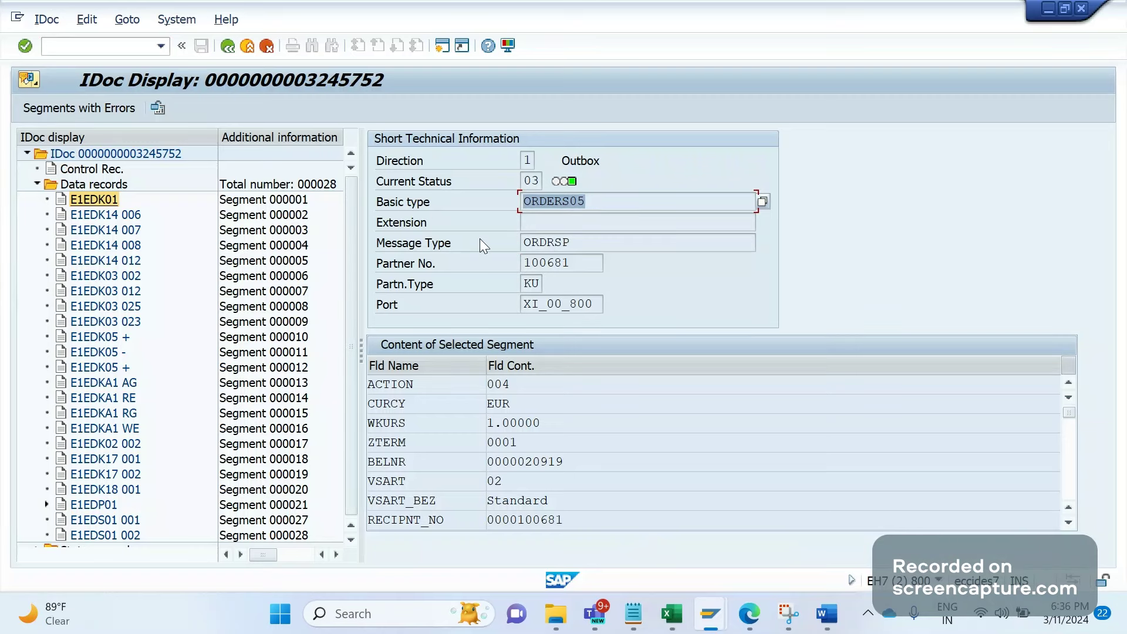
key(alt+Tab)
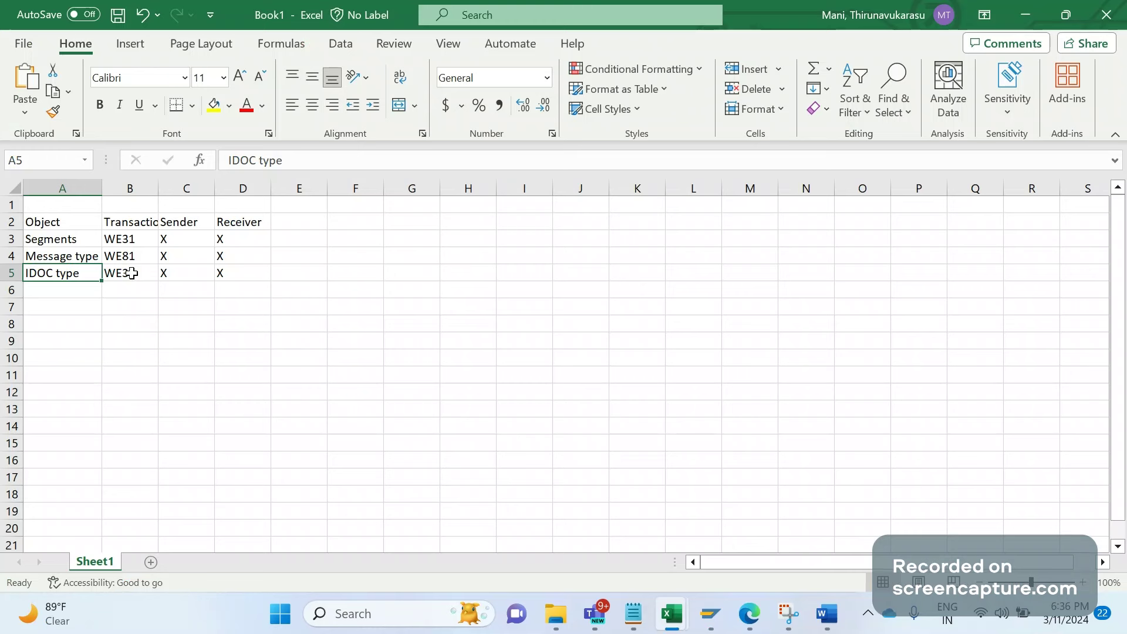
click(132, 273)
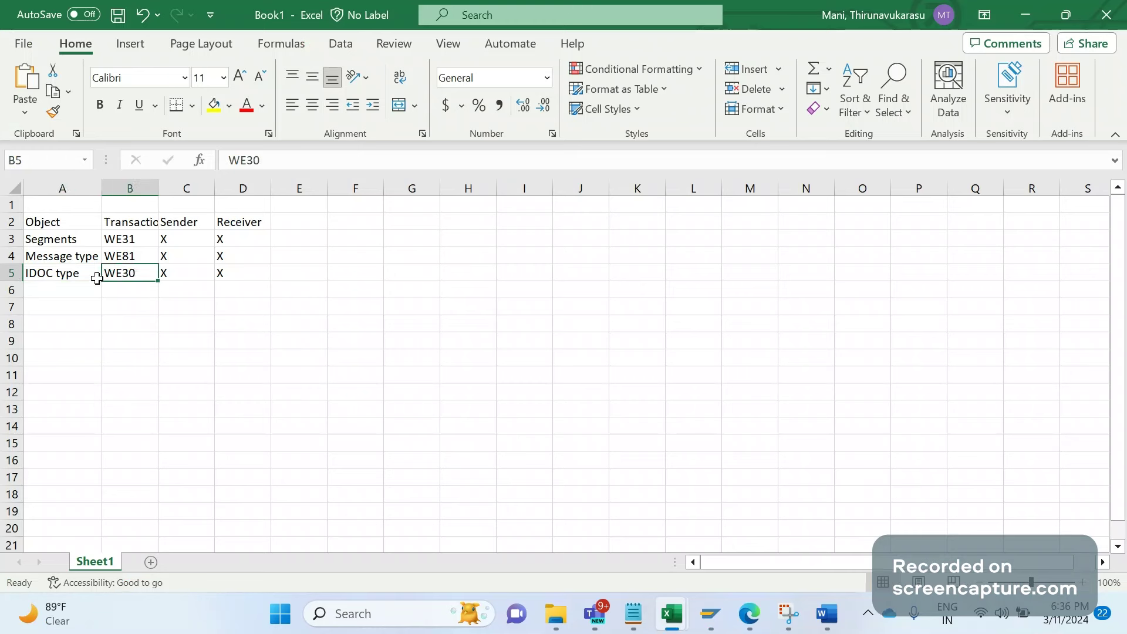
Step: Enter "Assign message type to IDOC" as the next object in cell A6
click(78, 298)
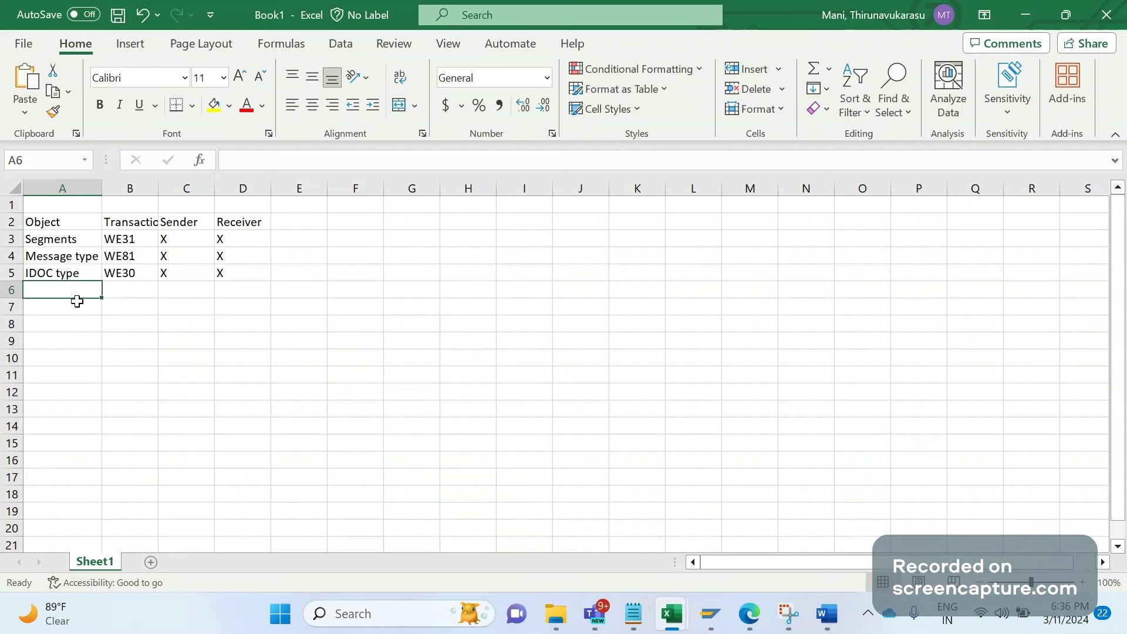
text(Assign me)
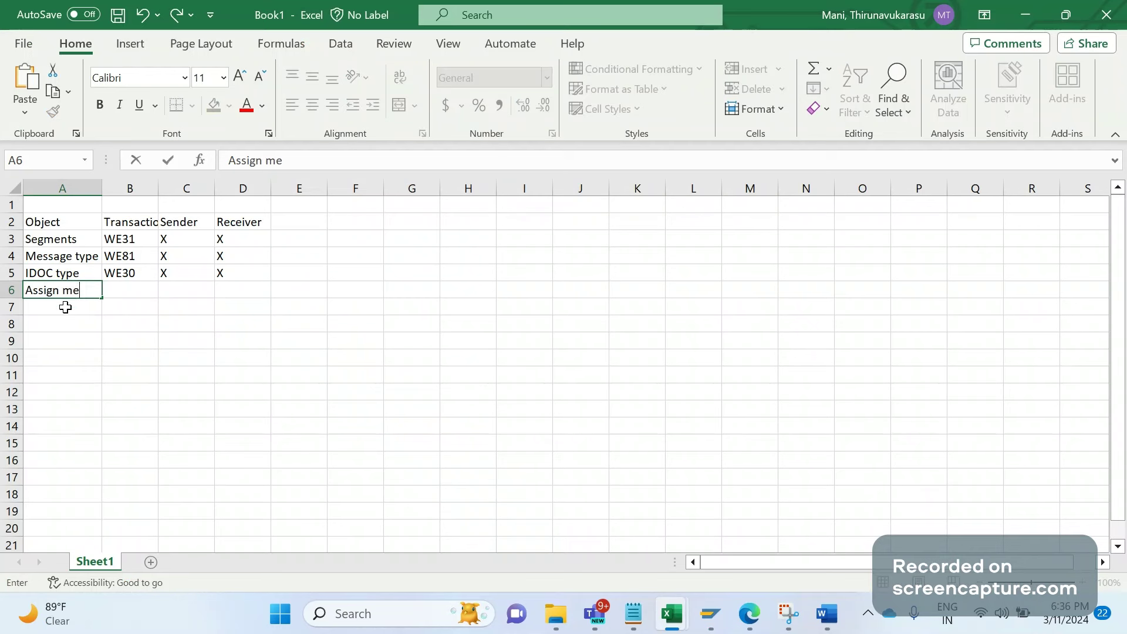
text(ssa)
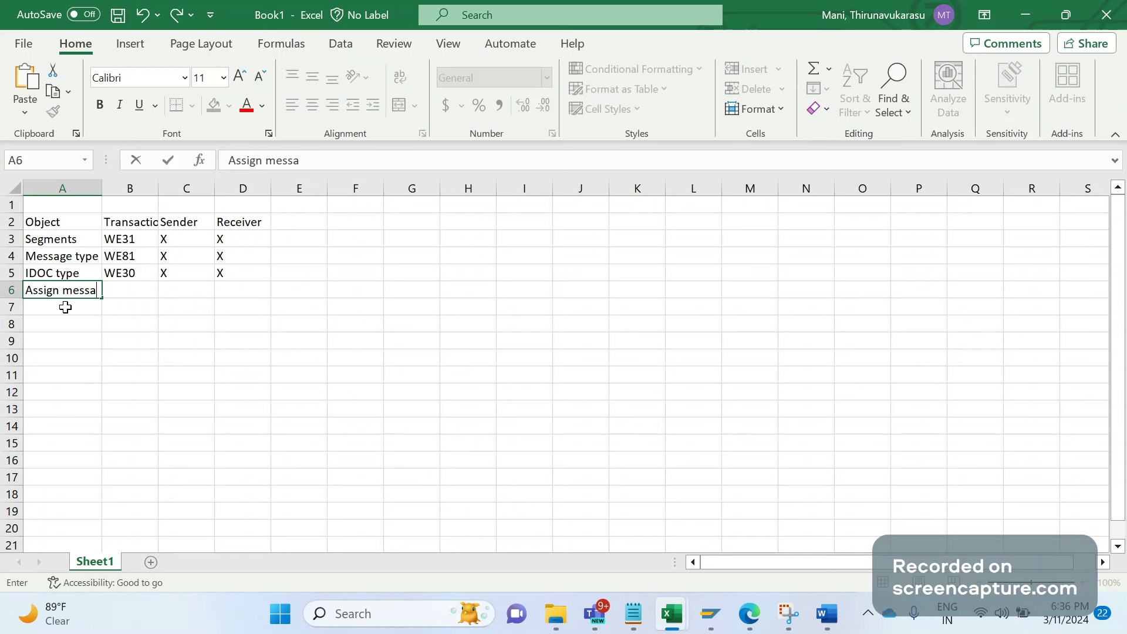
text(ge type to IDOC)
key(Tab)
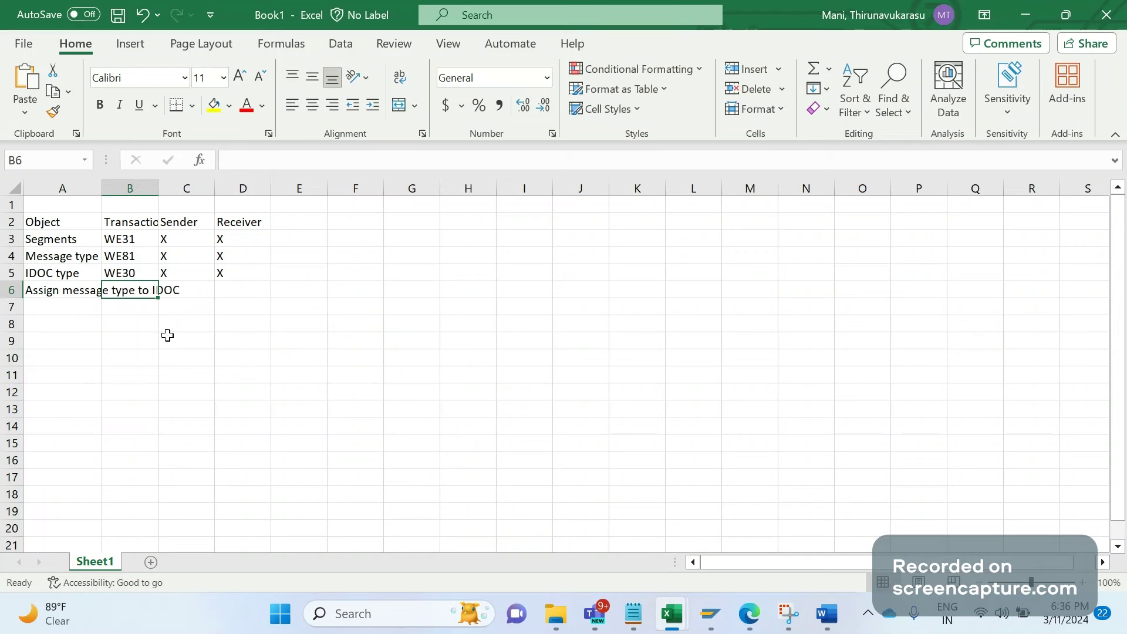
Step: Enter WE82 as the transaction in row 6 and mark its Sender and Receiver cells with X
text(WE)
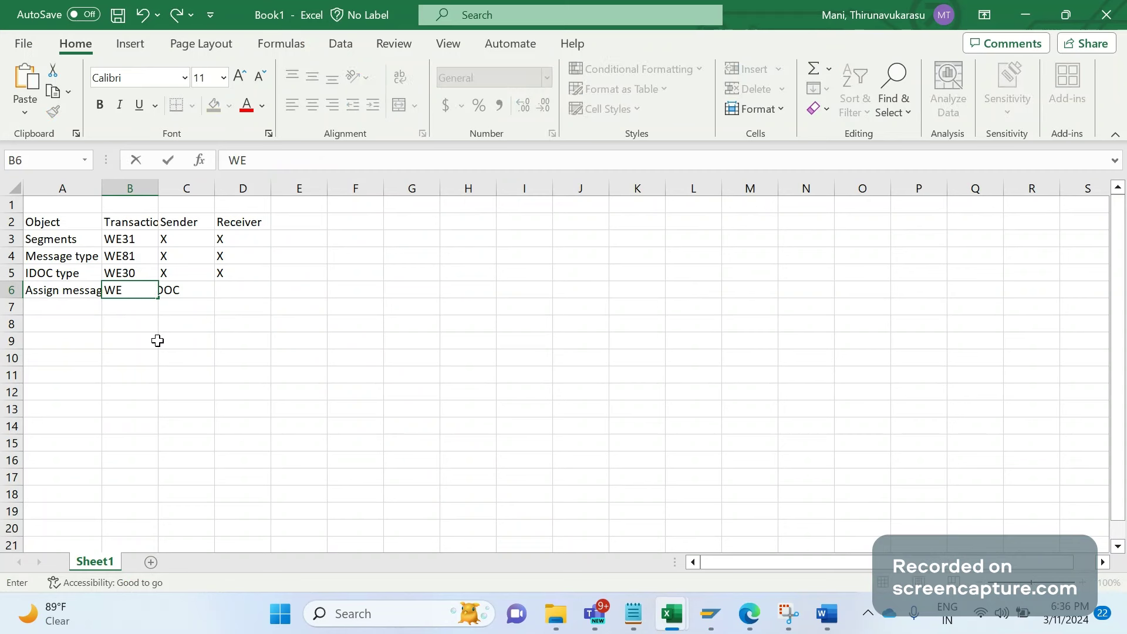
text(82)
key(Tab)
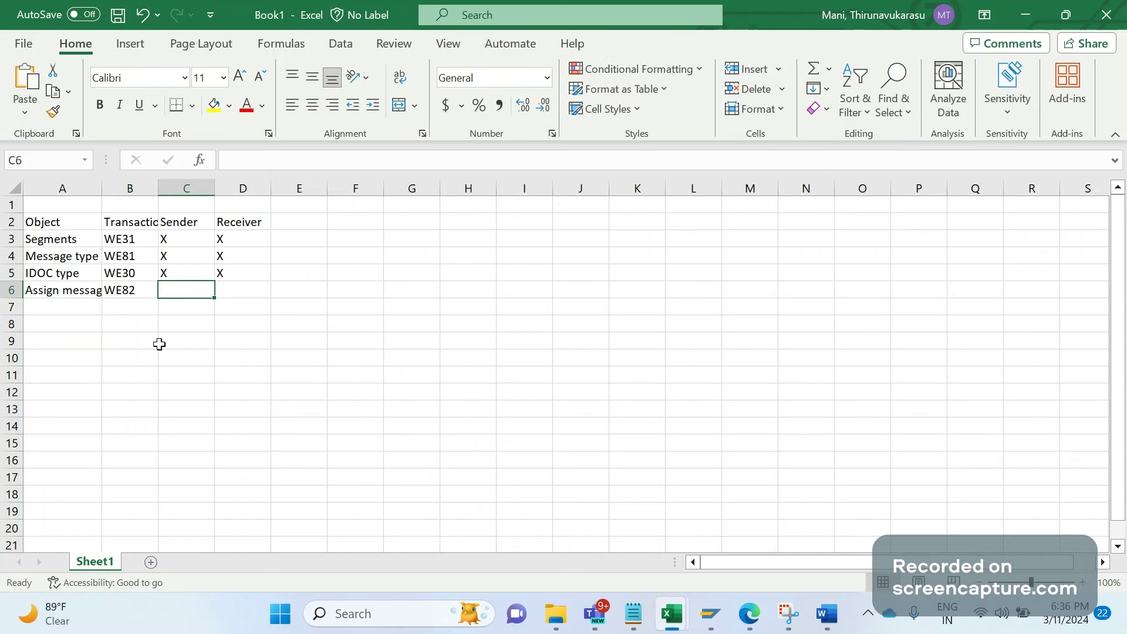
text(X)
key(Tab)
text(X)
key(Tab)
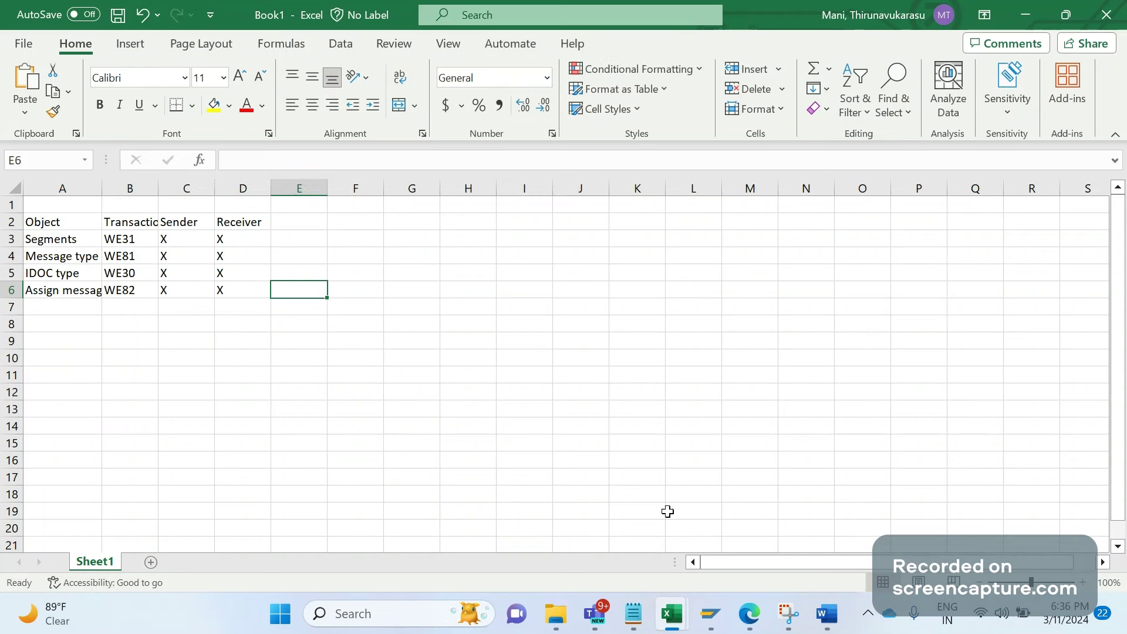
Step: Switch to the SAP session showing Develop IDoc Types and open transaction WE82
mouse_move(709, 613)
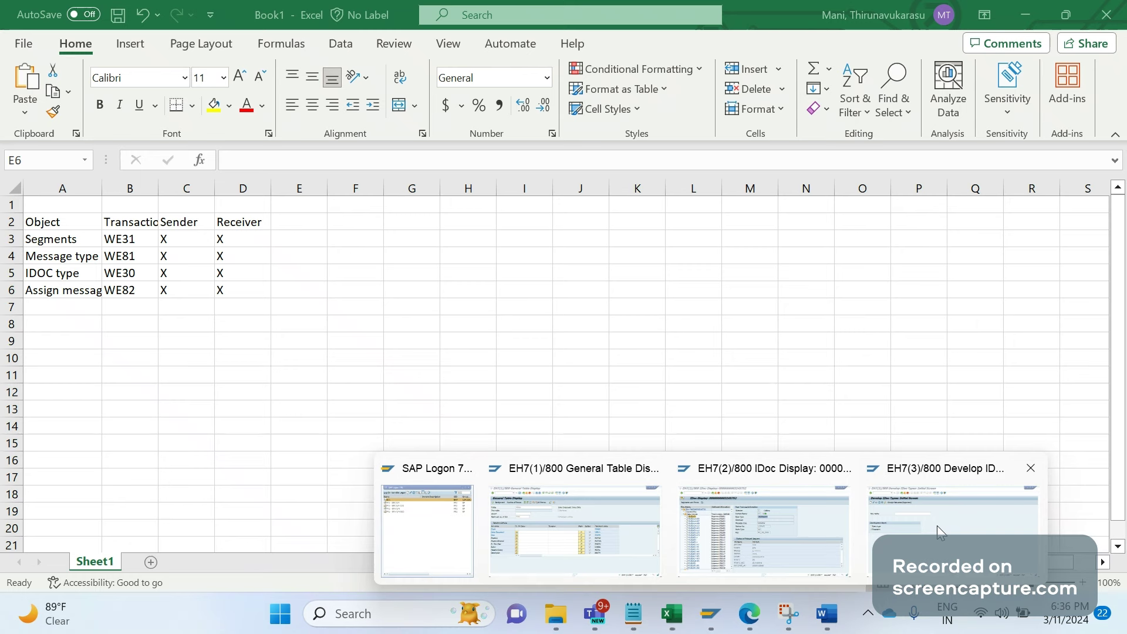
click(936, 526)
click(97, 46)
text(/NWE82)
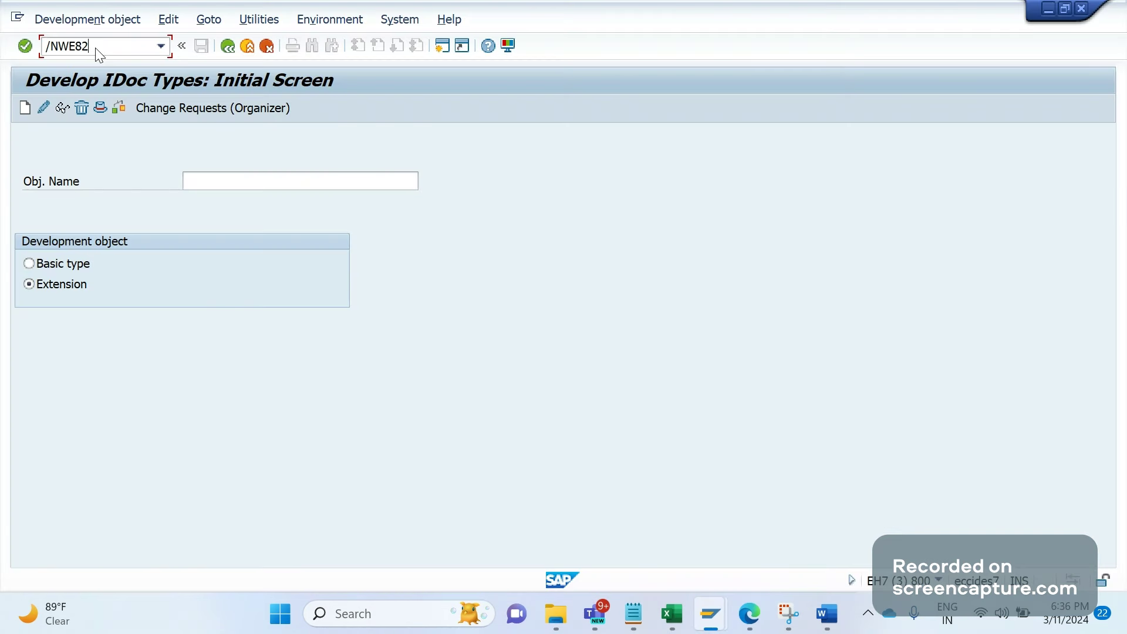
key(Return)
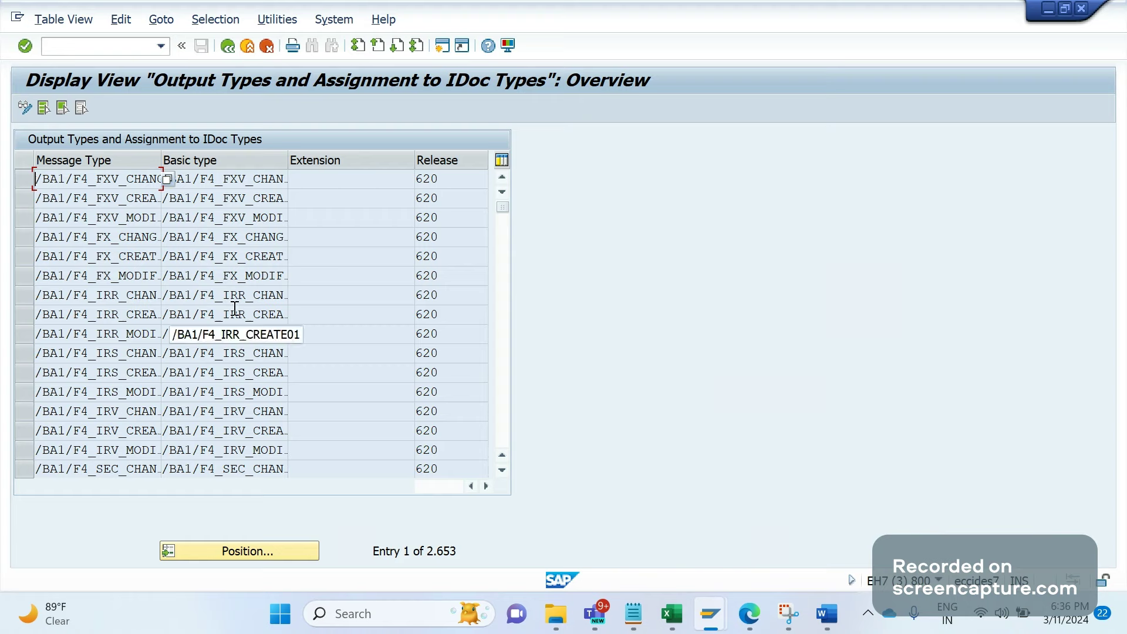
Step: Return to the Excel overview and review the Message type and IDOC type objects and the WE82 transaction linking them
key(alt+Tab)
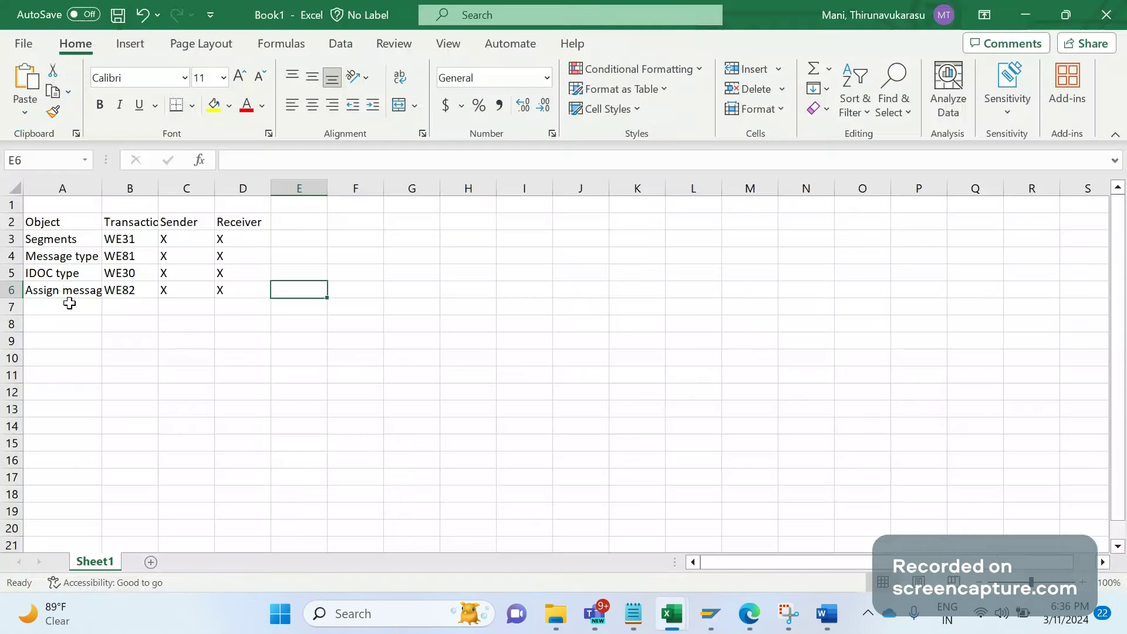
click(55, 257)
click(62, 274)
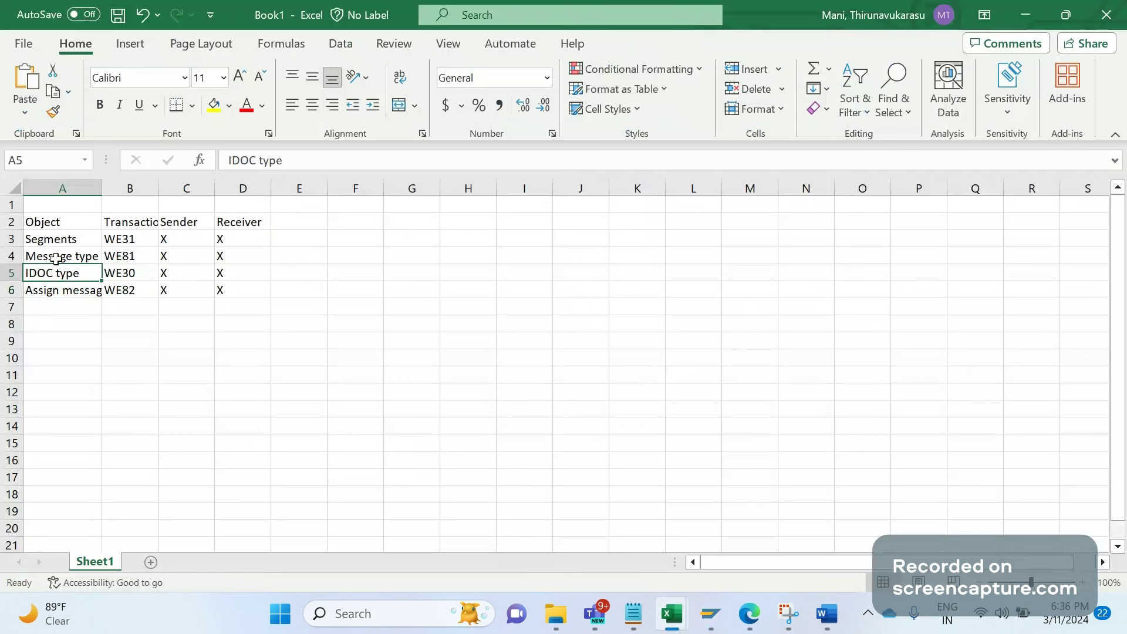
drag(56, 259, 58, 274)
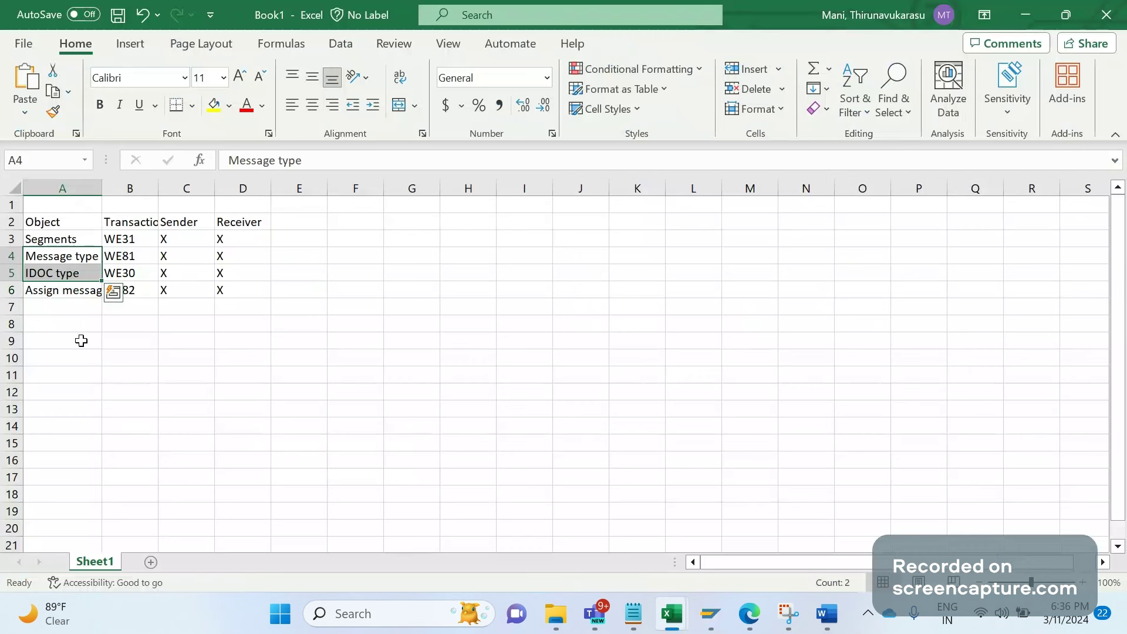
click(125, 342)
click(124, 292)
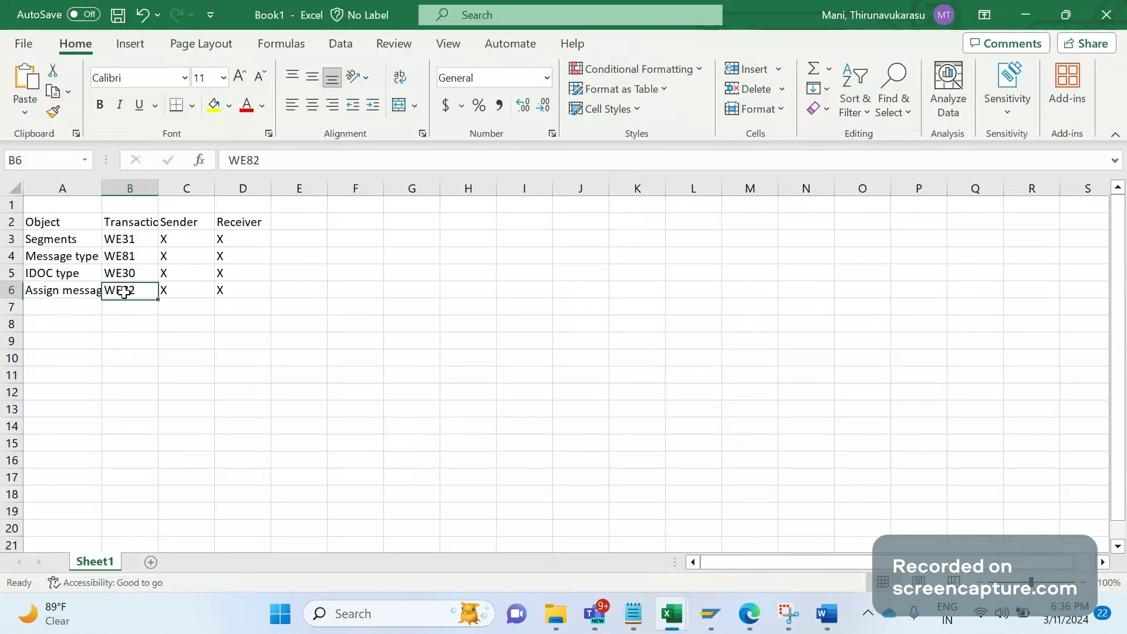
Step: Switch to SAP and position the IDoc type assignment list at message type ORDERS
key(alt+Tab)
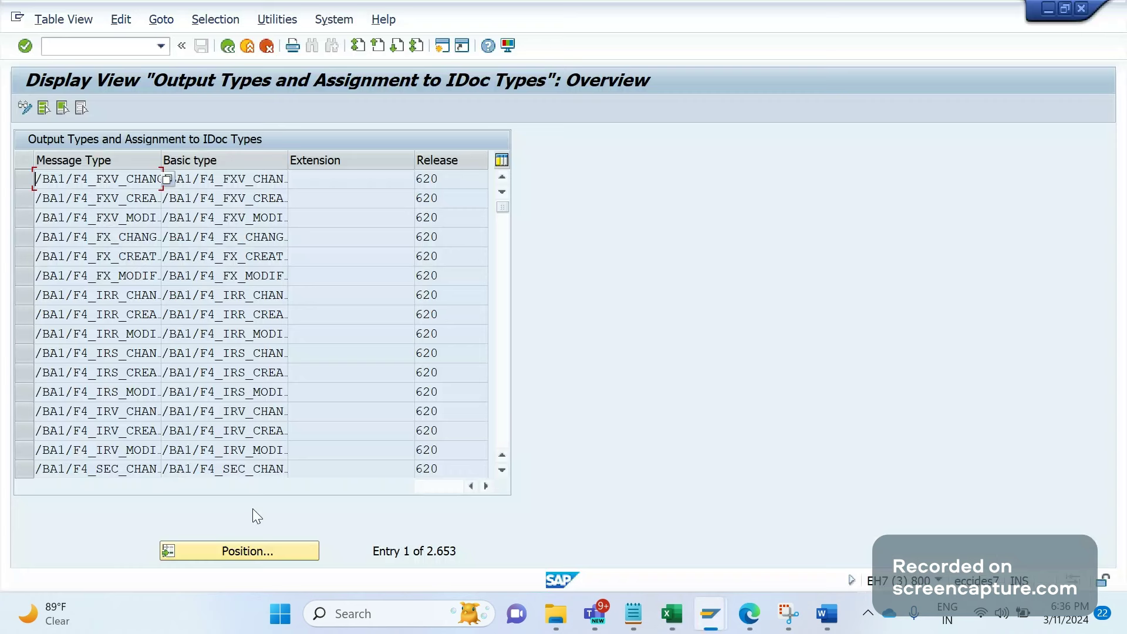
click(235, 552)
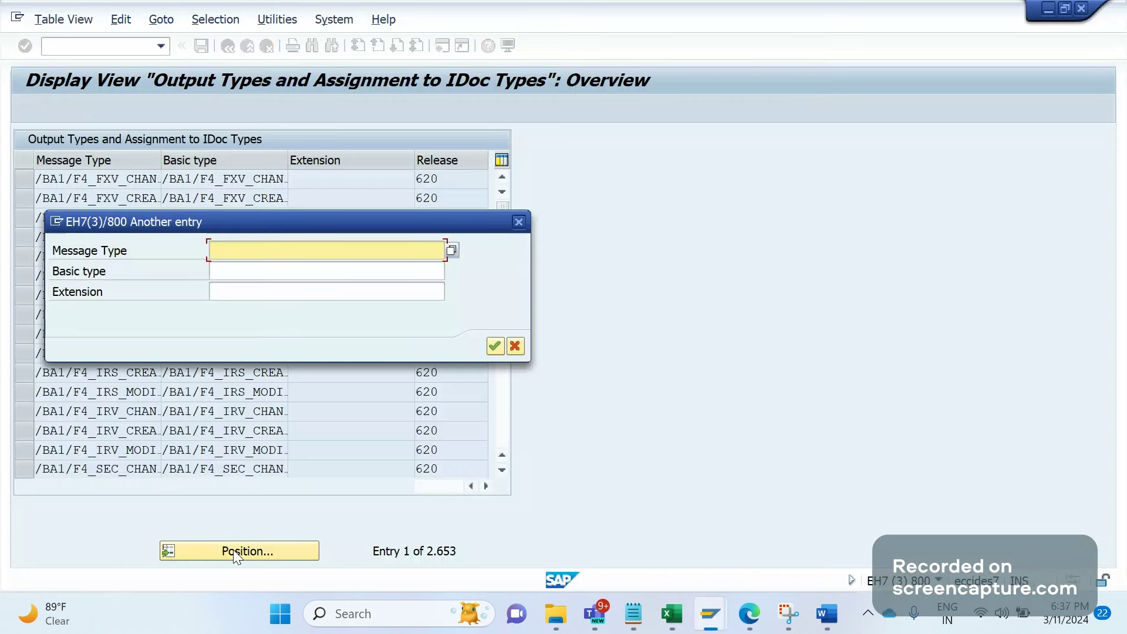
text(ORDERS)
click(494, 346)
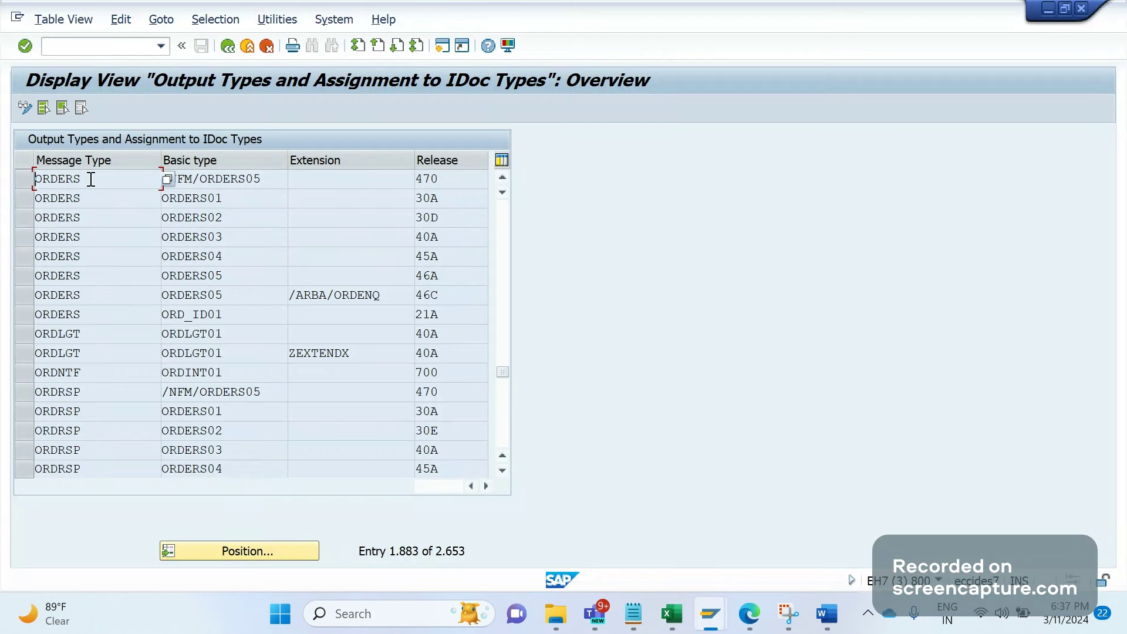
Step: Examine the basic types assigned to message type ORDERS, including ORDERS03 and ORDERS01
double_click(91, 179)
click(224, 290)
double_click(223, 236)
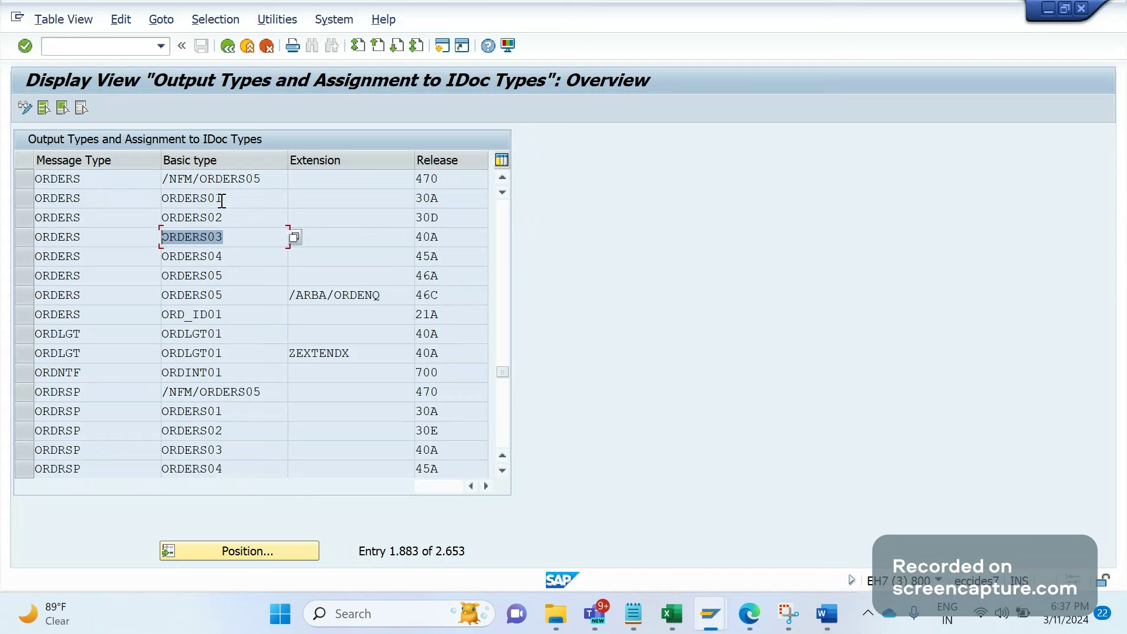
double_click(222, 199)
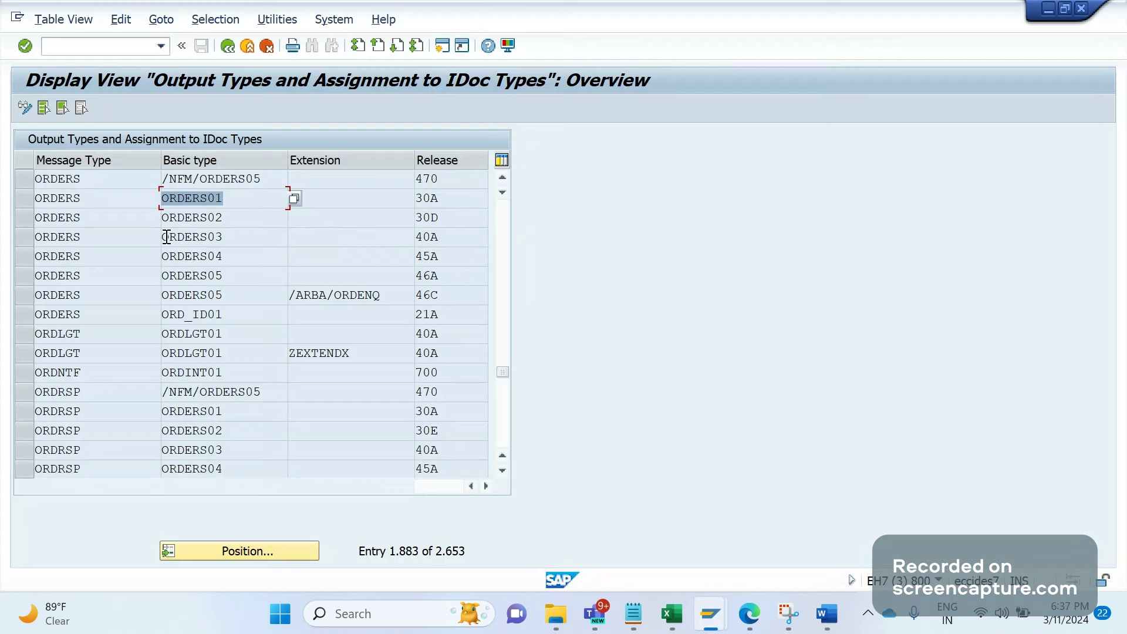
Step: Switch to Excel, autofit column A and enter "Define the logical system" as the next object in cell A7
key(alt+Tab)
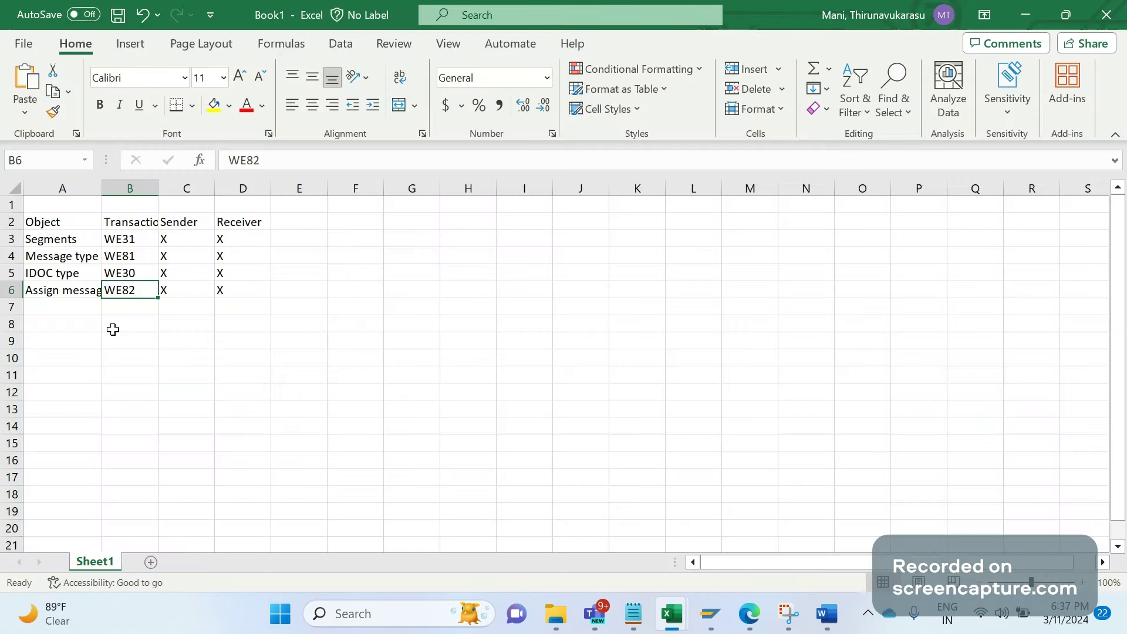
double_click(101, 188)
click(121, 306)
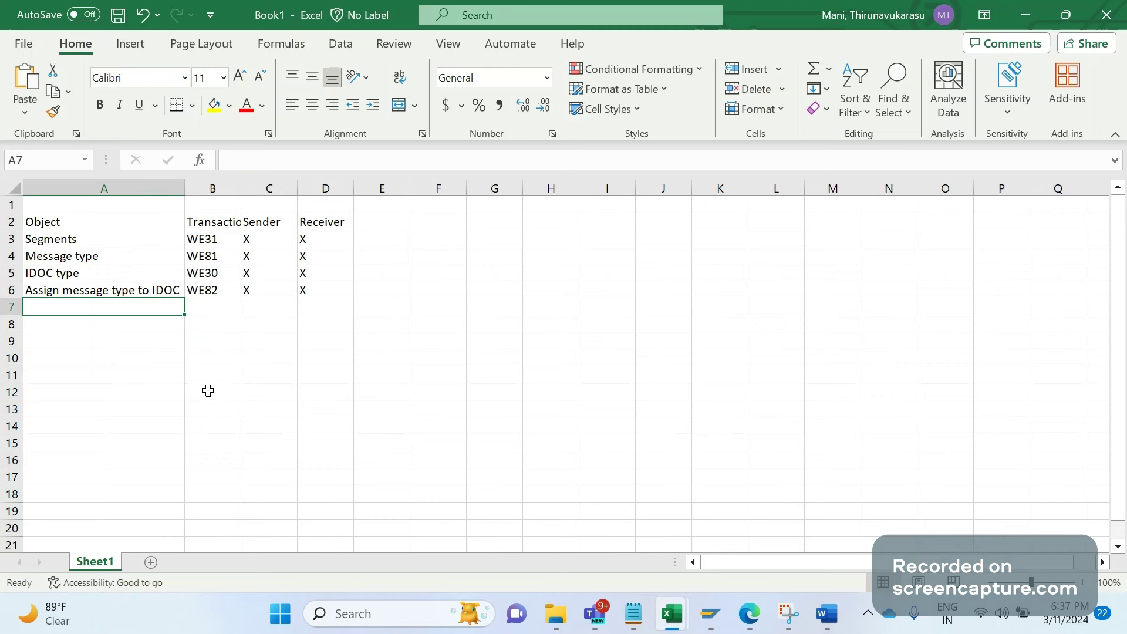
text(D)
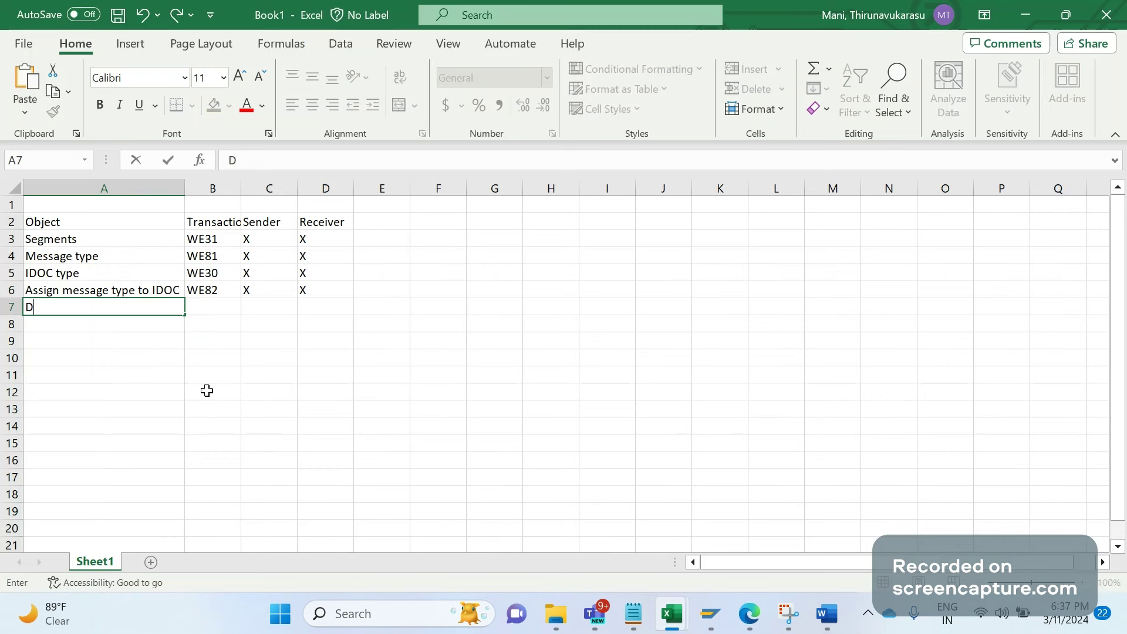
text(efine the logical syst)
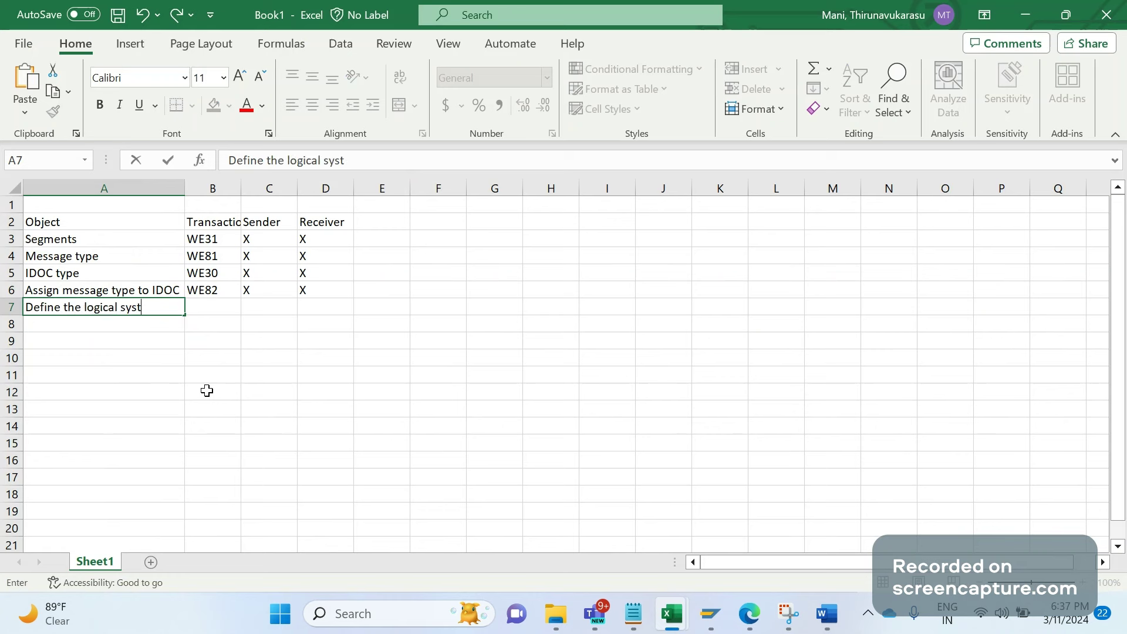
text(em)
key(Tab)
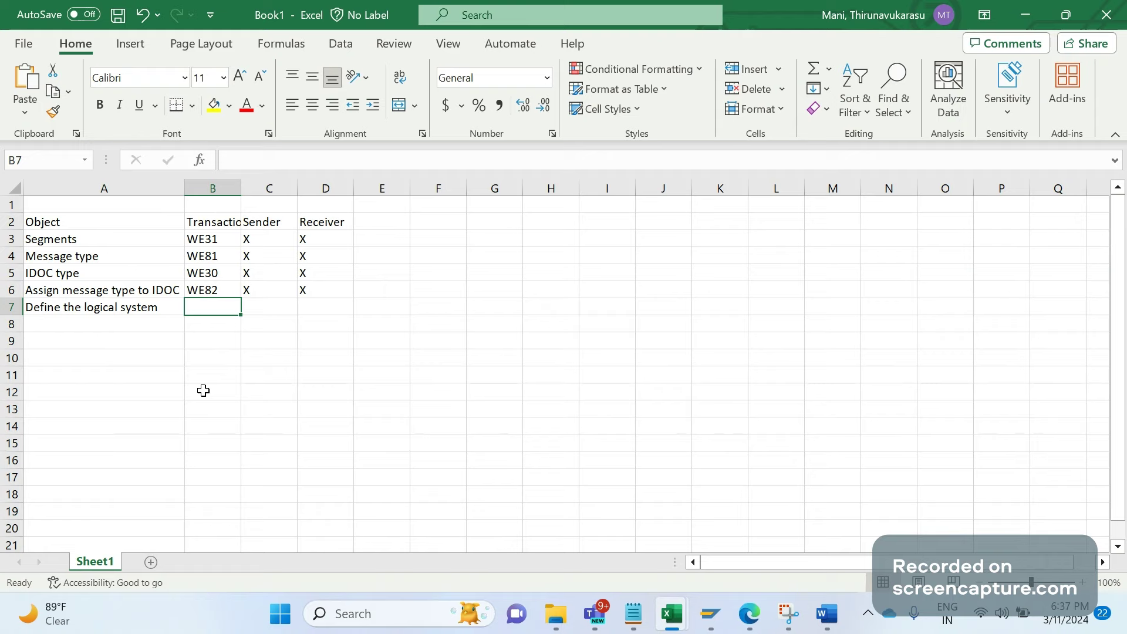
Step: Switch to SAP, open the IMG for IDoc Interface / Application Link Enabling (ALE) and expand Basic Settings
key(alt+Tab)
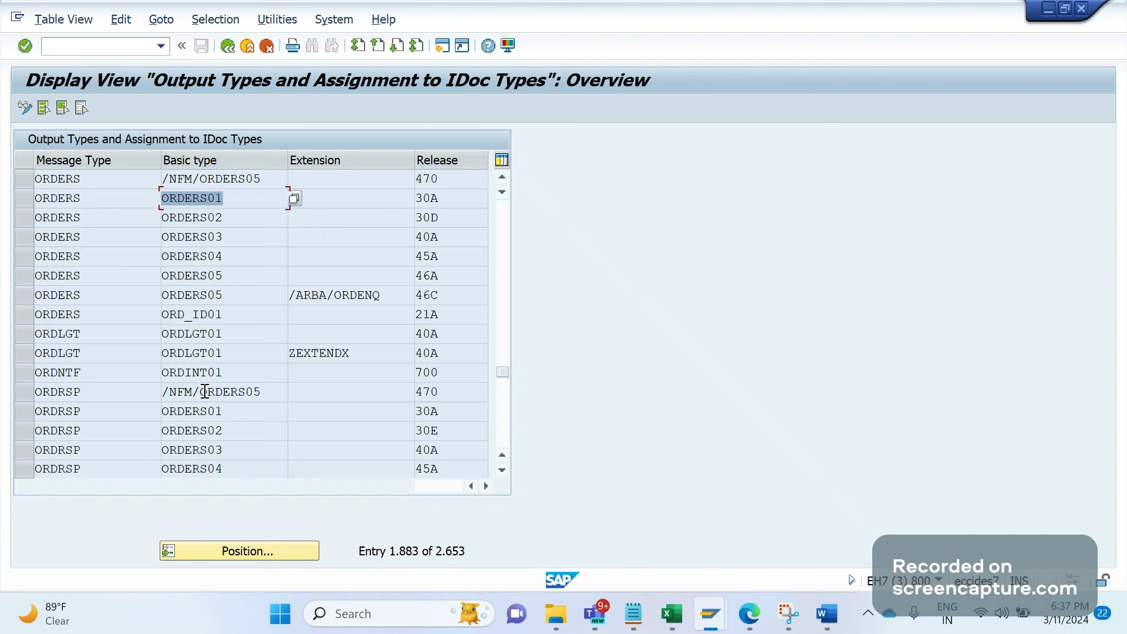
click(85, 44)
text(/)
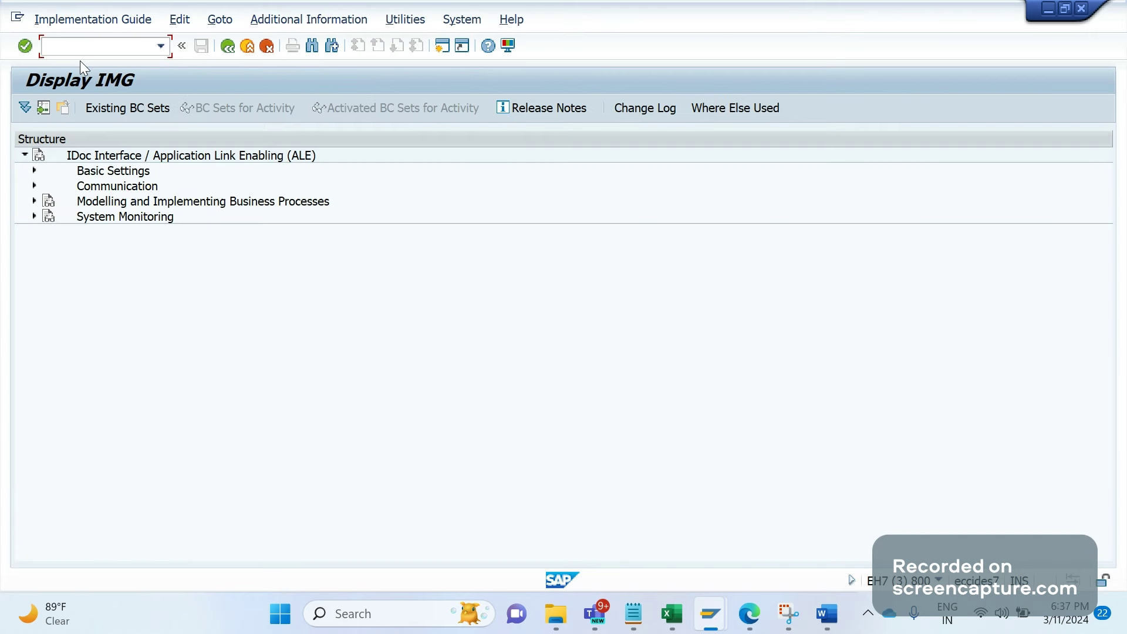
click(34, 171)
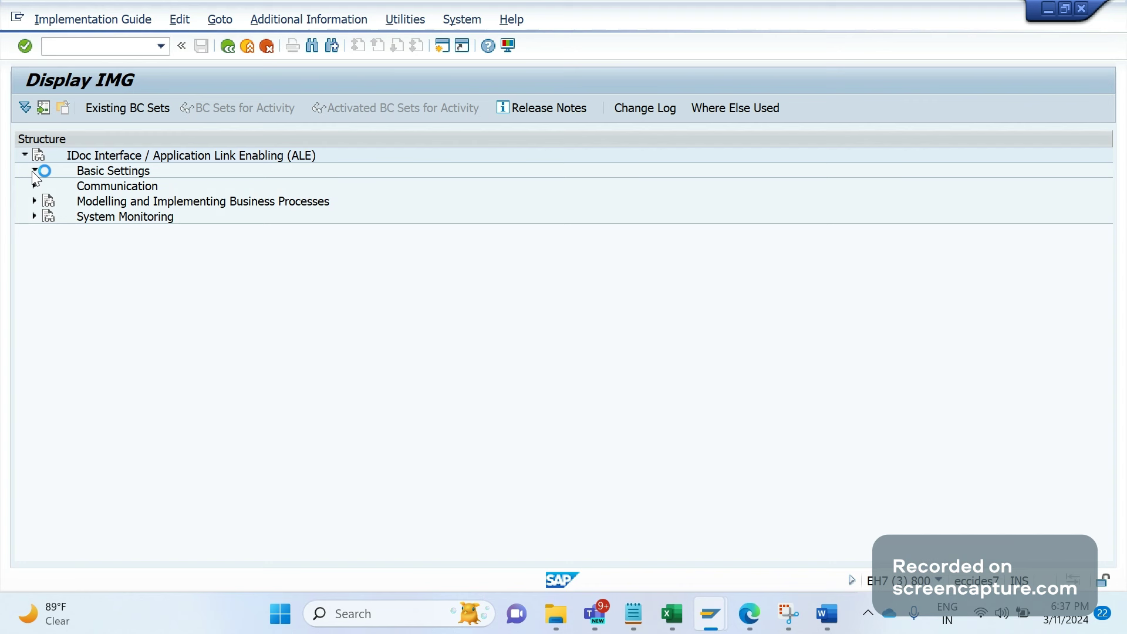
Step: Open transaction BD54 and acknowledge the cross-client notice to reach the Logical Systems overview
click(87, 52)
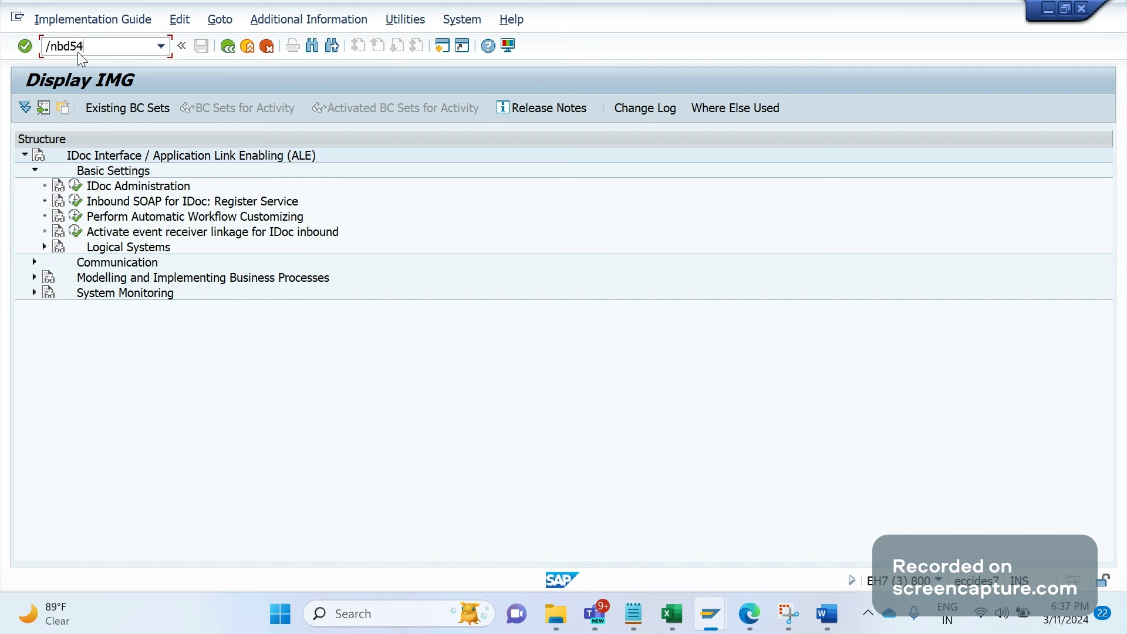
key(Return)
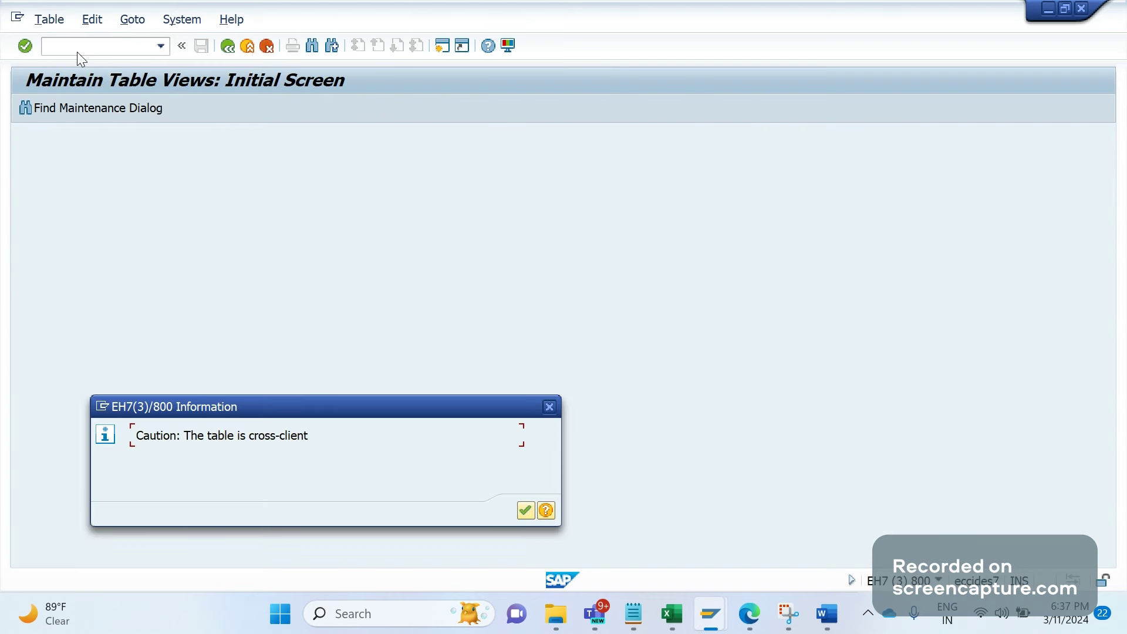
click(525, 510)
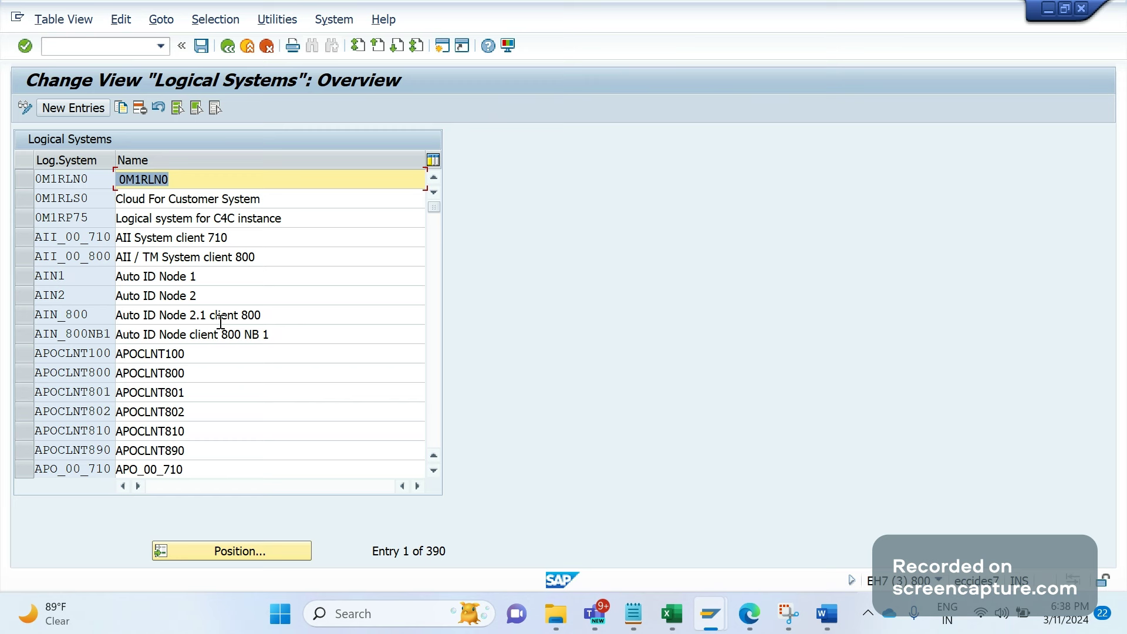
Step: Open transaction SALE in a new session to show the IDoc Interface / Application Link Enabling (ALE) structure
click(117, 44)
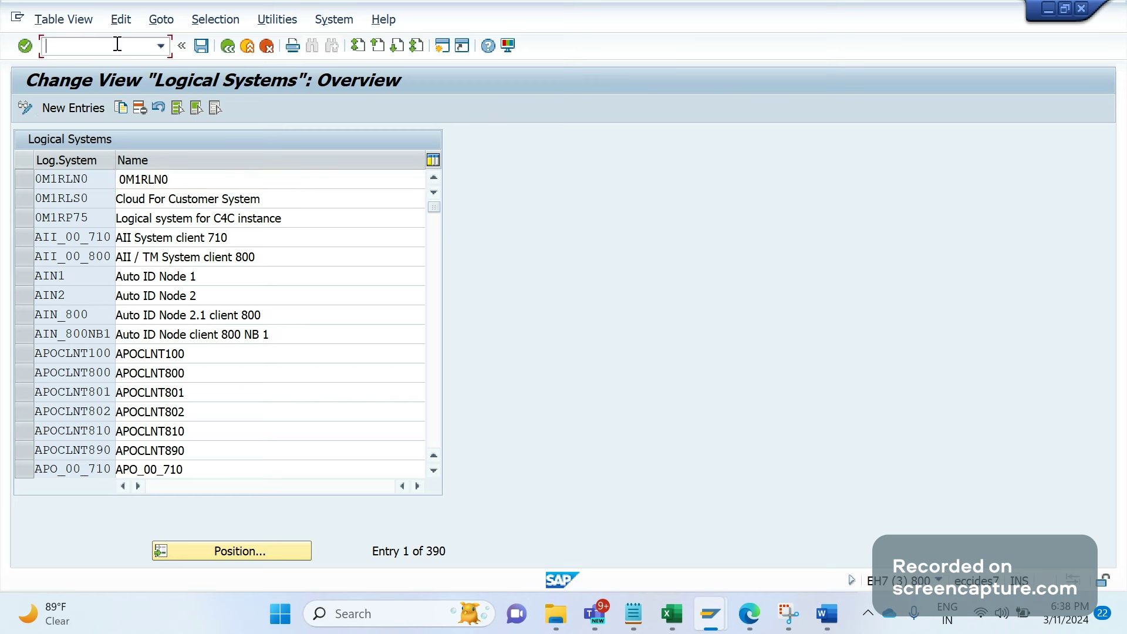
text(/osale)
key(Return)
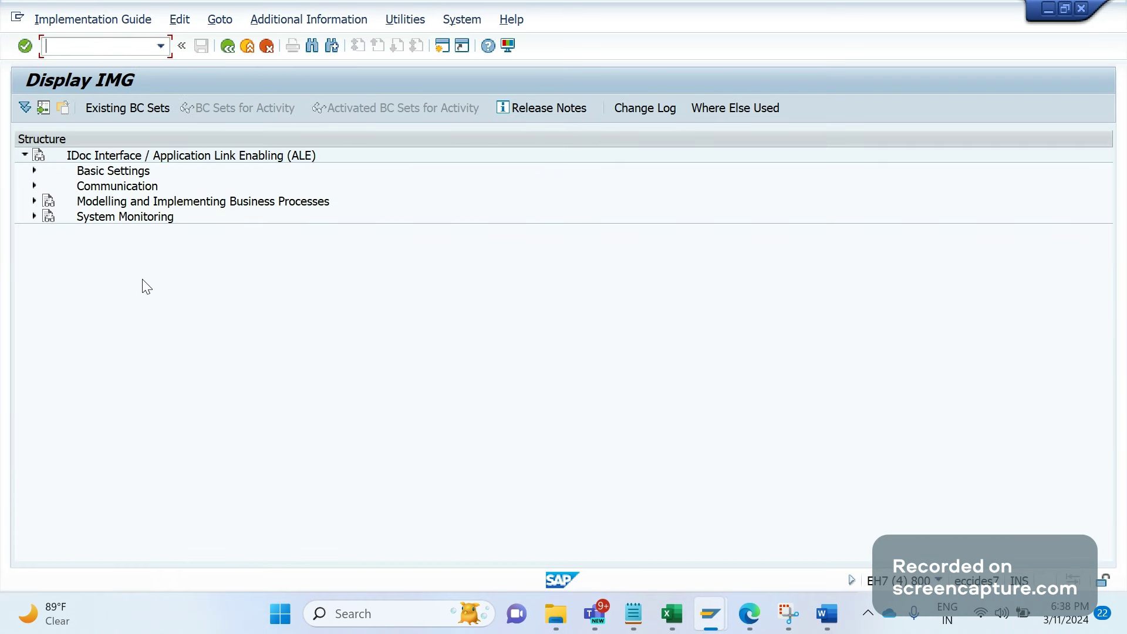
Step: Switch to Excel and enter BD54/SALE in cell B7 as the transaction for defining the logical system
key(alt+Tab)
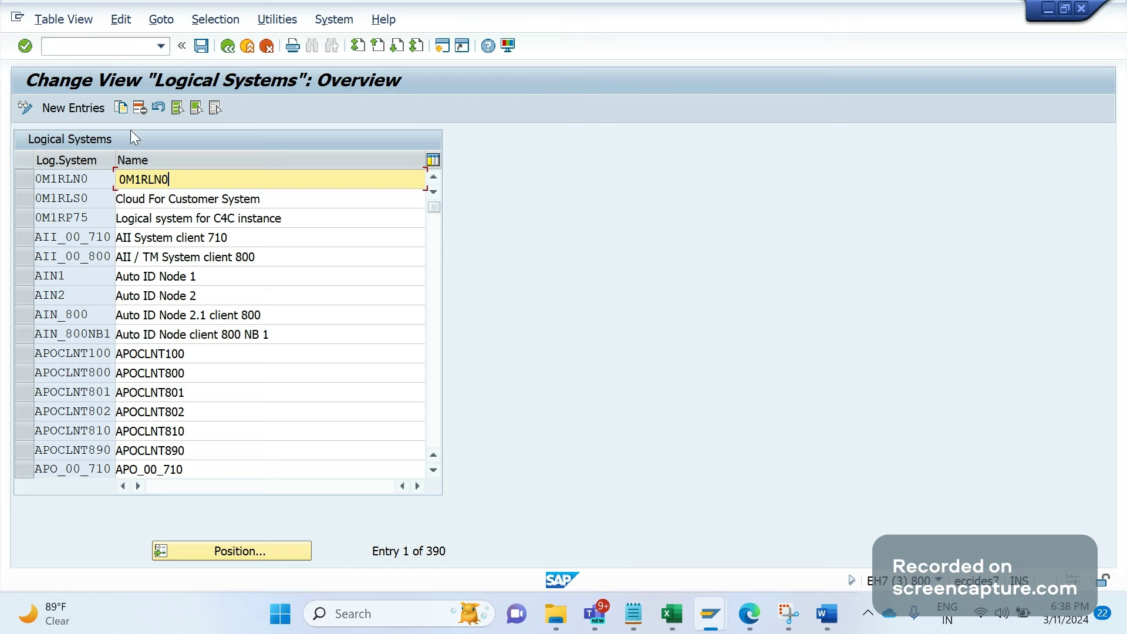
key(alt+Tab)
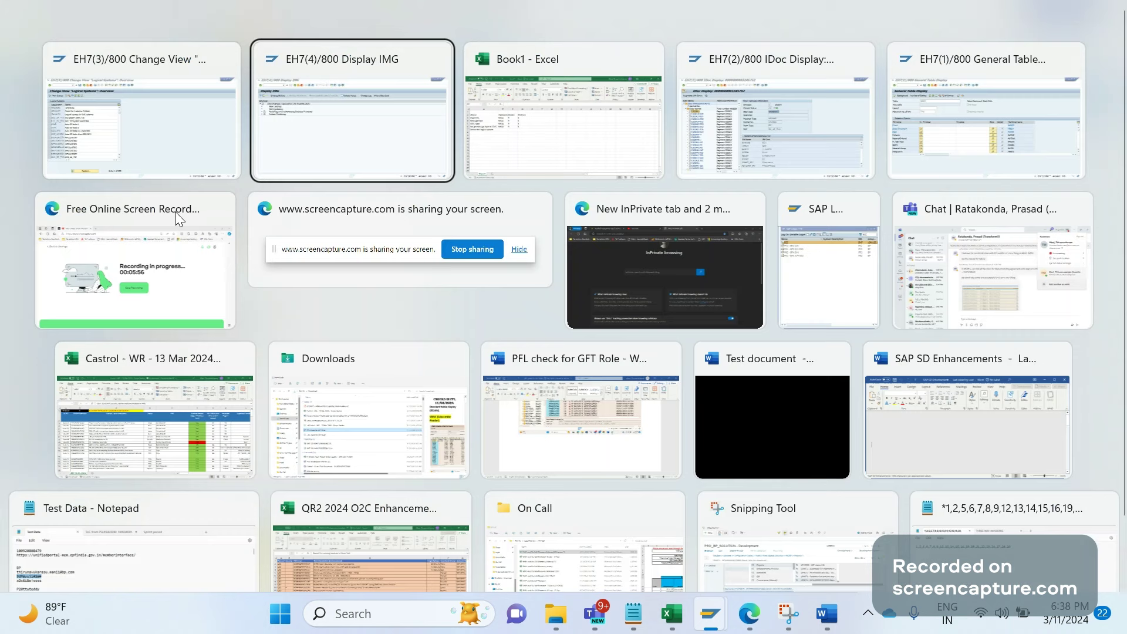
key(alt+Tab)
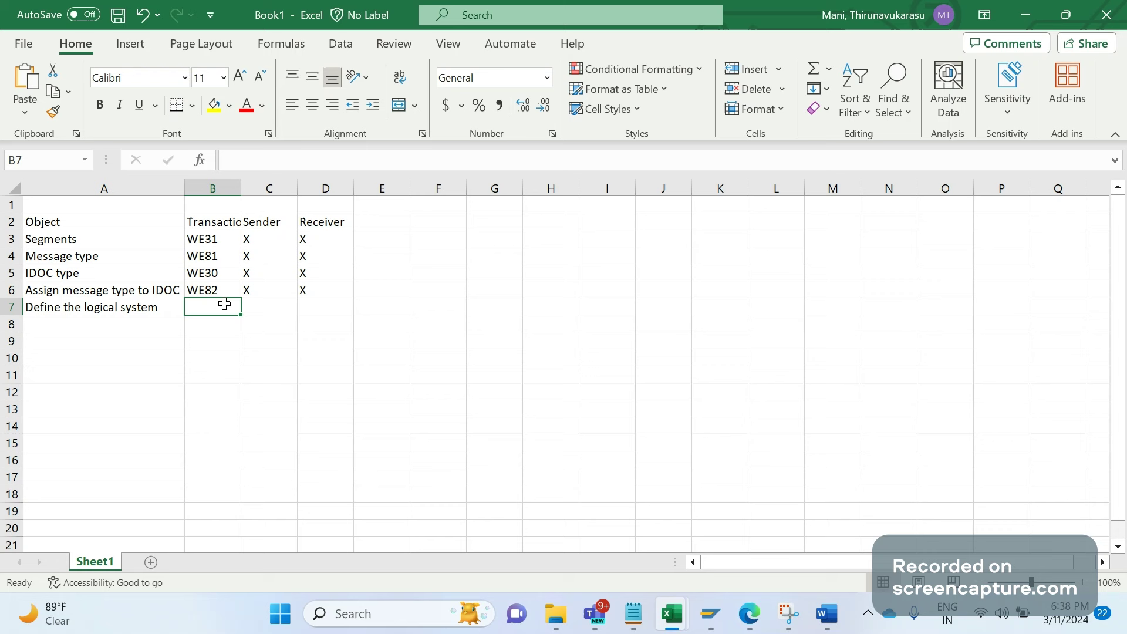
text(BD54)
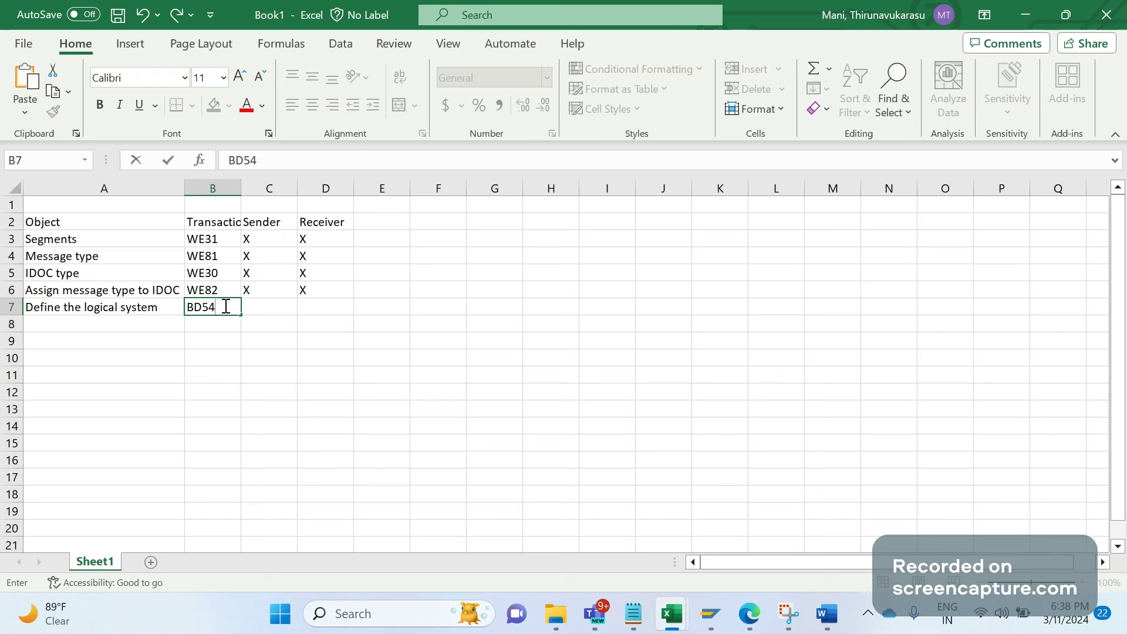
key(Left)
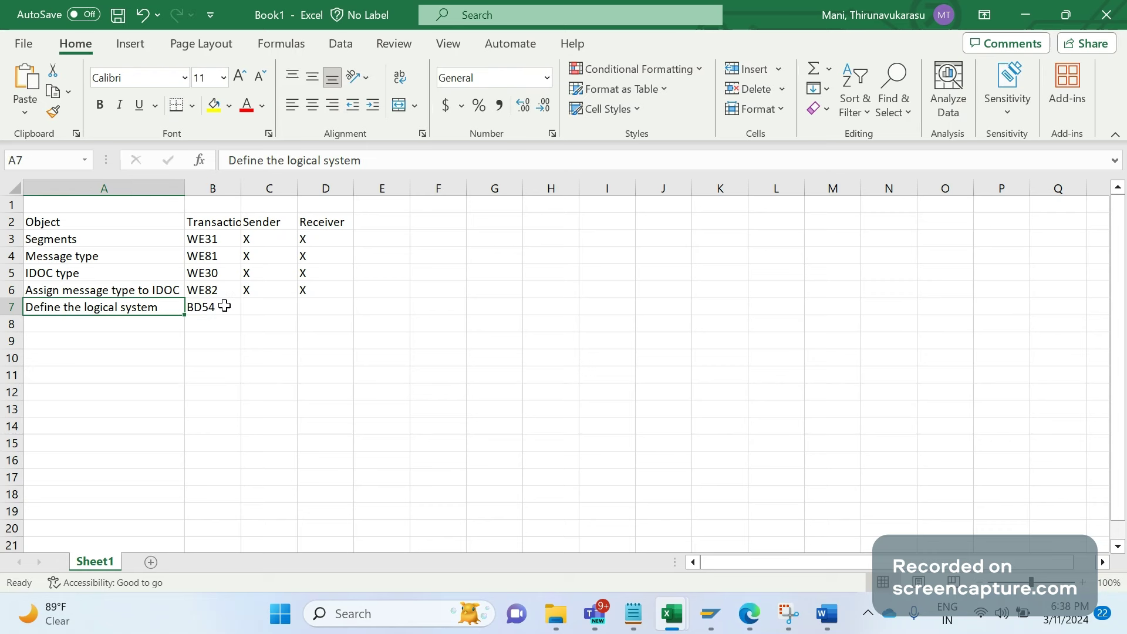
click(225, 306)
click(271, 163)
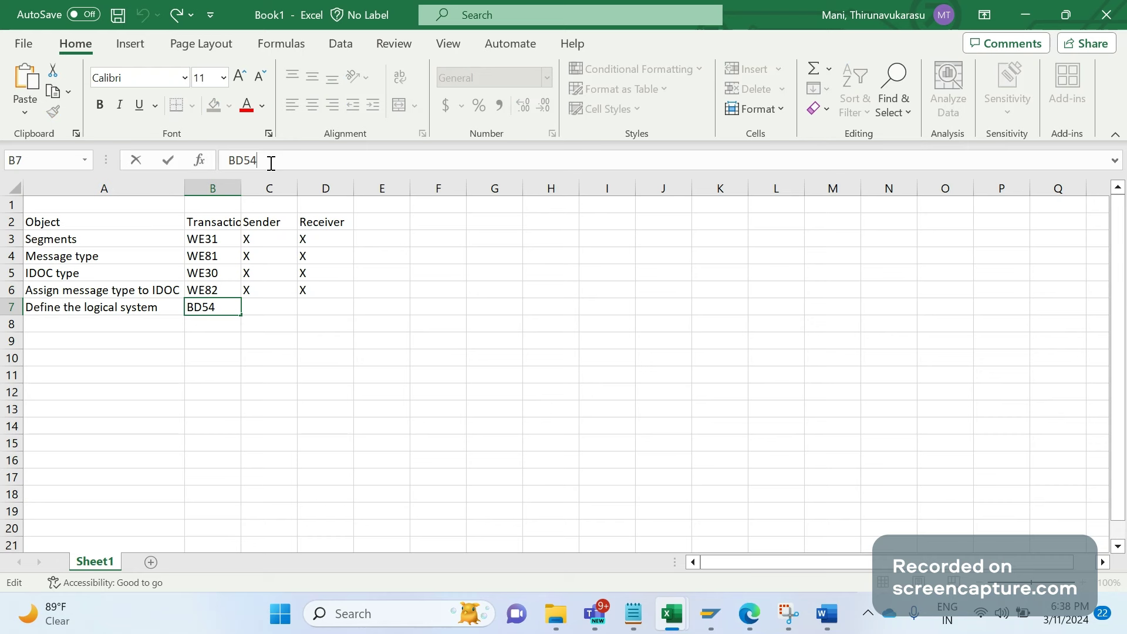
text(/SALE)
key(Tab)
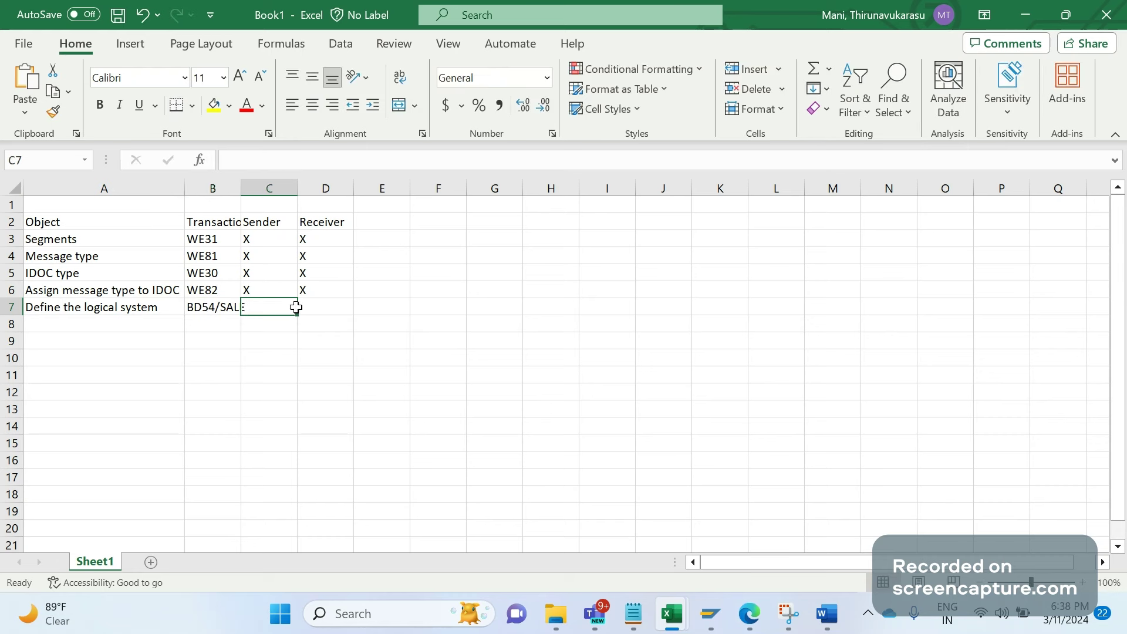
Step: Mark both Sender and Receiver with X for the logical system definition in row 7 and autofit column B
text(X)
key(Tab)
text(X)
key(Tab)
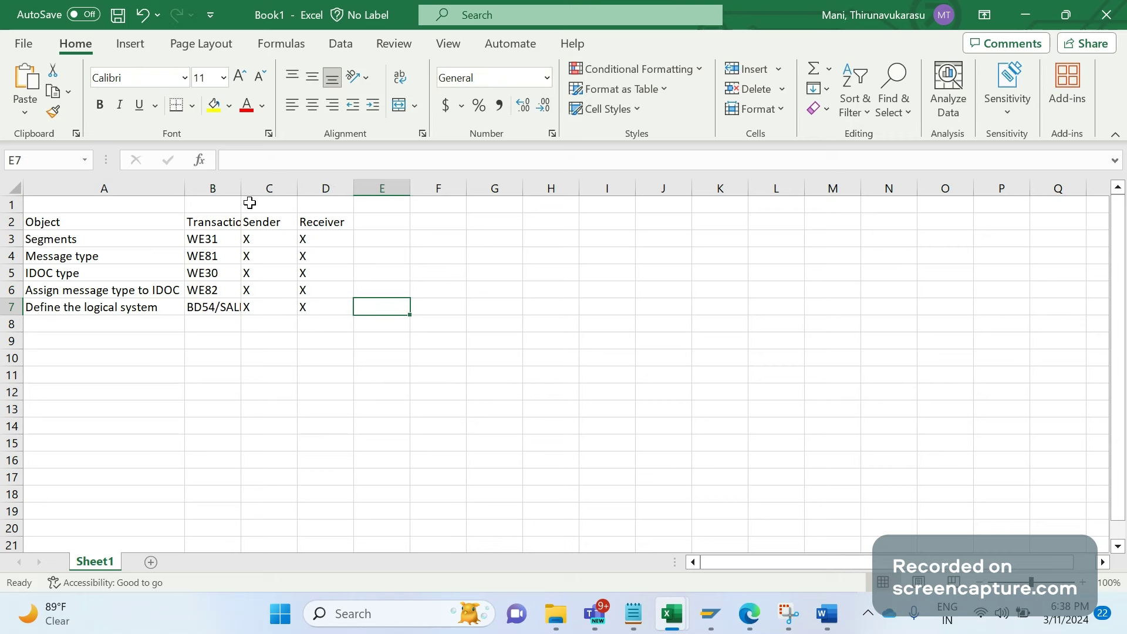
double_click(241, 188)
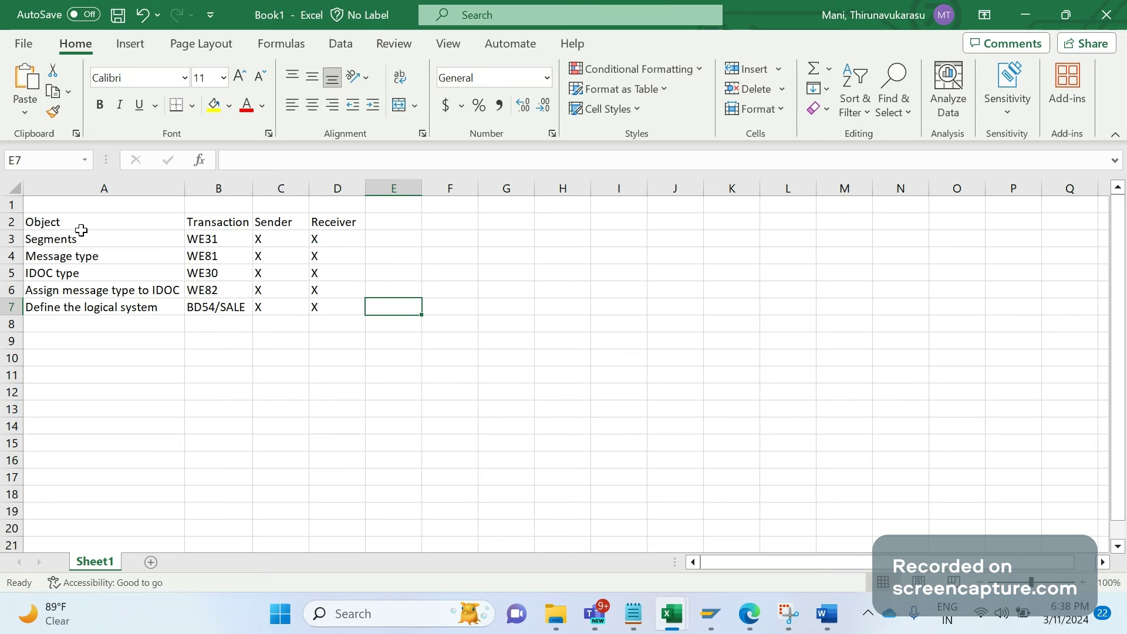
Step: Enter "Assign logical system to client" as the next object in cell A8
key(Return)
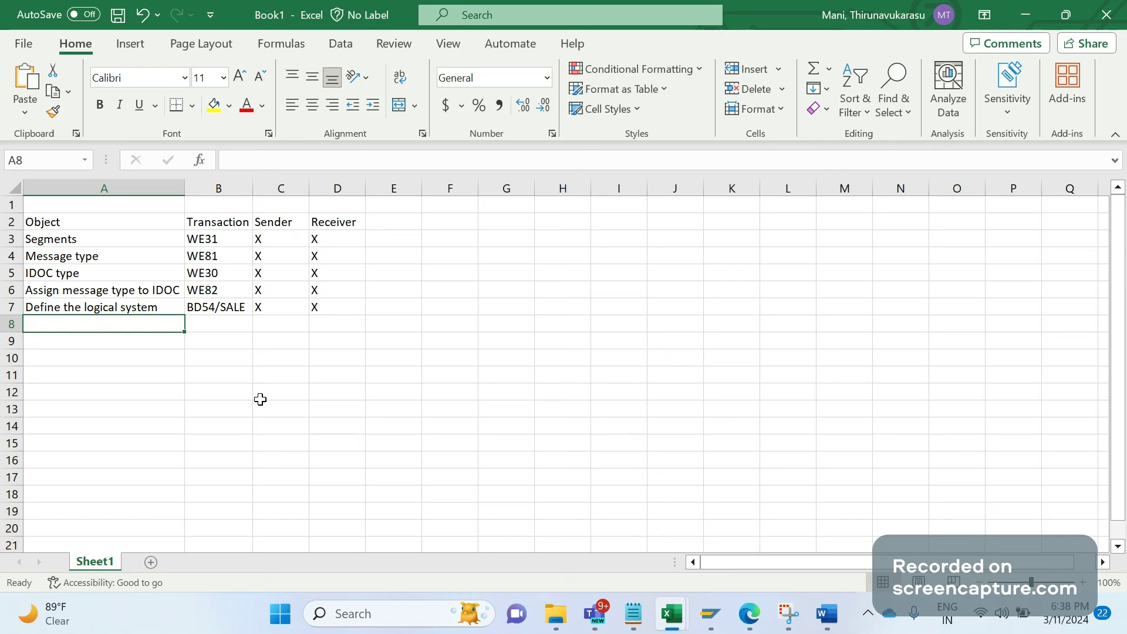
text(aSS)
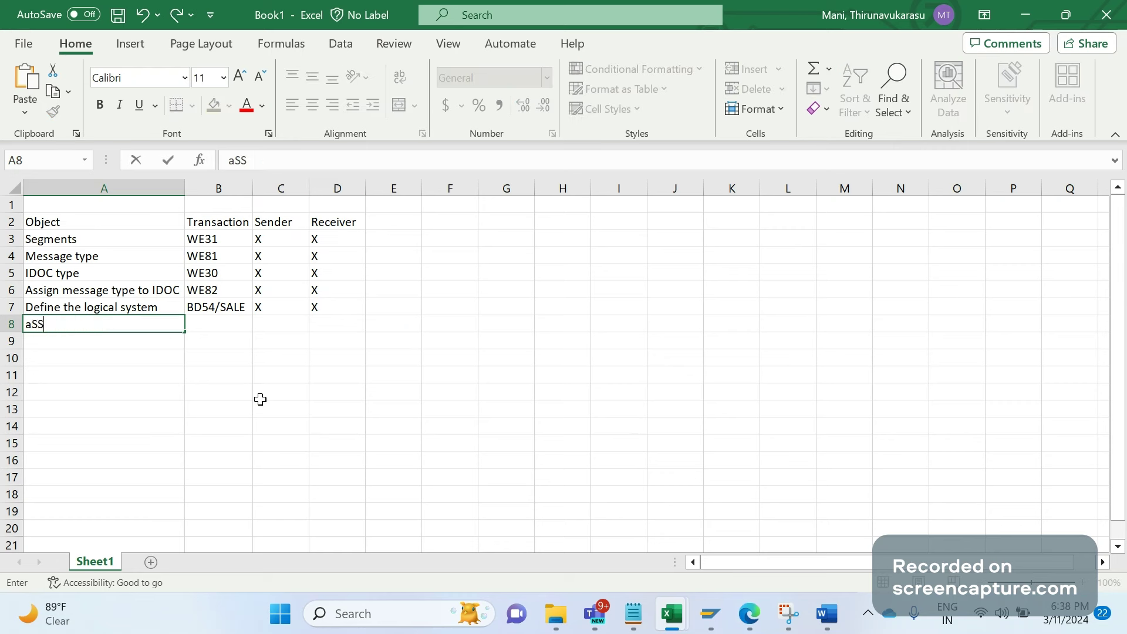
key(BackSpace)
key(BackSpace)
text(ssign )
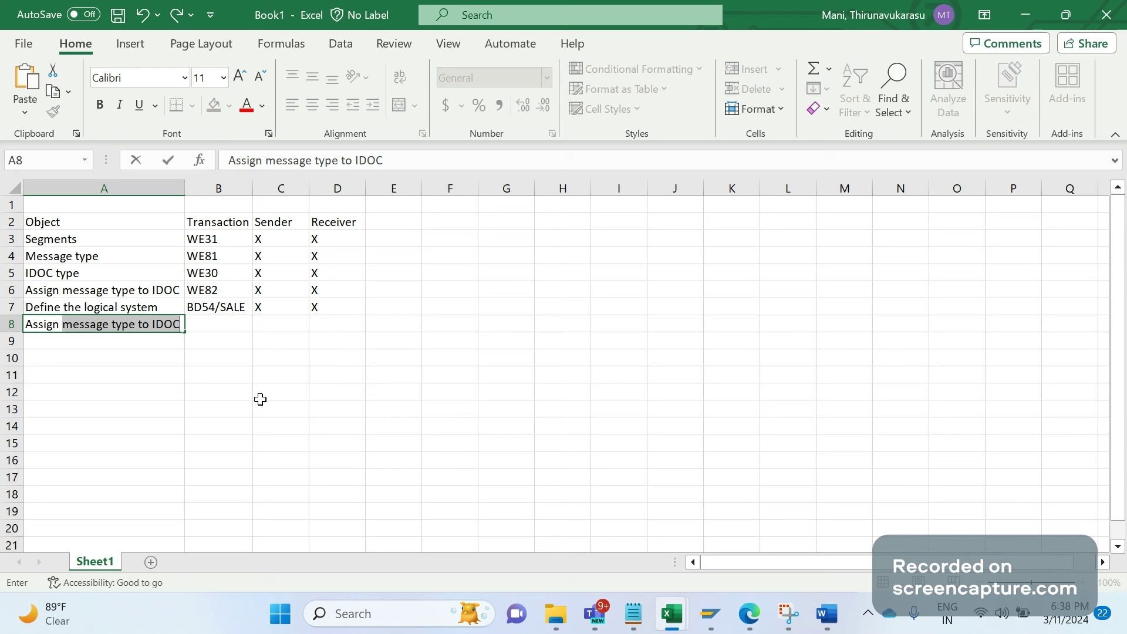
text(logical system )
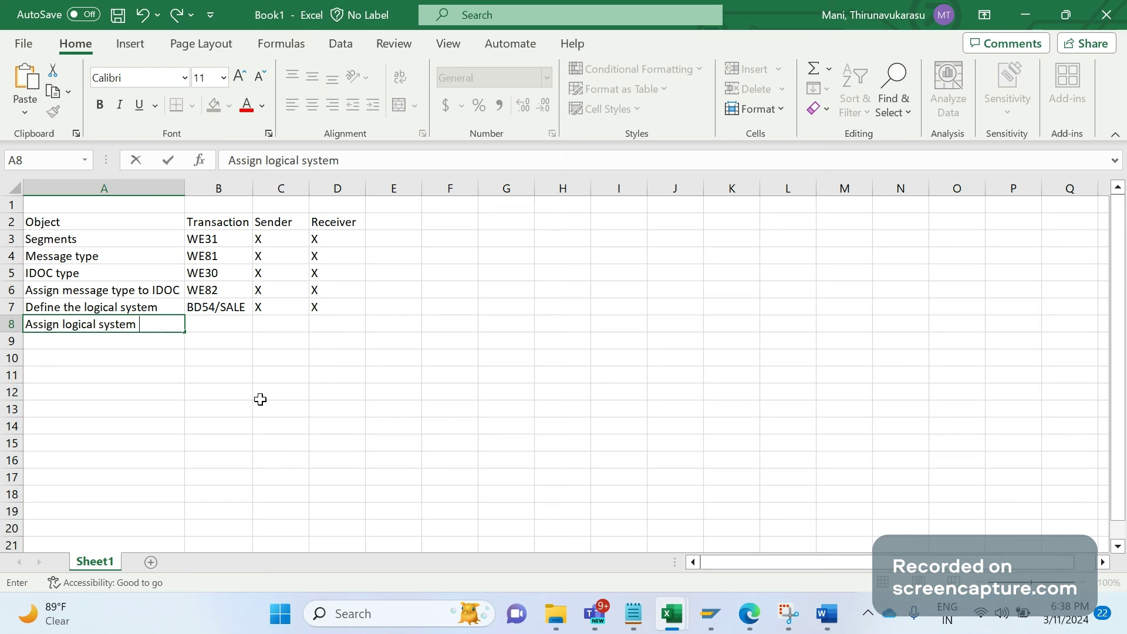
text(to clietn)
key(Tab)
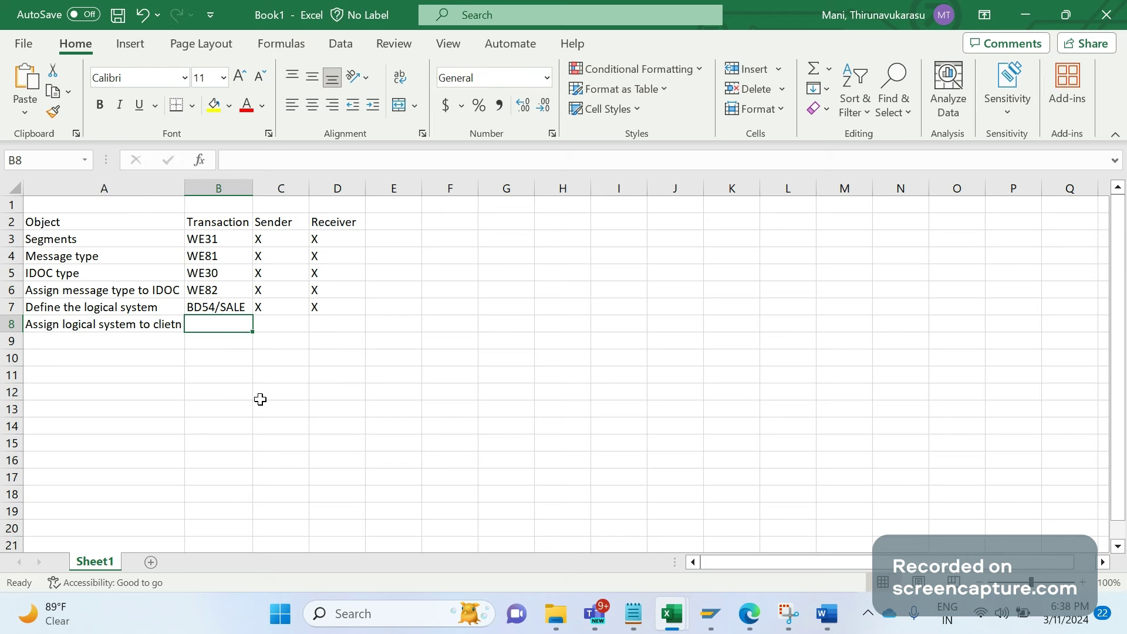
key(Left)
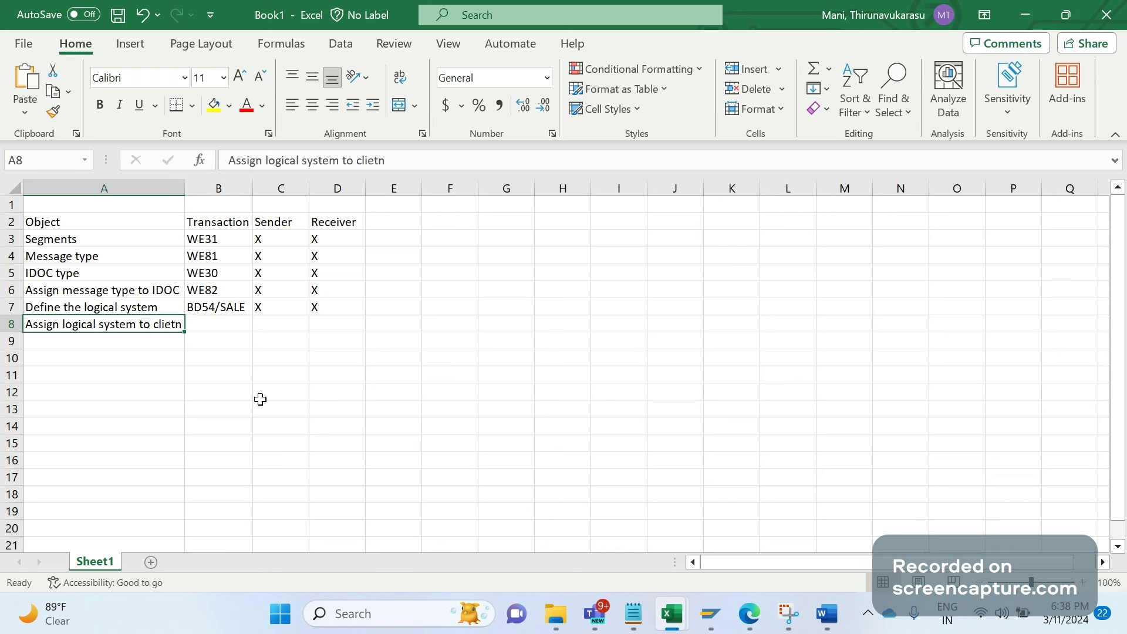
click(416, 164)
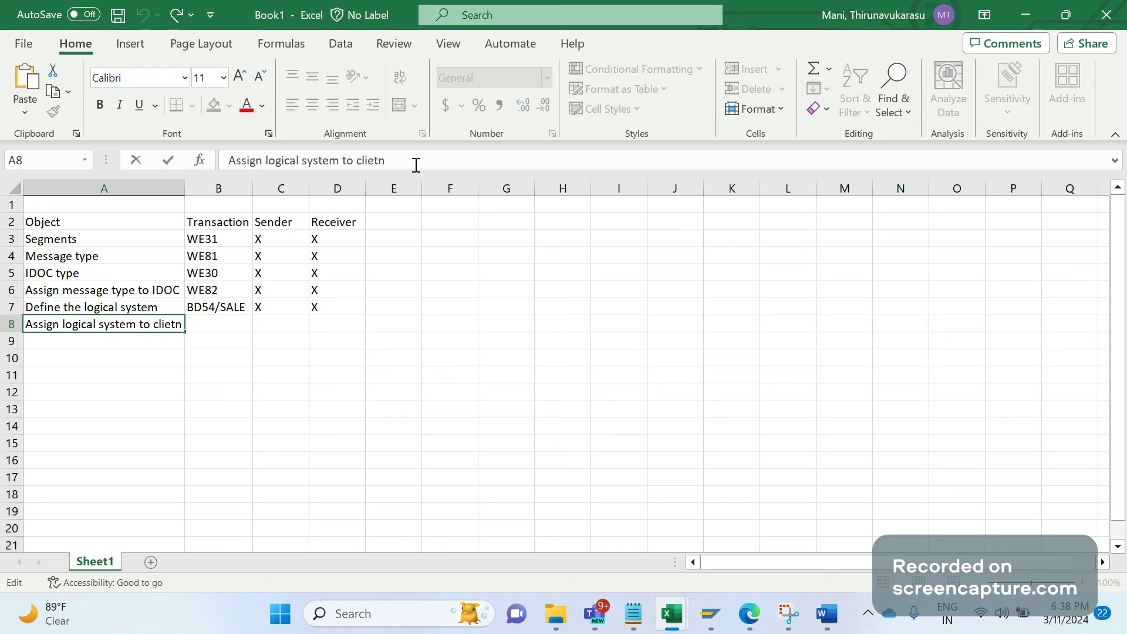
key(BackSpace)
key(BackSpace)
text(n)
text(t)
key(Tab)
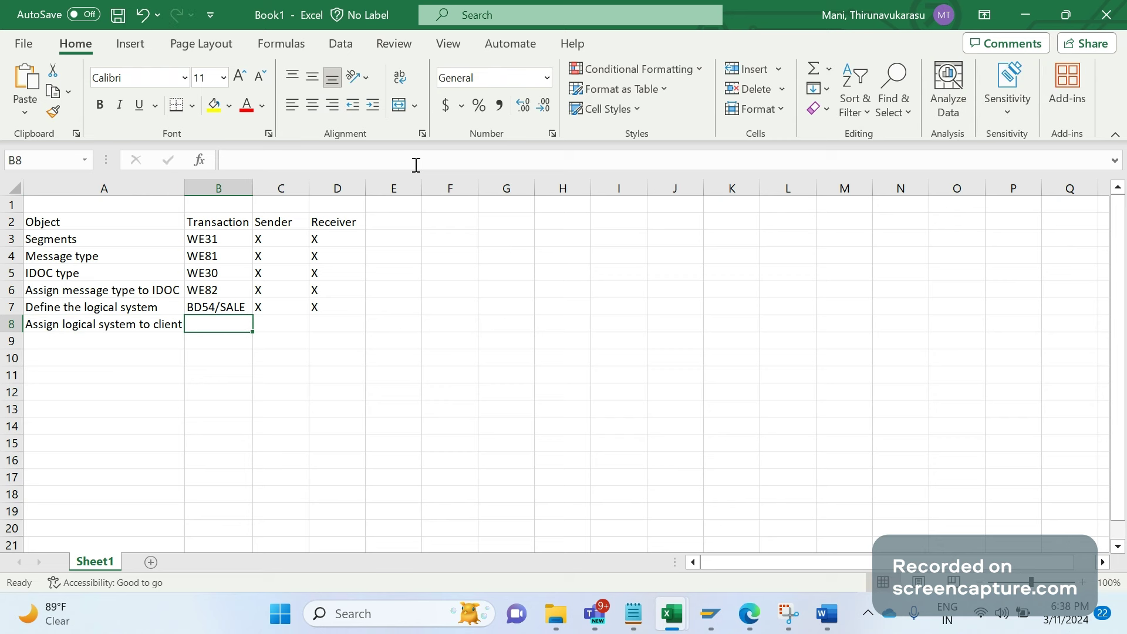
Step: Enter SALE/SCC4 in cell B8 as the transaction for assigning the logical system to the client
text(SALE/)
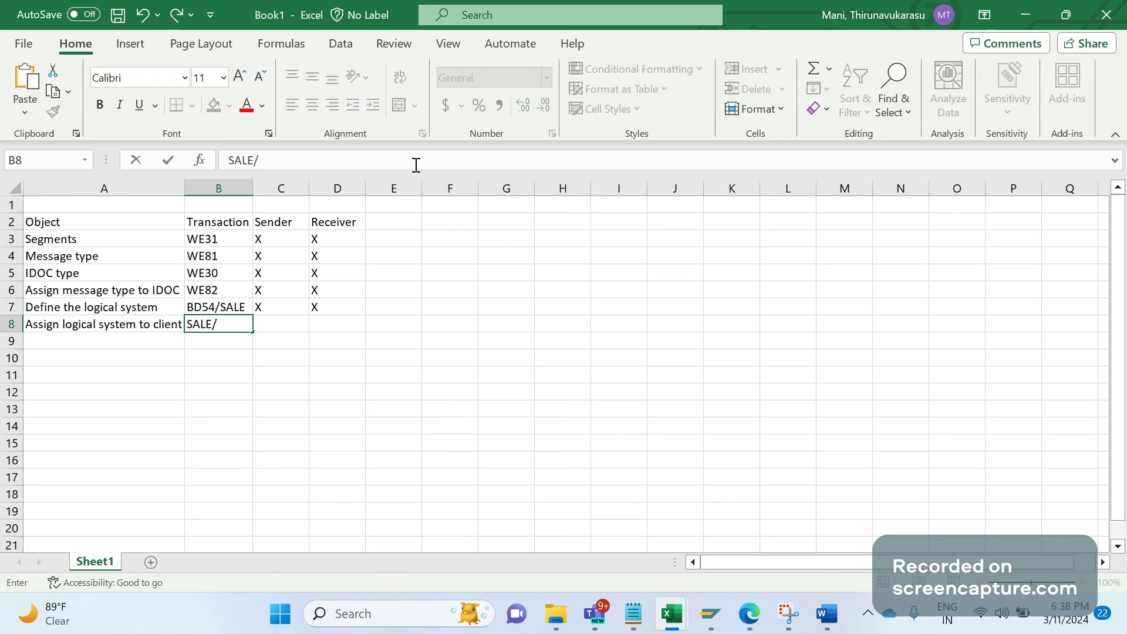
text(SCC4)
key(Return)
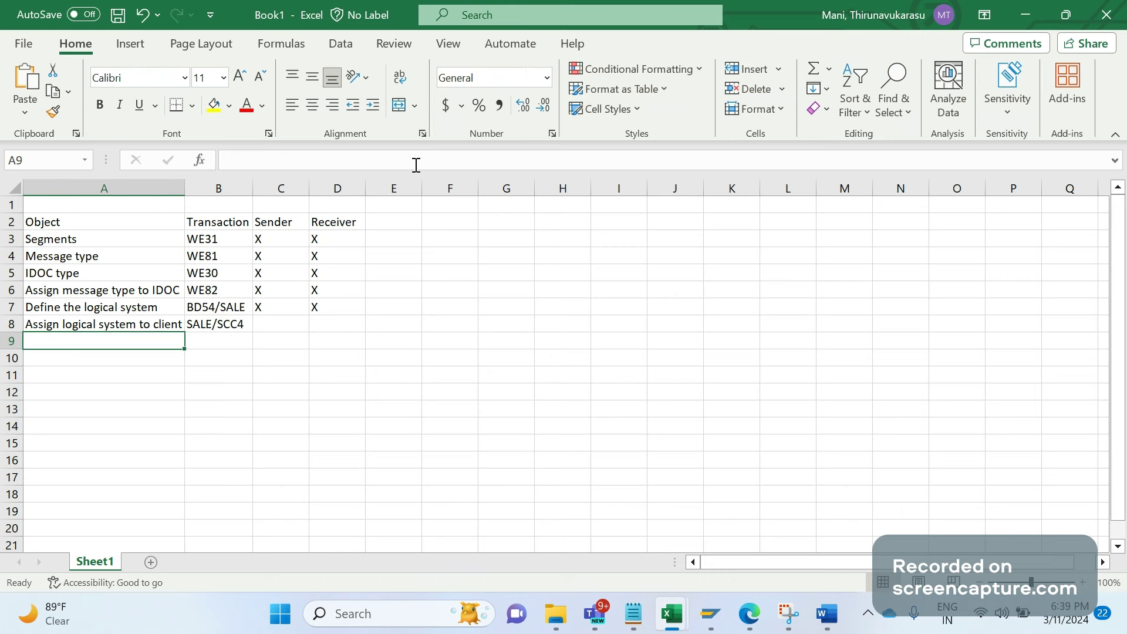
Step: Switch to SAP, try to open transaction SCC4 and display the system details that include the current client
key(alt+Tab)
click(118, 45)
text(/NS)
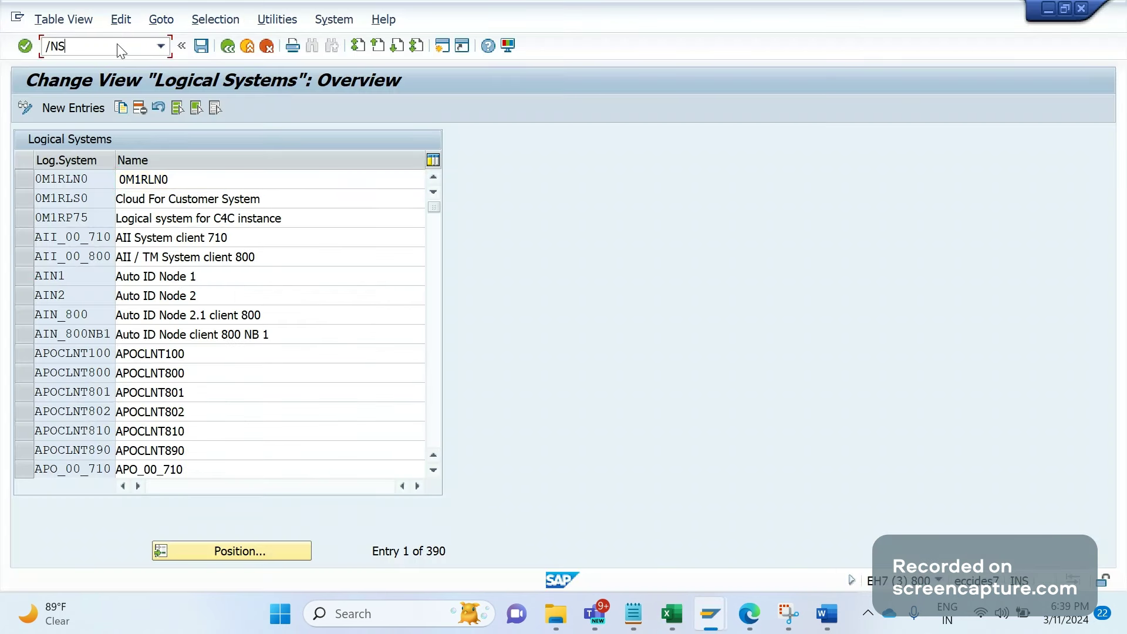
text(CC)
key(Return)
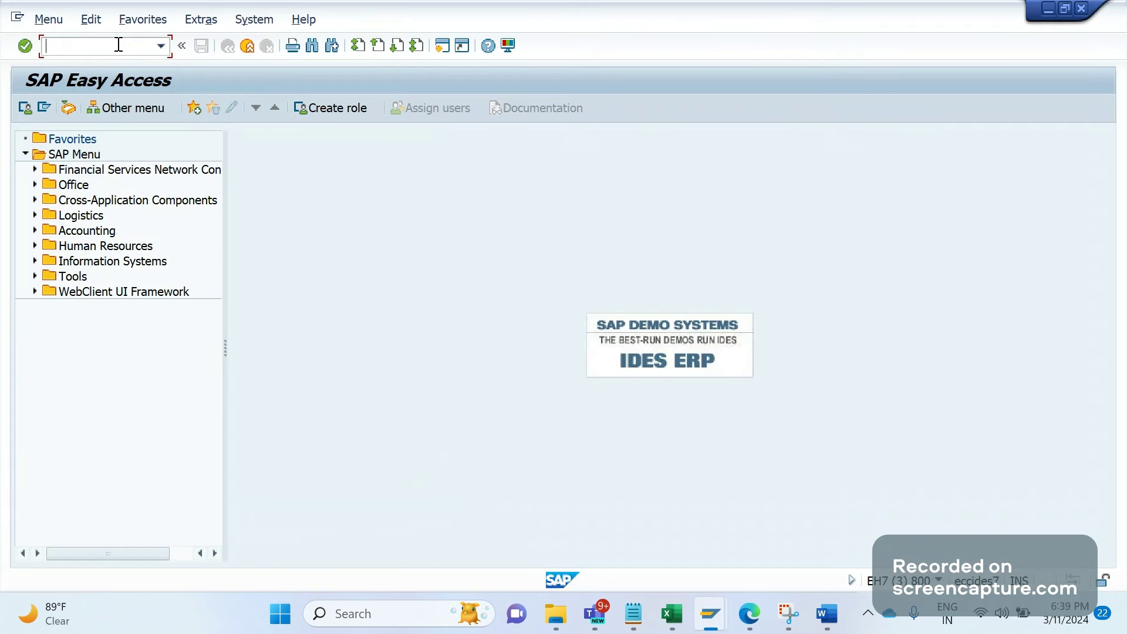
text(/NSCC4)
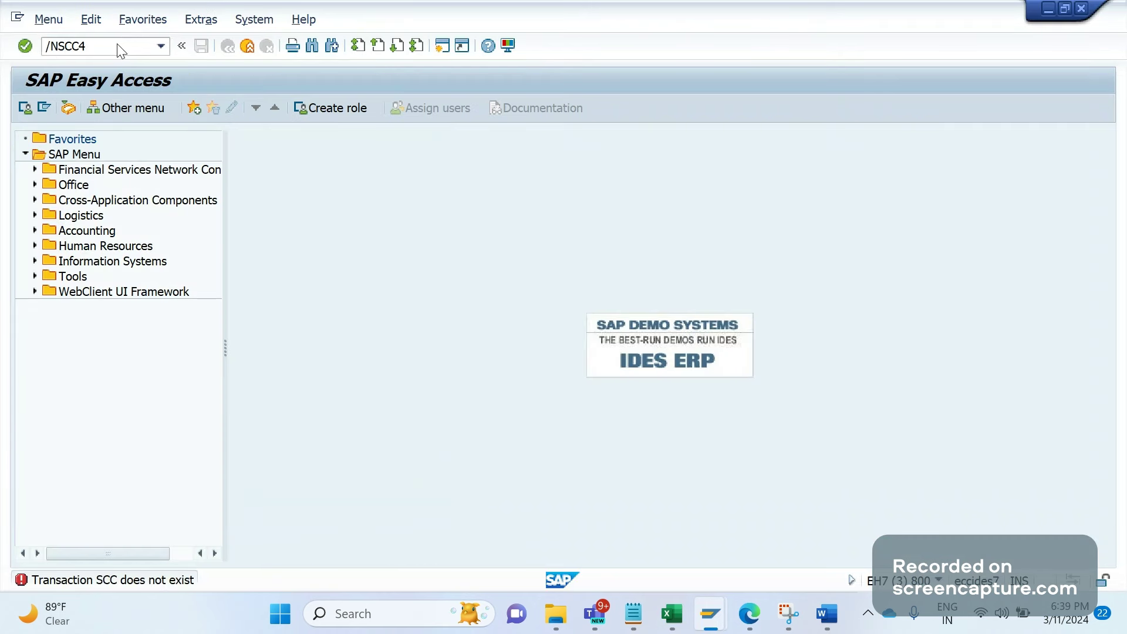
key(Return)
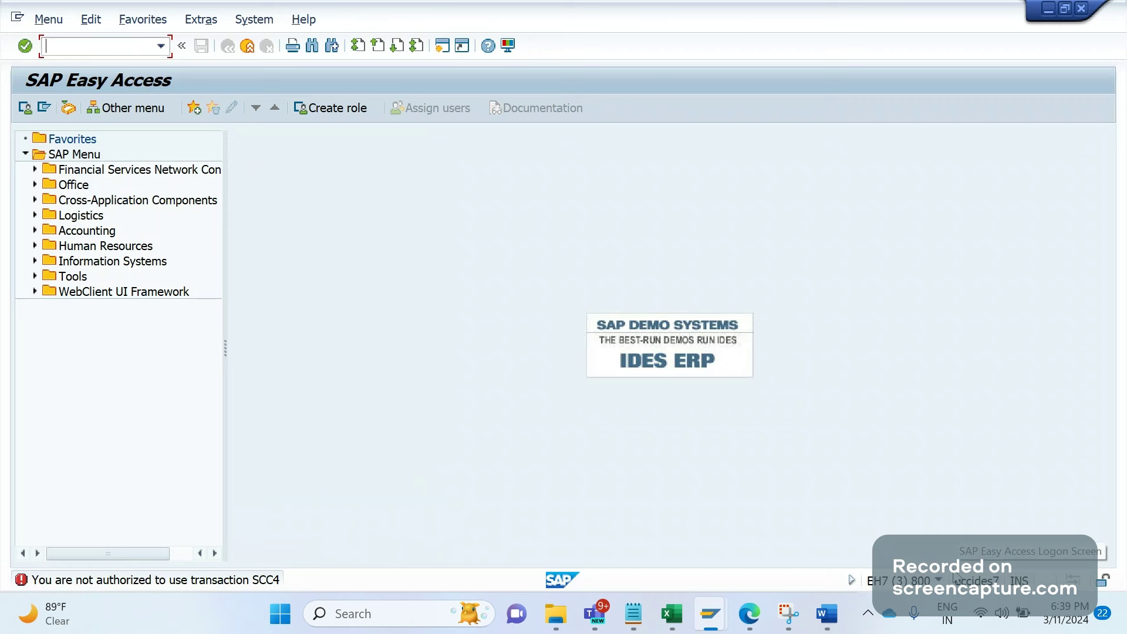
click(876, 584)
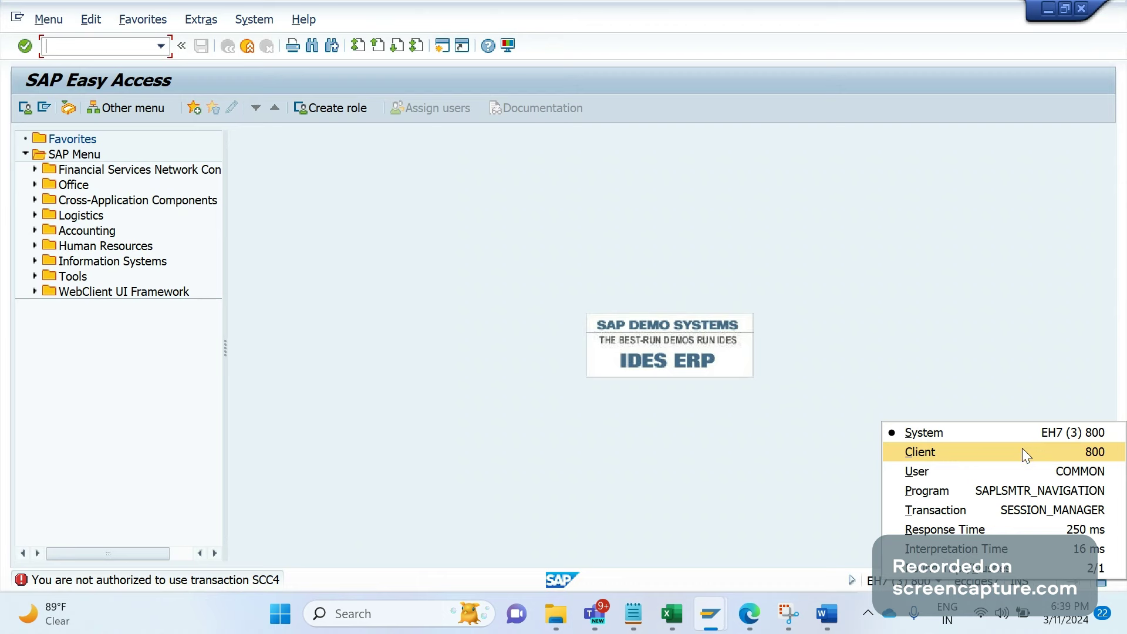
Step: Switch to Excel and mark both Sender and Receiver with X for the logical system assignment in row 8
key(alt+Tab)
click(286, 334)
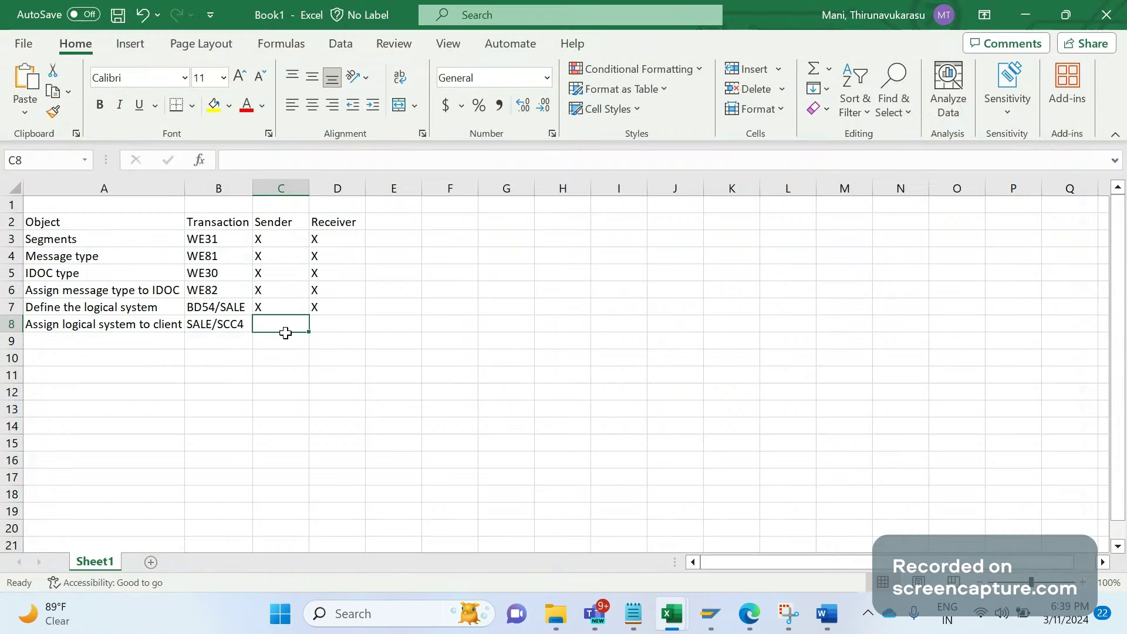
text(X)
key(Tab)
text(X)
click(294, 381)
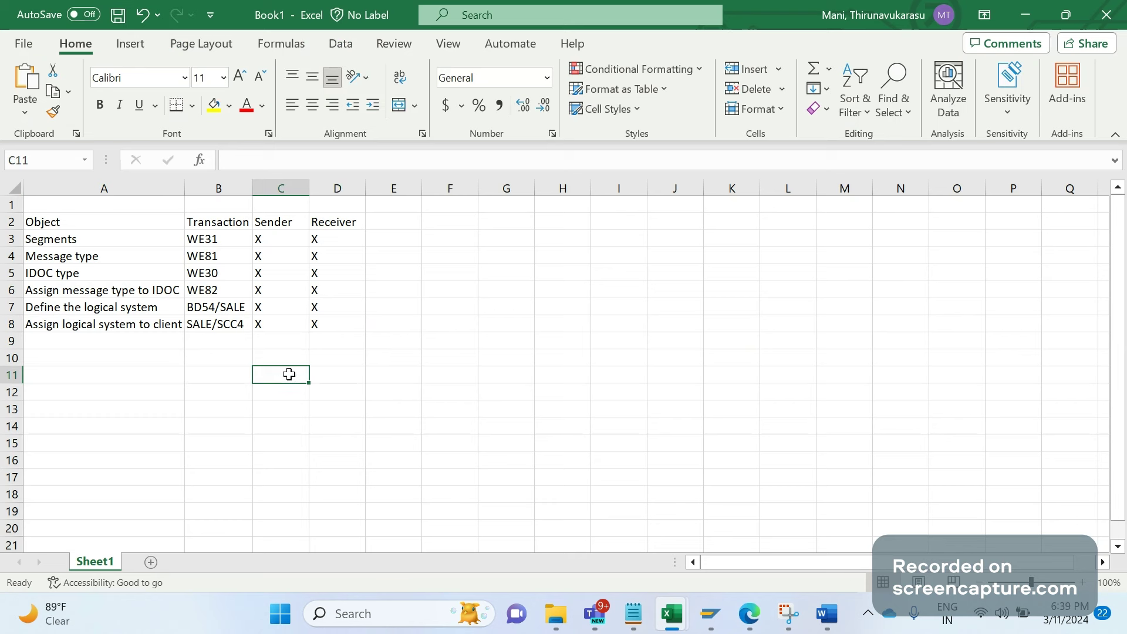
Step: Replace the row 7 marks with example logical systems: SEND100 under Sender and REC100 under Receiver
click(269, 306)
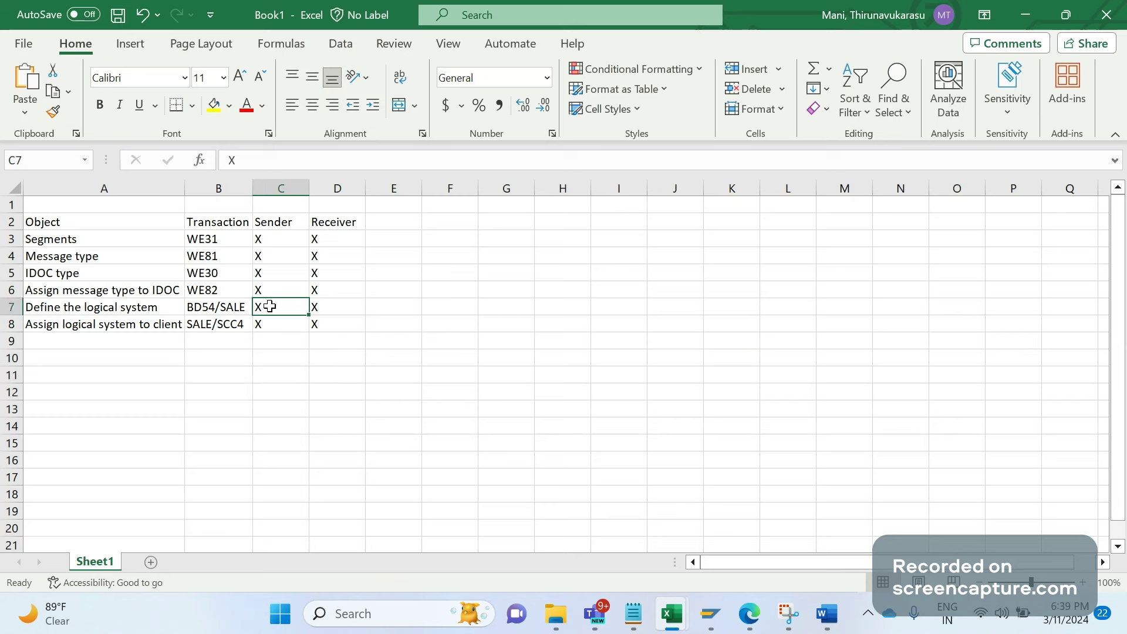
key(shift+Right)
click(296, 310)
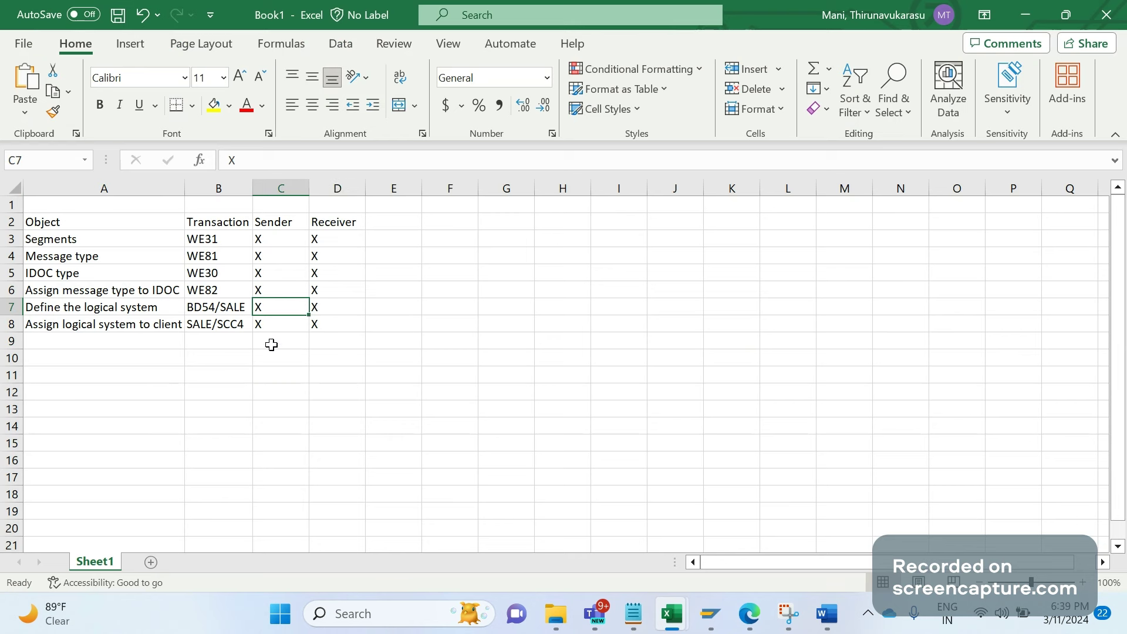
text(SEND)
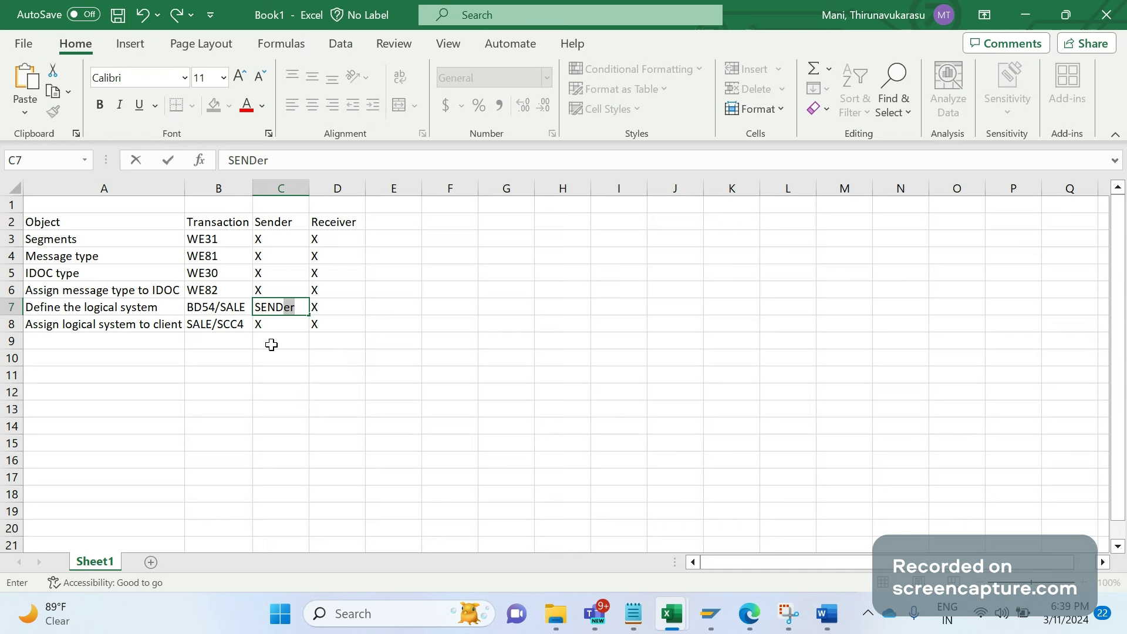
text(100)
key(Tab)
text(RE)
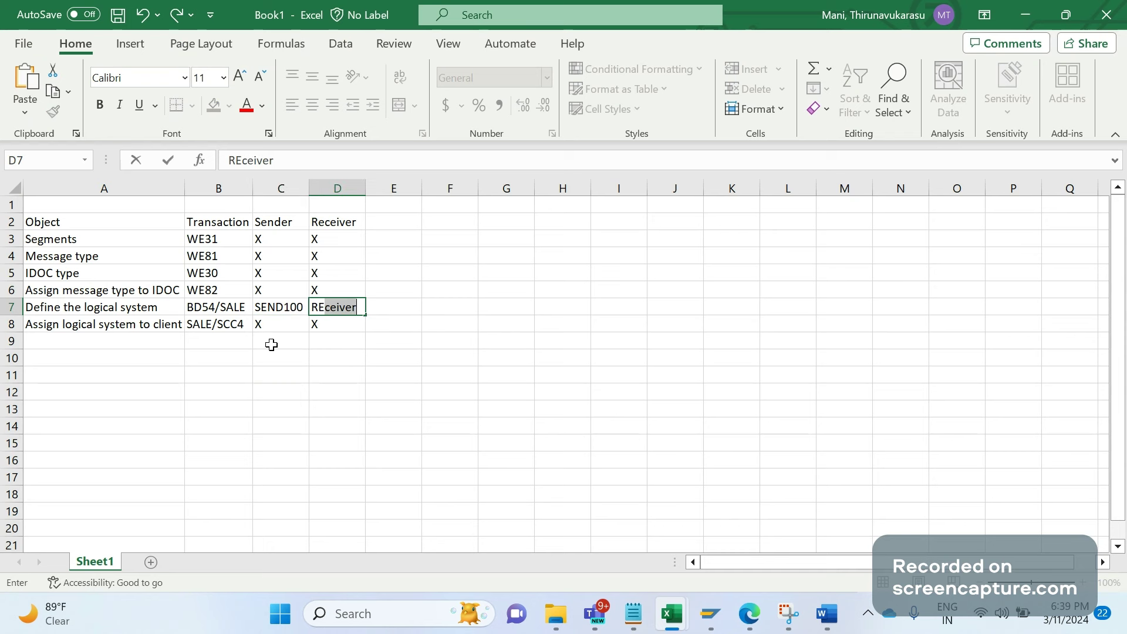
text(C100)
key(Return)
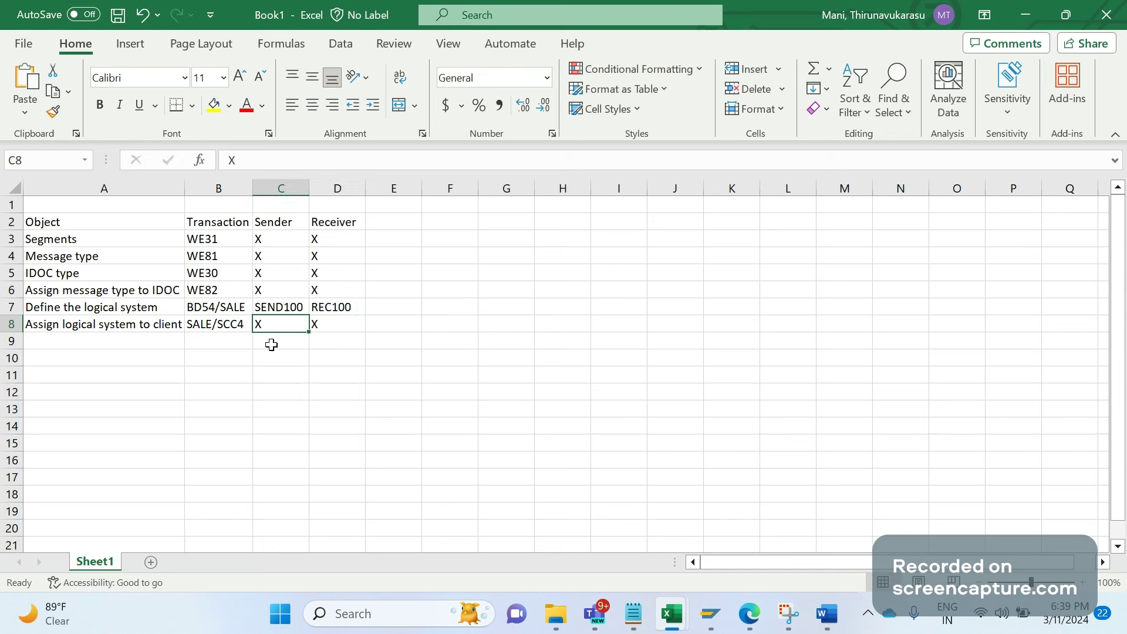
click(274, 303)
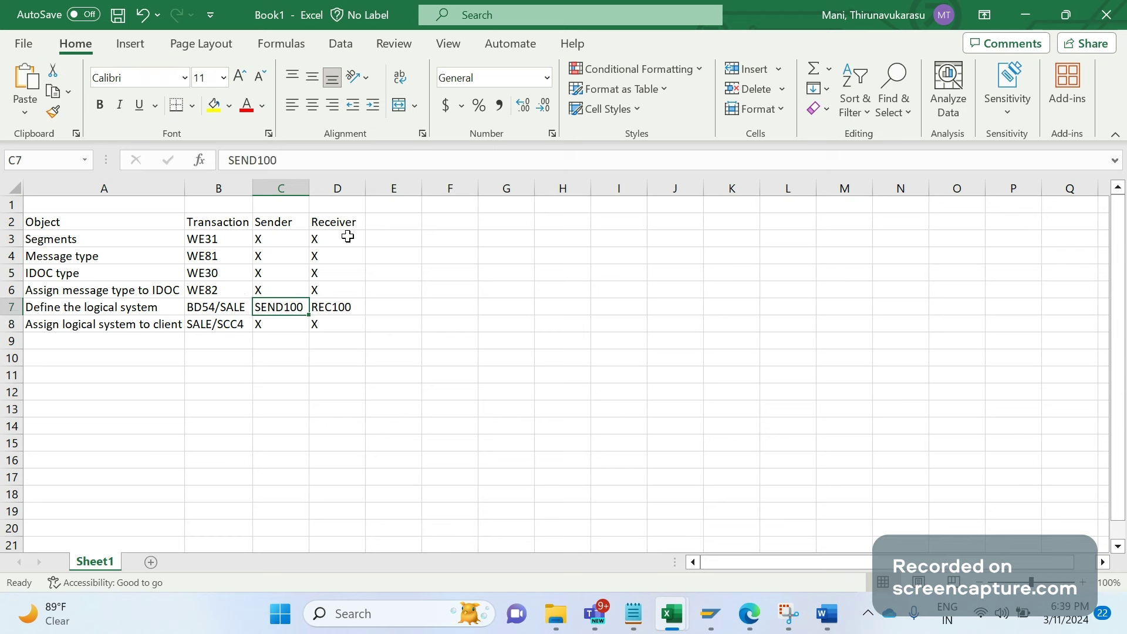
click(351, 306)
click(267, 327)
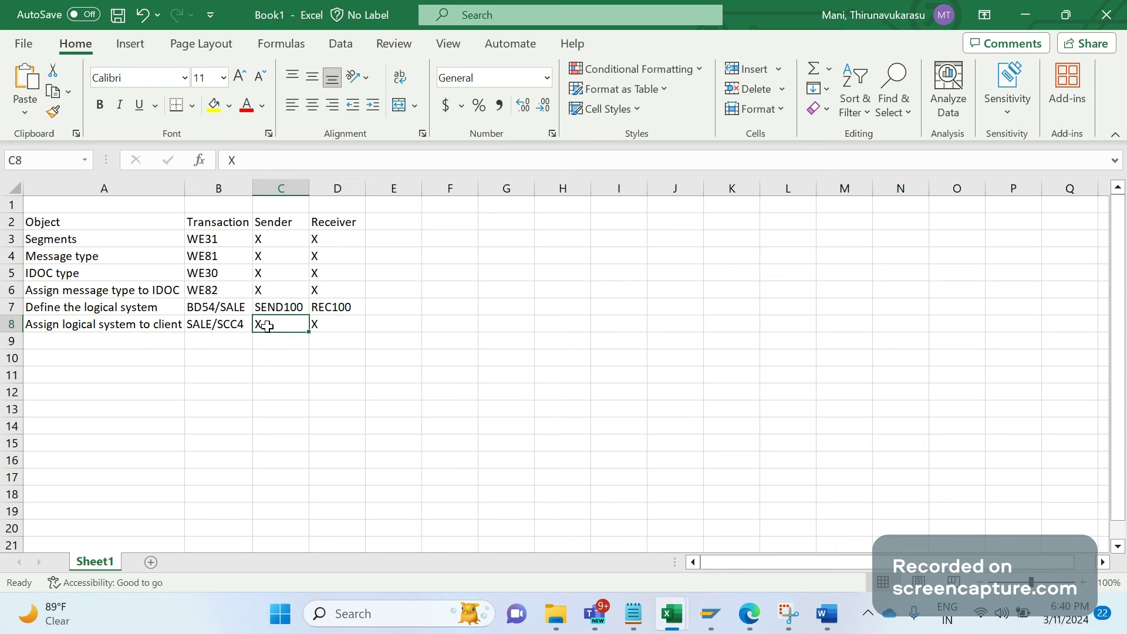
Step: Replace the marks in row 8 with client number 100 under both Sender and Receiver
text(100)
key(Tab)
text(100)
key(Return)
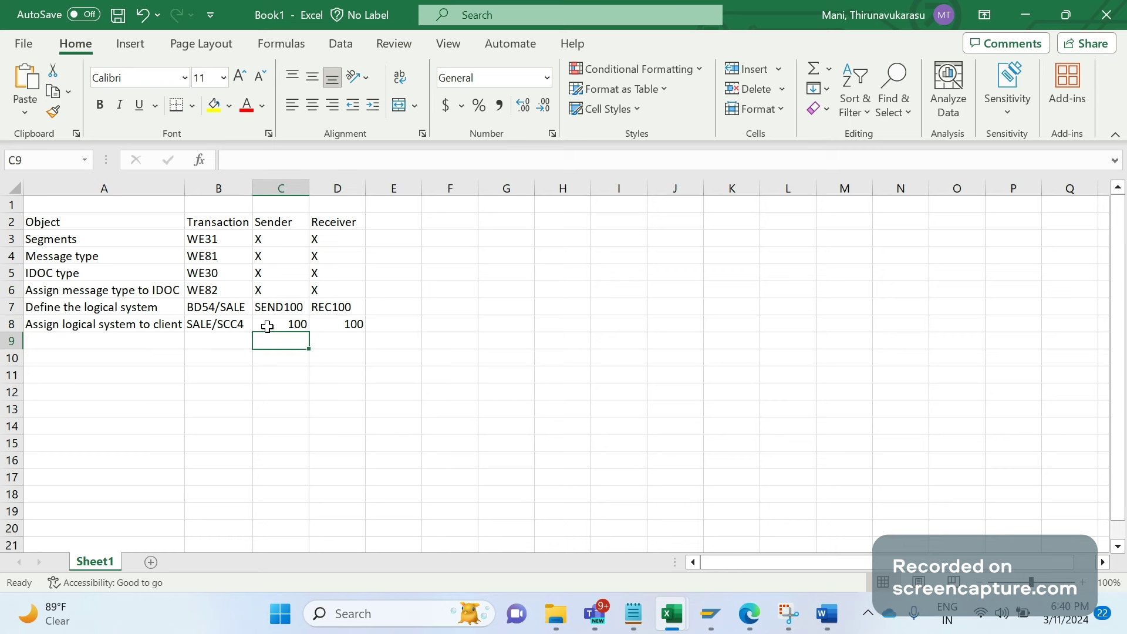
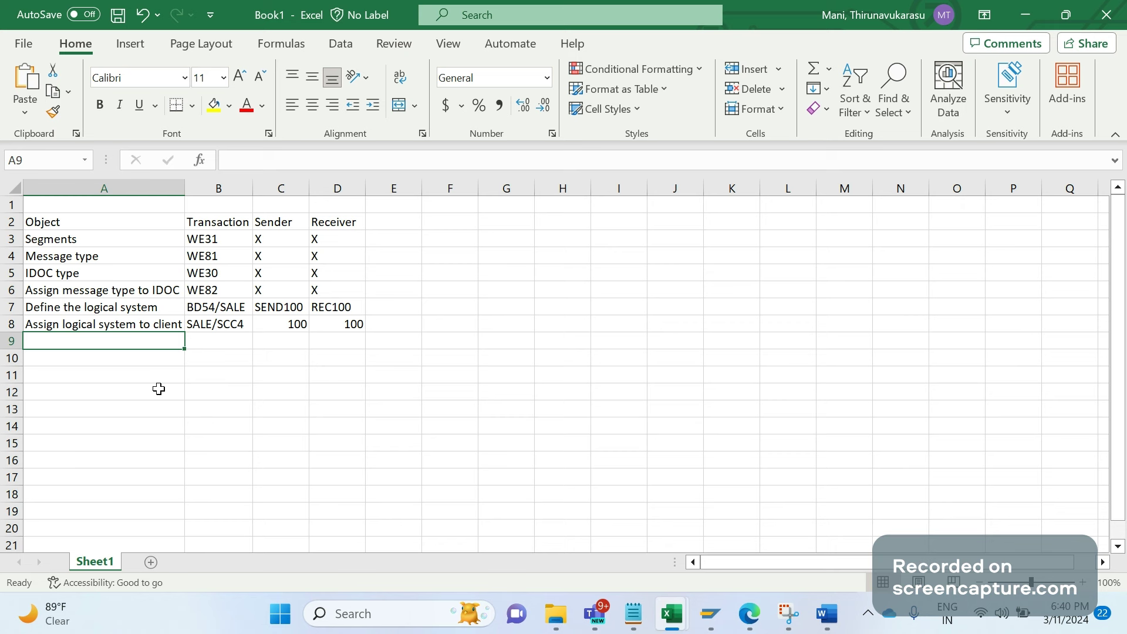
Step: Add RFC Destination in row 9 with transaction SM59 and mark only Sender with X
text(F)
text(R)
key(BackSpace)
key(BackSpace)
text(RFC Destination)
key(Tab)
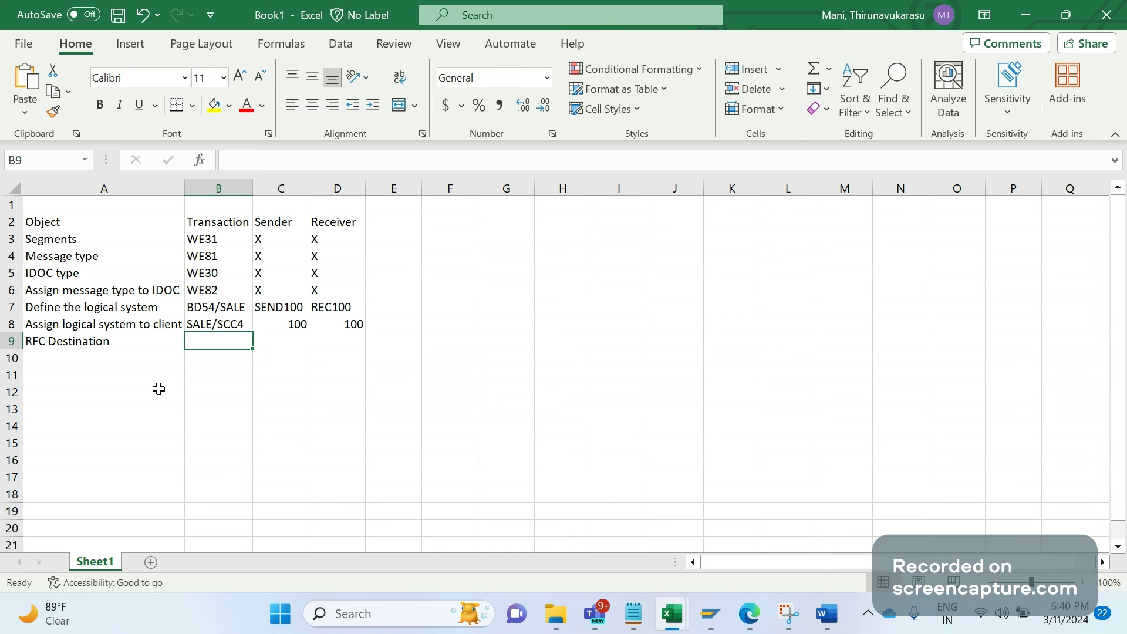
text(SM5)
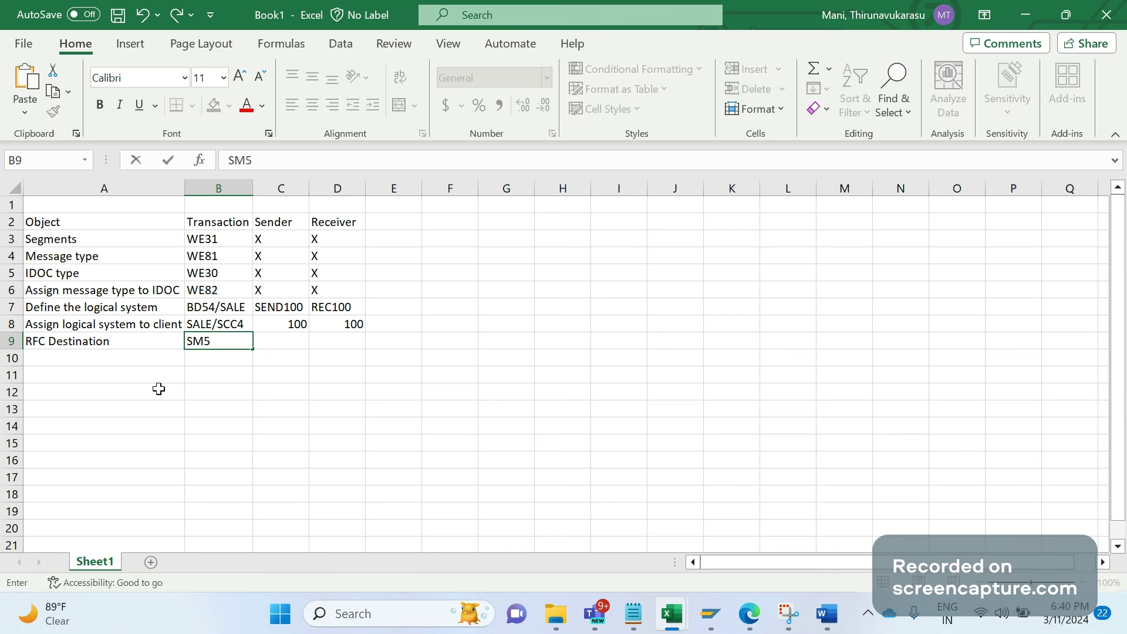
text(9)
key(Tab)
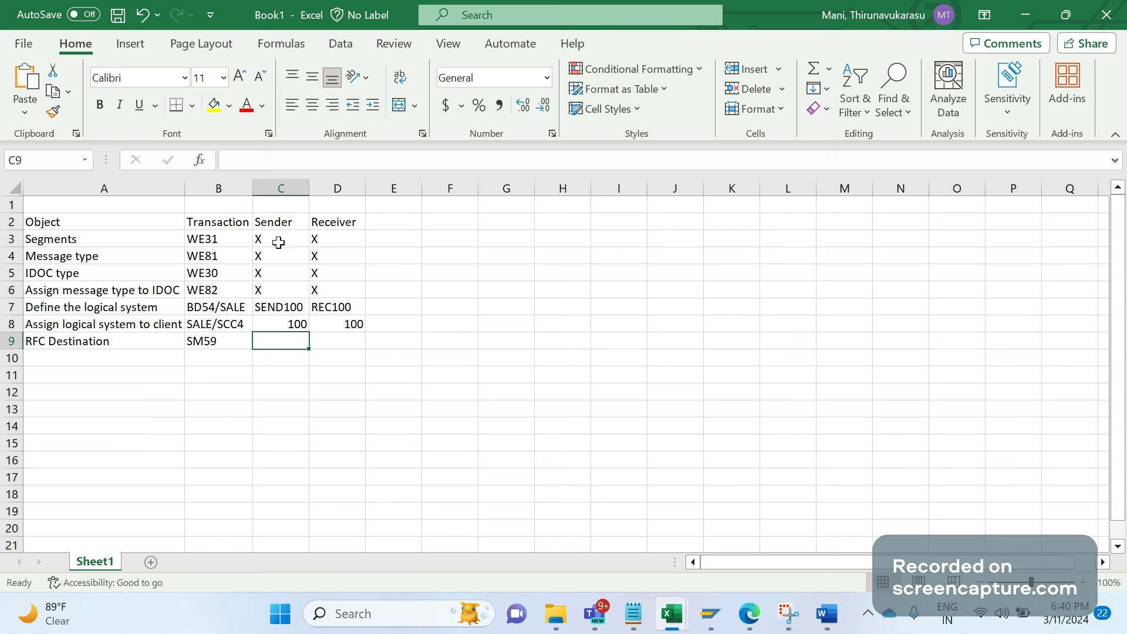
text(X)
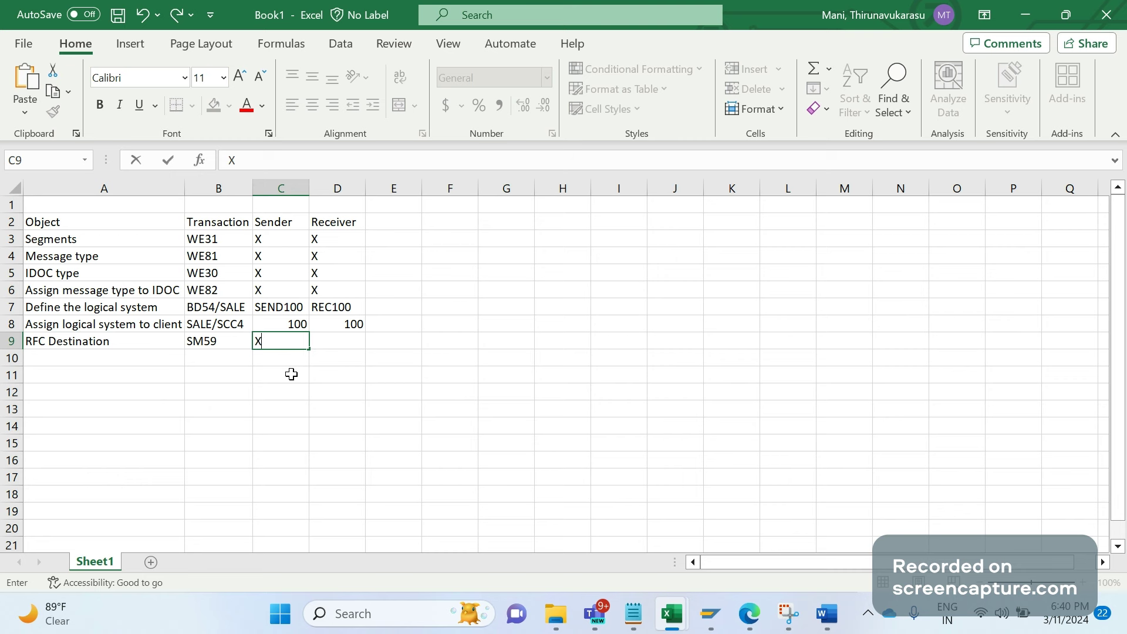
key(Tab)
drag(334, 228, 332, 349)
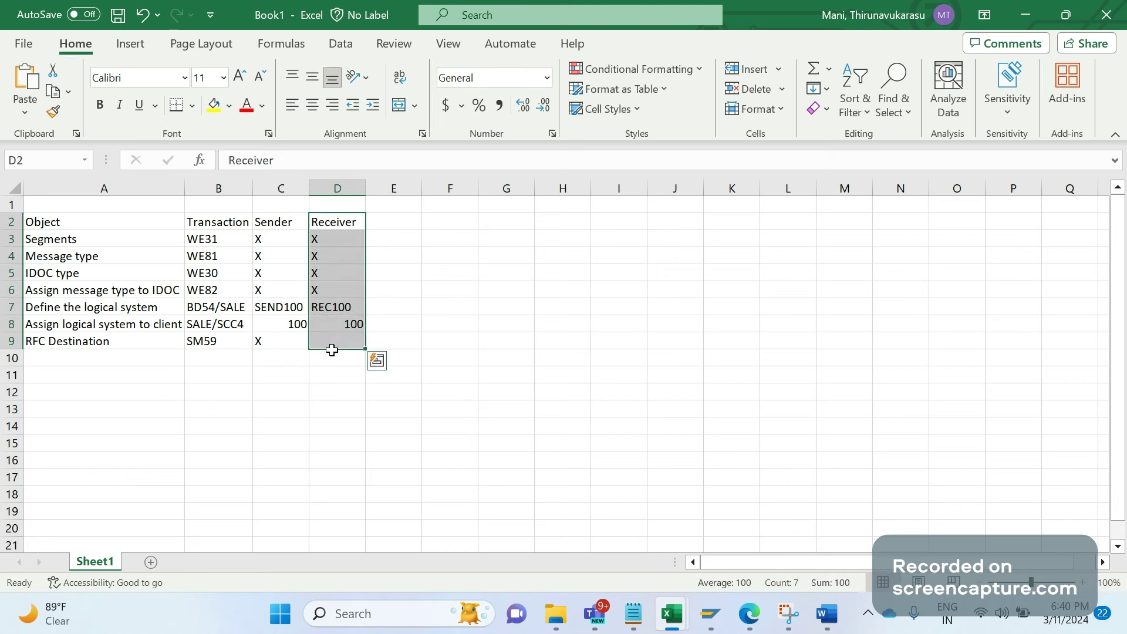
click(298, 374)
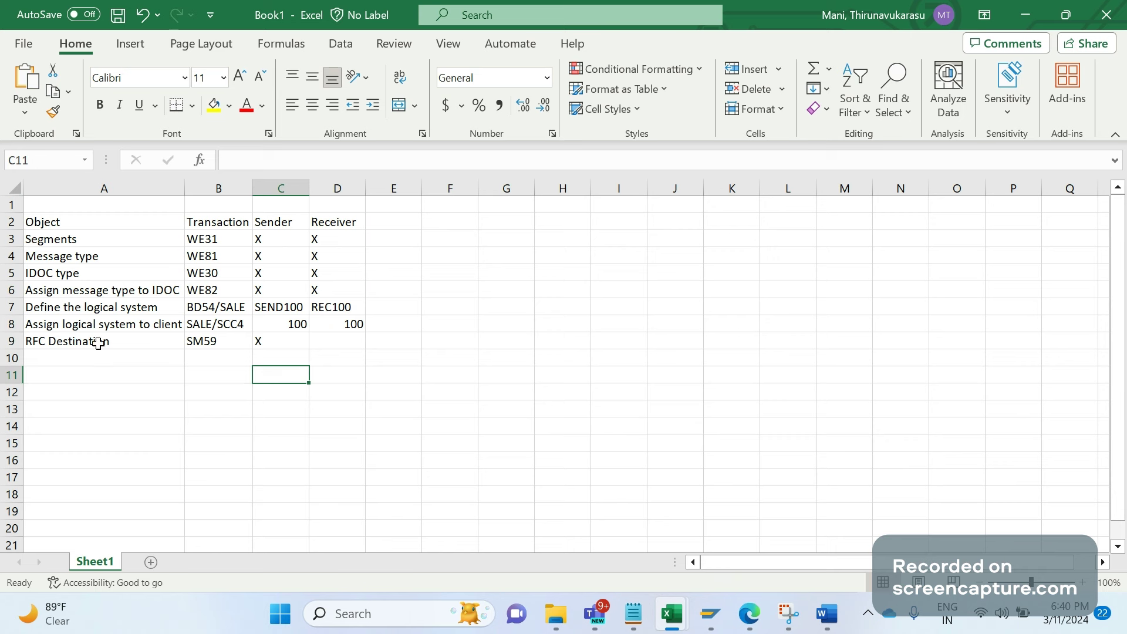
click(98, 343)
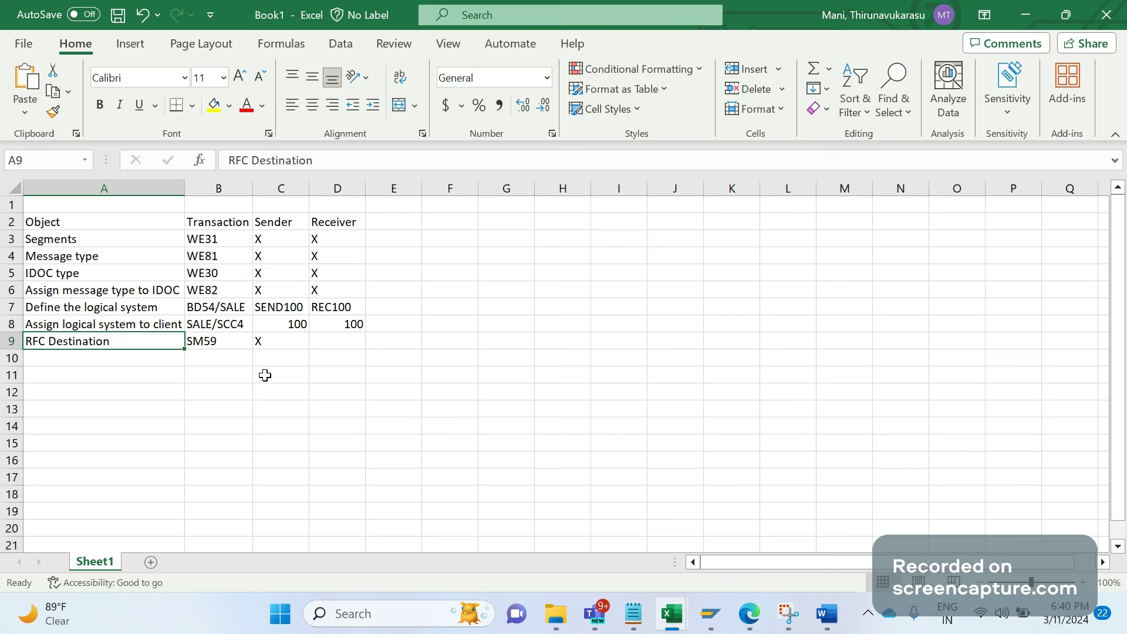
click(208, 351)
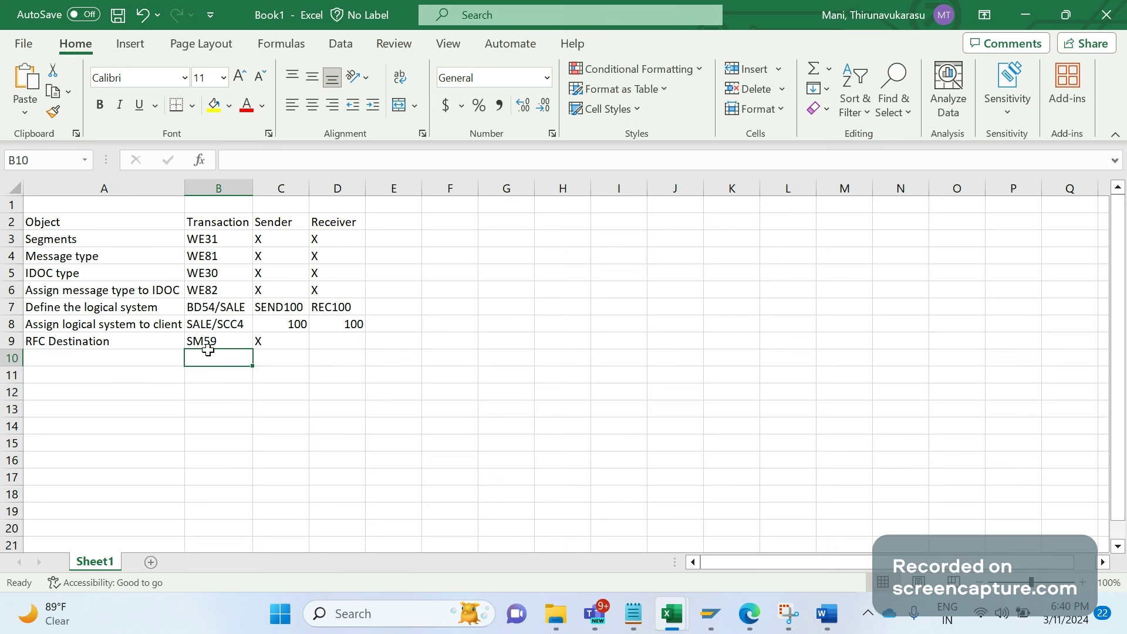
click(270, 349)
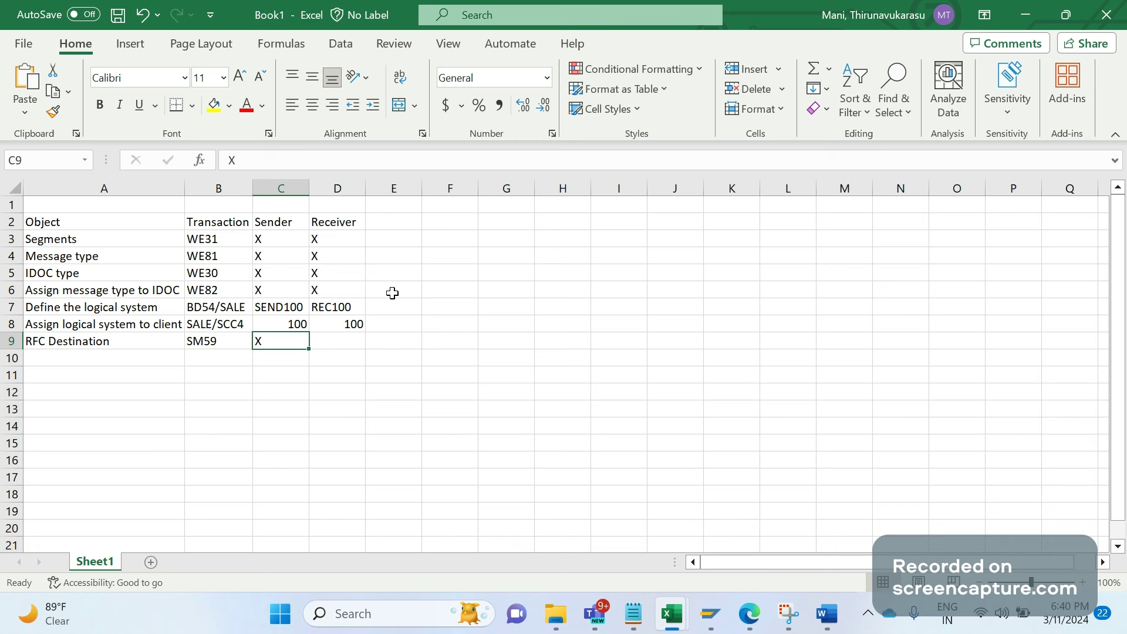
Step: Add Port creation in row 10 with transaction WE21
click(114, 358)
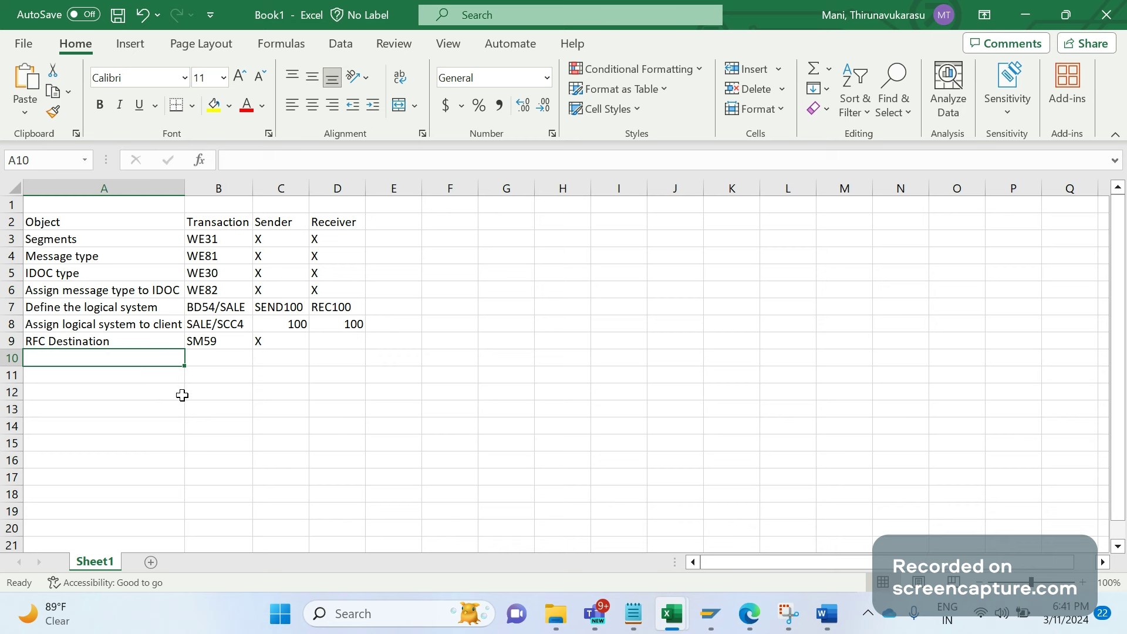
text(Port)
text( cere)
key(BackSpace)
key(BackSpace)
key(BackSpace)
text(reaton)
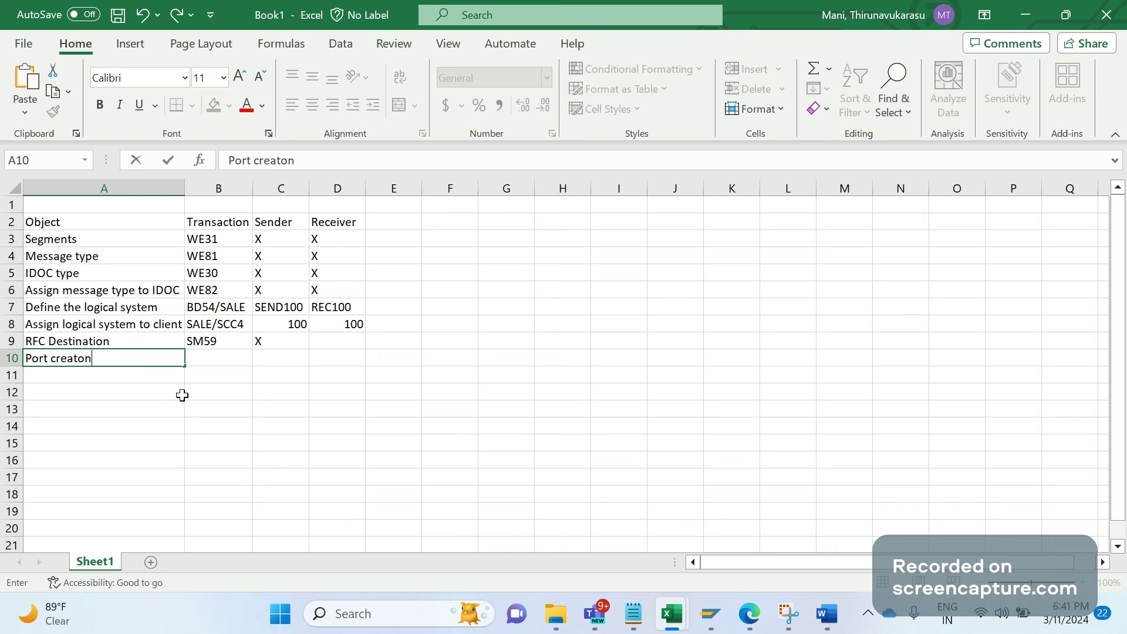
key(Tab)
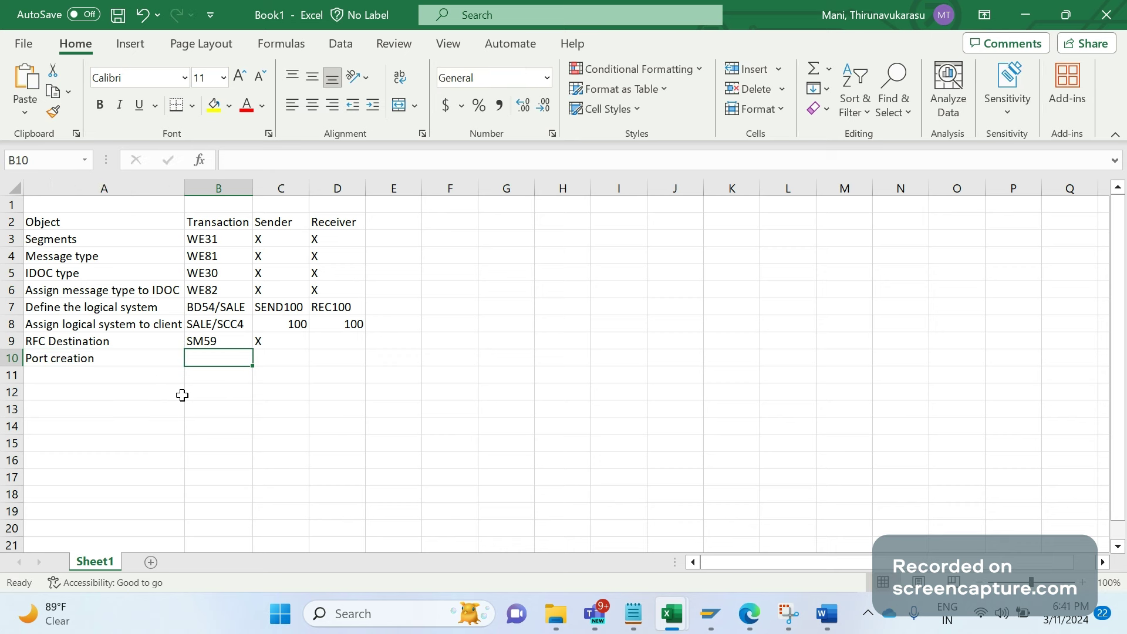
text(WE21)
key(Tab)
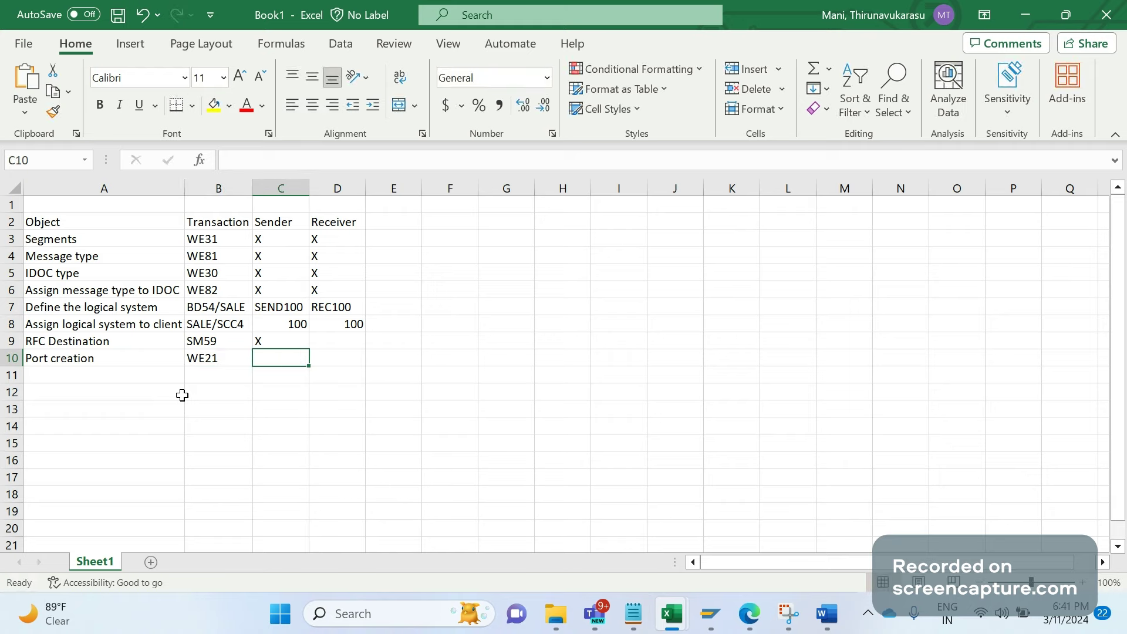
Step: Switch to SAP, open transaction WE21 and expand the Transactional RFC ports
key(alt+Tab)
text(WE21)
key(Return)
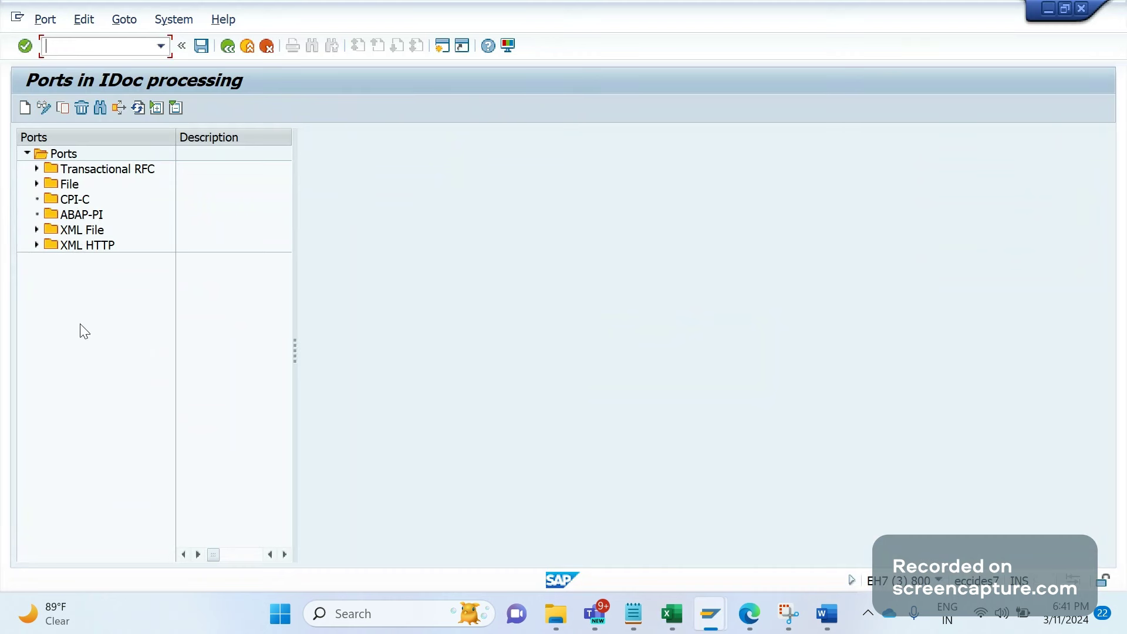
click(36, 168)
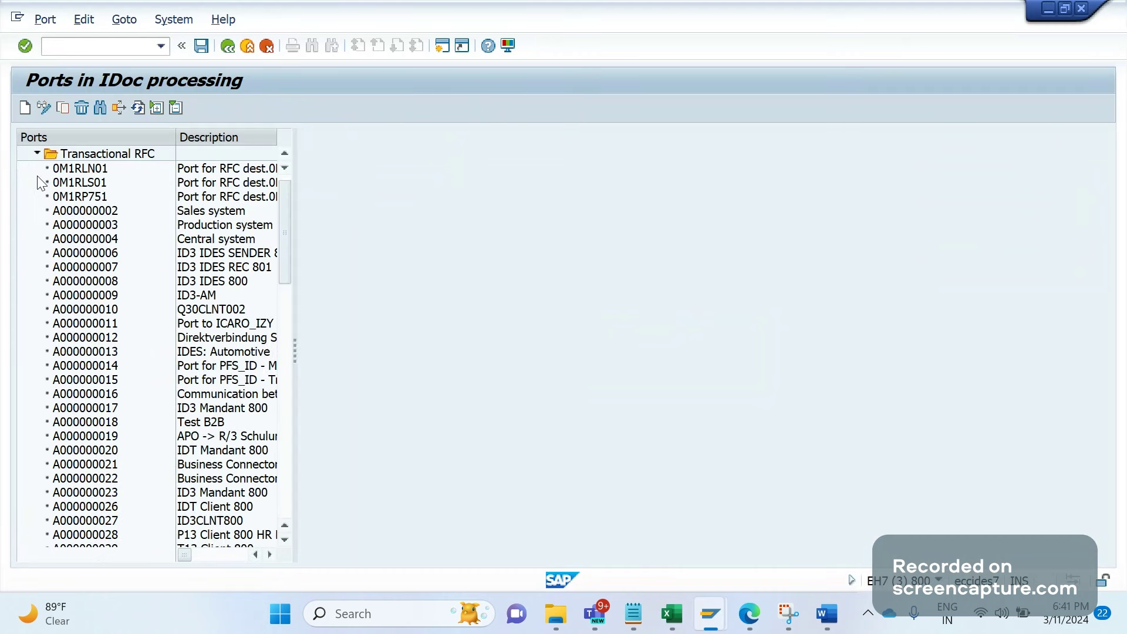
Step: Switch to Excel and extend the label in cell A10 to Port creation (TRFC)
key(alt+Tab)
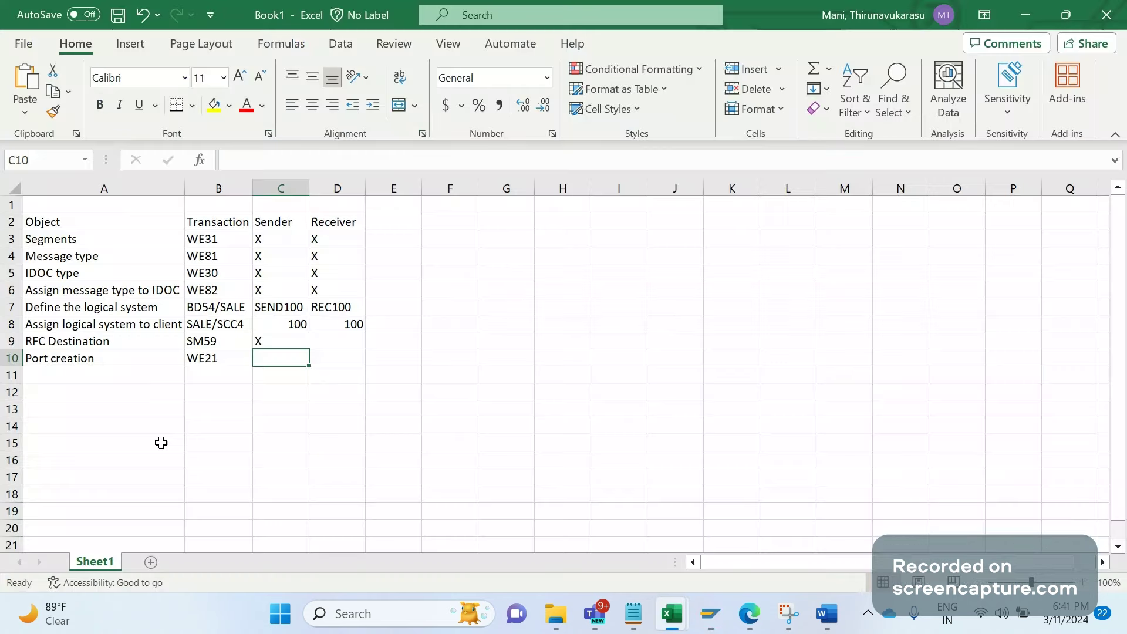
click(93, 357)
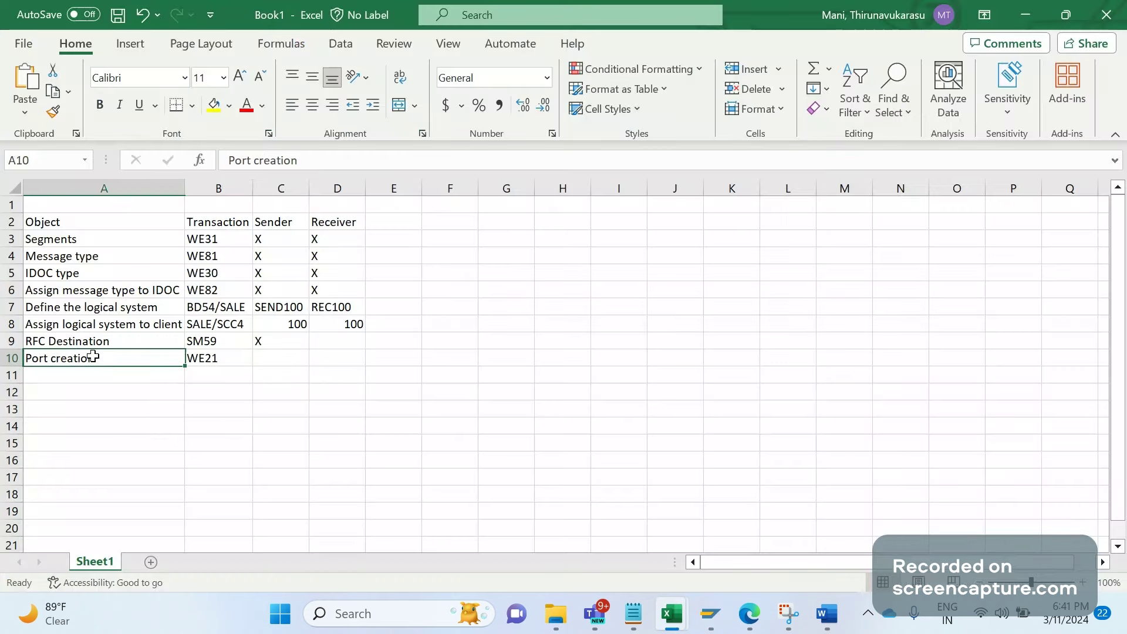
click(325, 165)
text((TRFC))
key(Tab)
key(Tab)
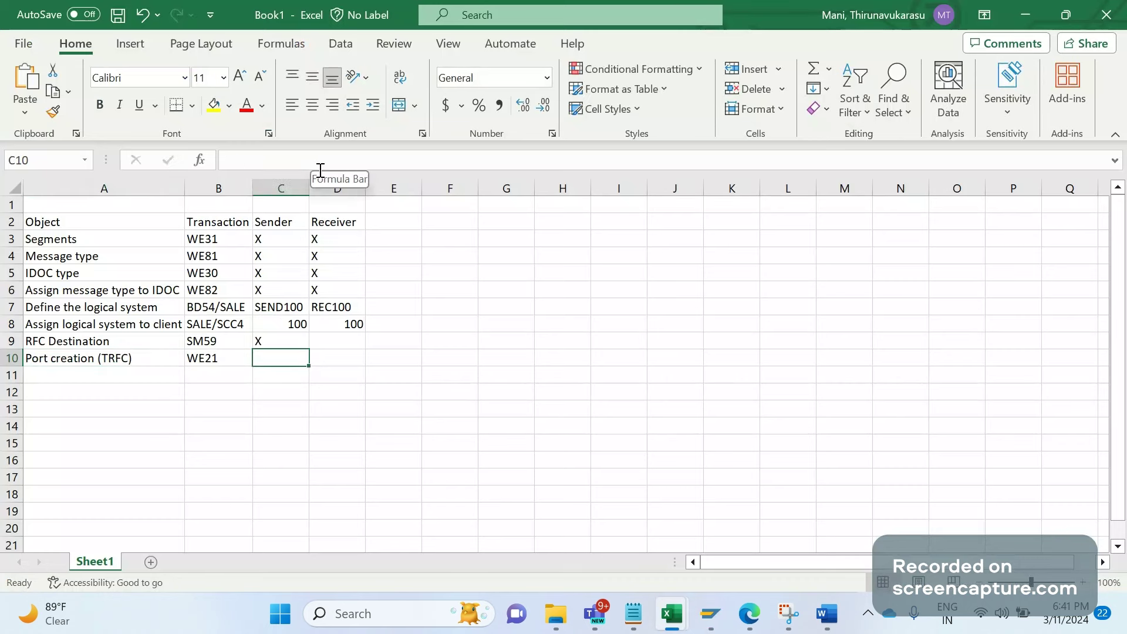
Step: Check the transactional RFC port names in SAP, return to Excel and enter A102011 as the Sender port in row 10
key(alt+Tab)
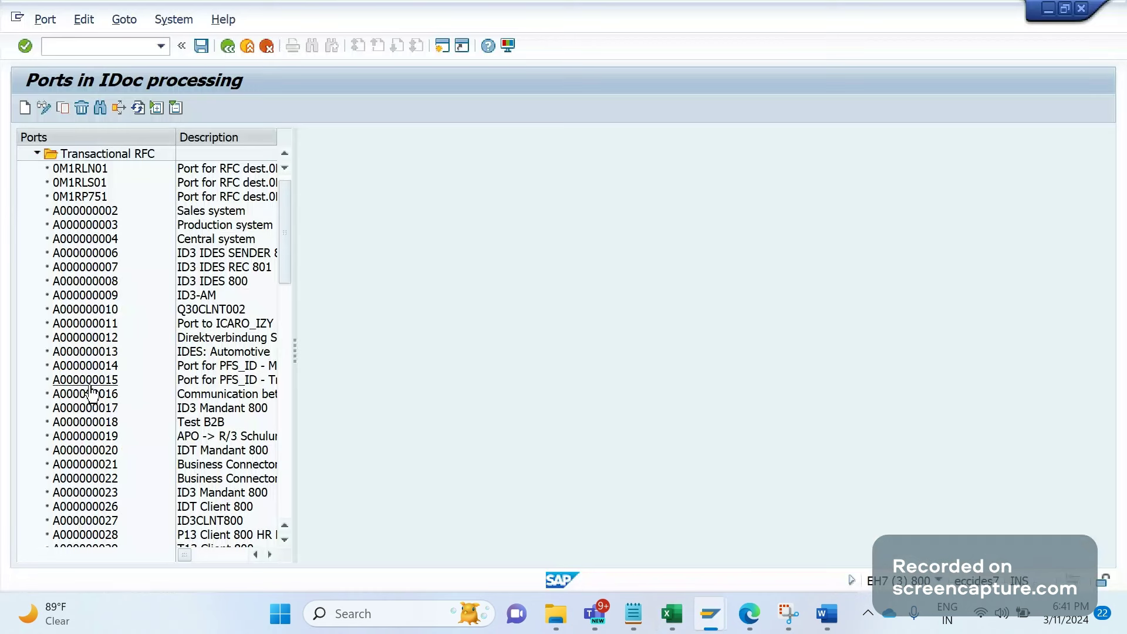
scroll(91, 392, down, 5)
scroll(105, 416, down, 3)
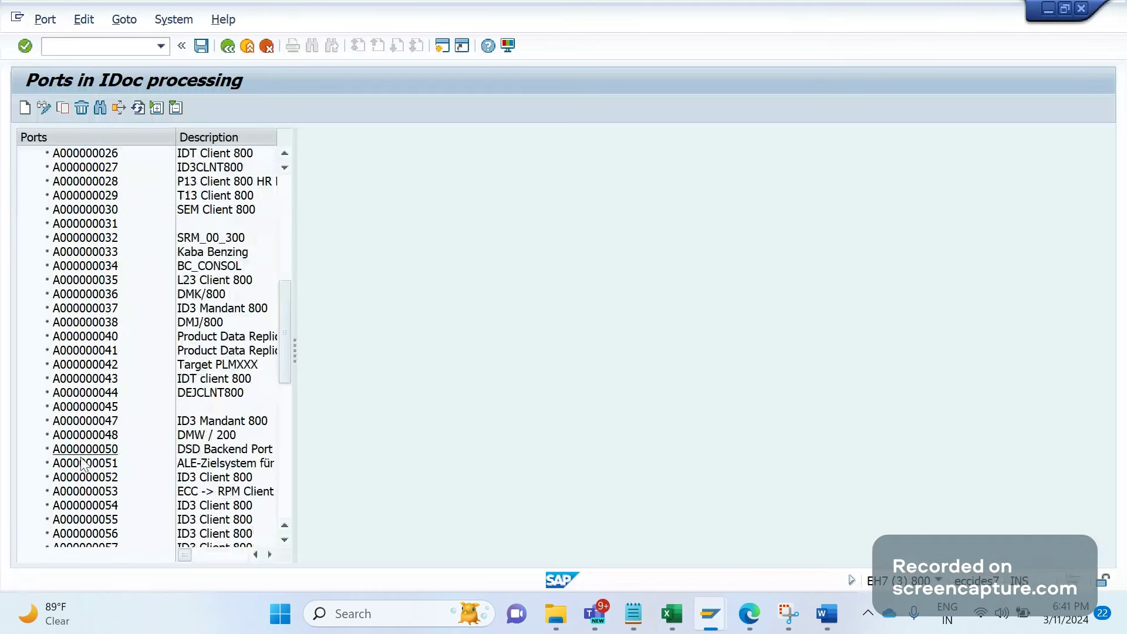
key(alt+Tab)
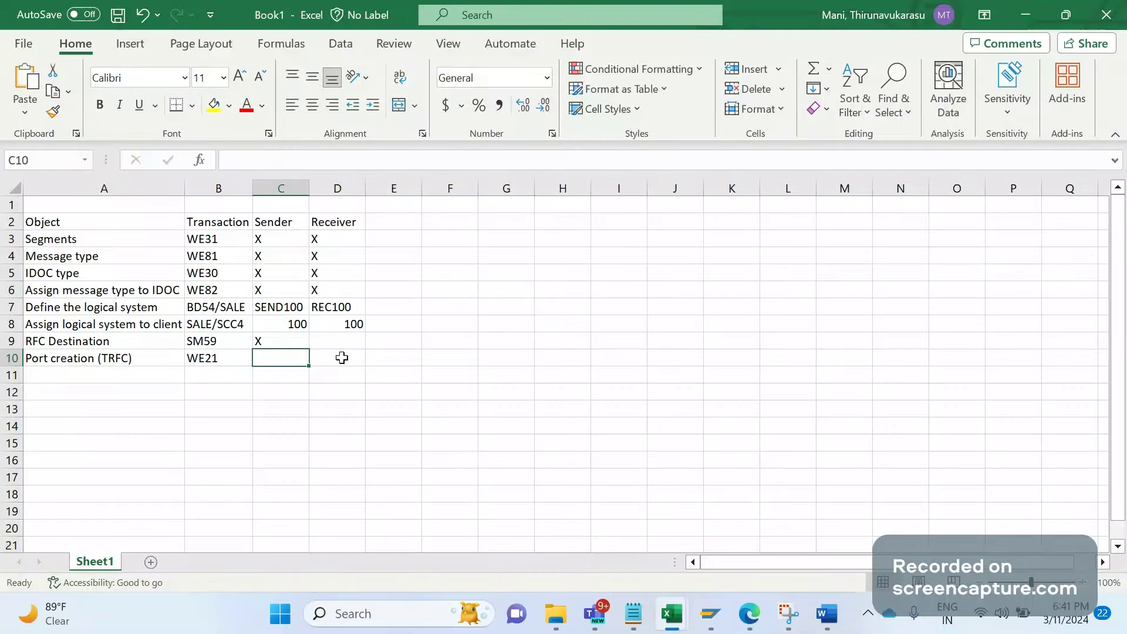
text(A102011)
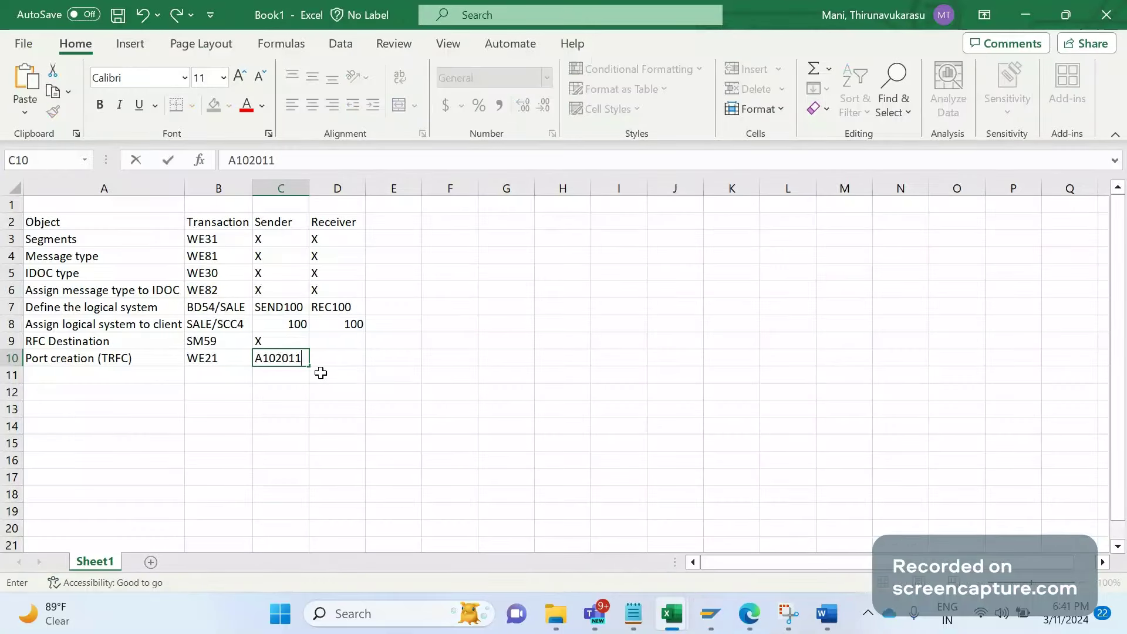
key(Tab)
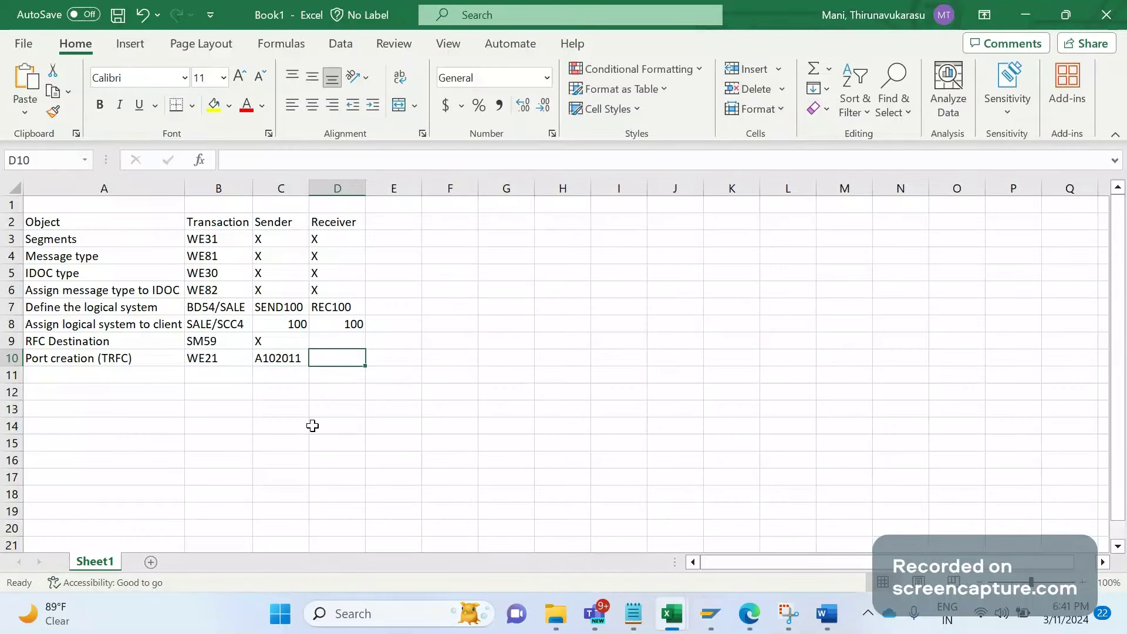
Step: Add Distribution model in row 11 with transaction BD64
click(94, 375)
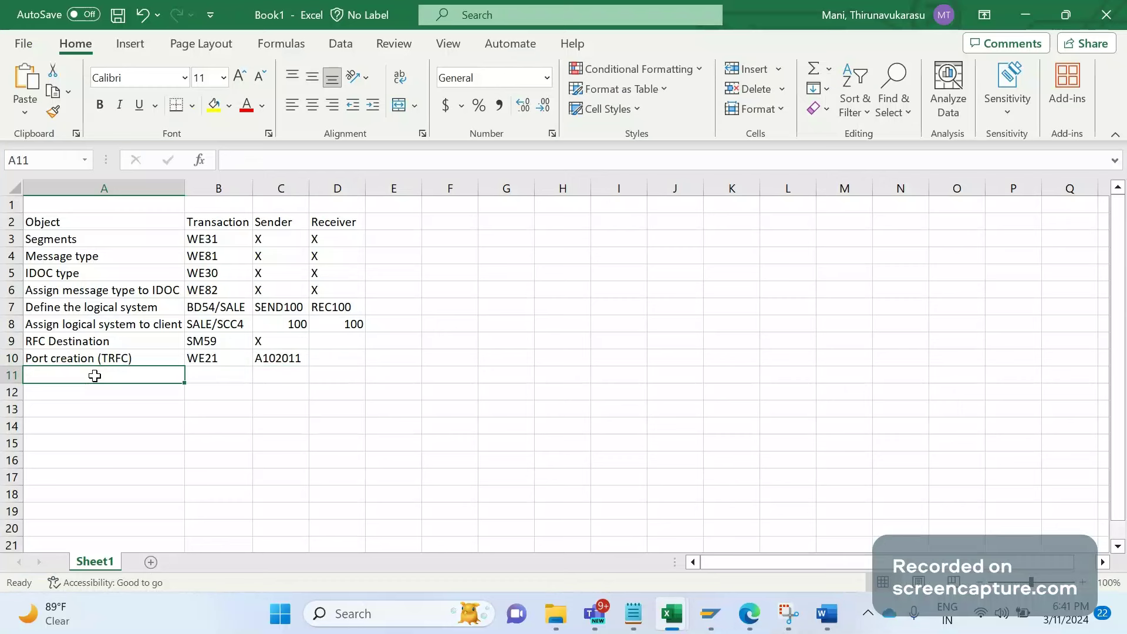
text(Distributon)
key(BackSpace)
key(BackSpace)
key(BackSpace)
text(on model)
key(Tab)
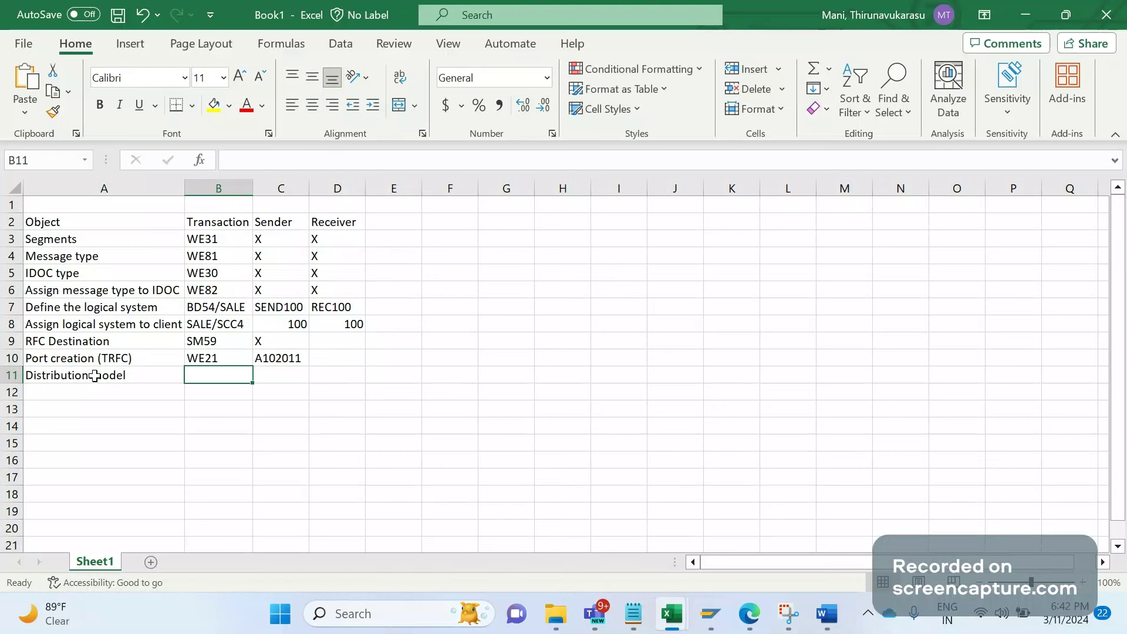
text(BD6)
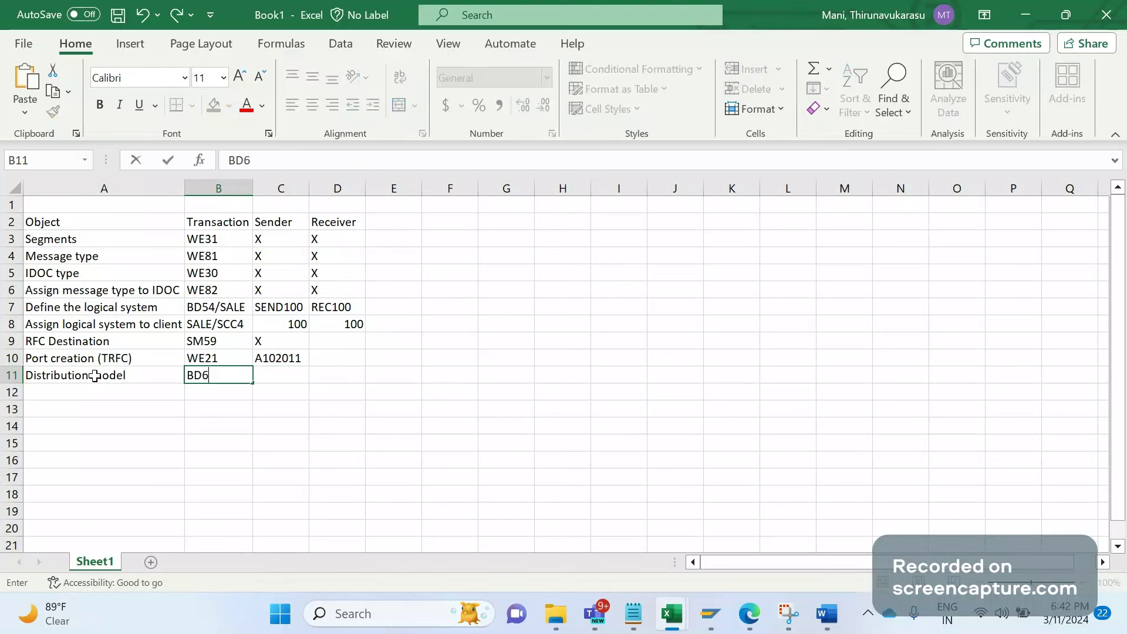
text(4)
key(Tab)
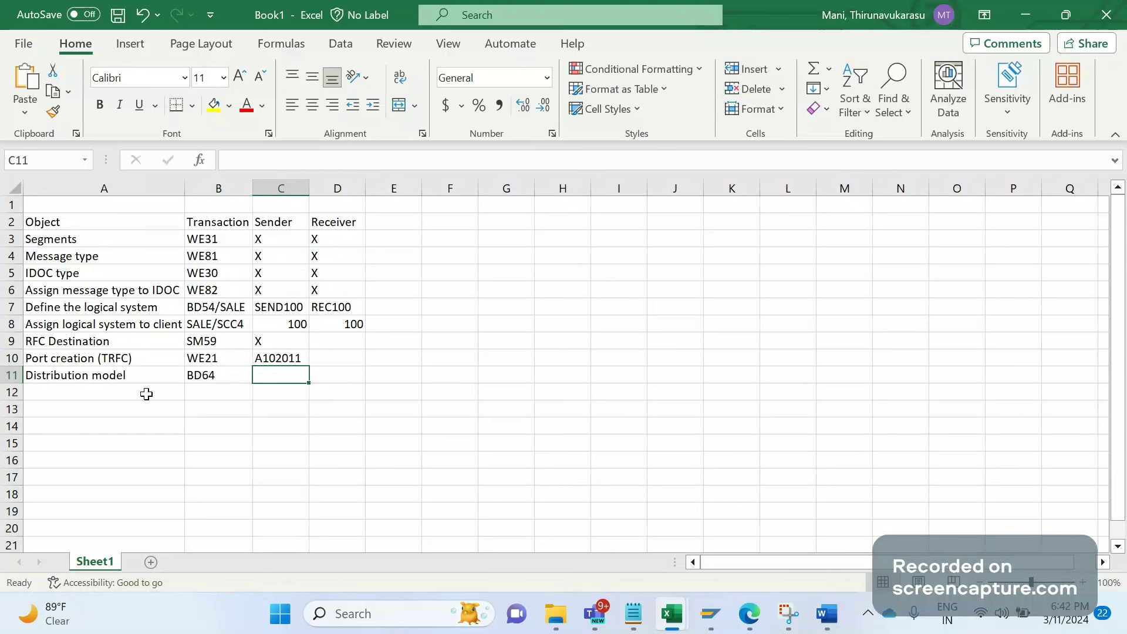
Step: Extend the row 11 transaction to BD64/SALE and mark Sender with X
key(Left)
click(262, 160)
text(/SALE)
key(Tab)
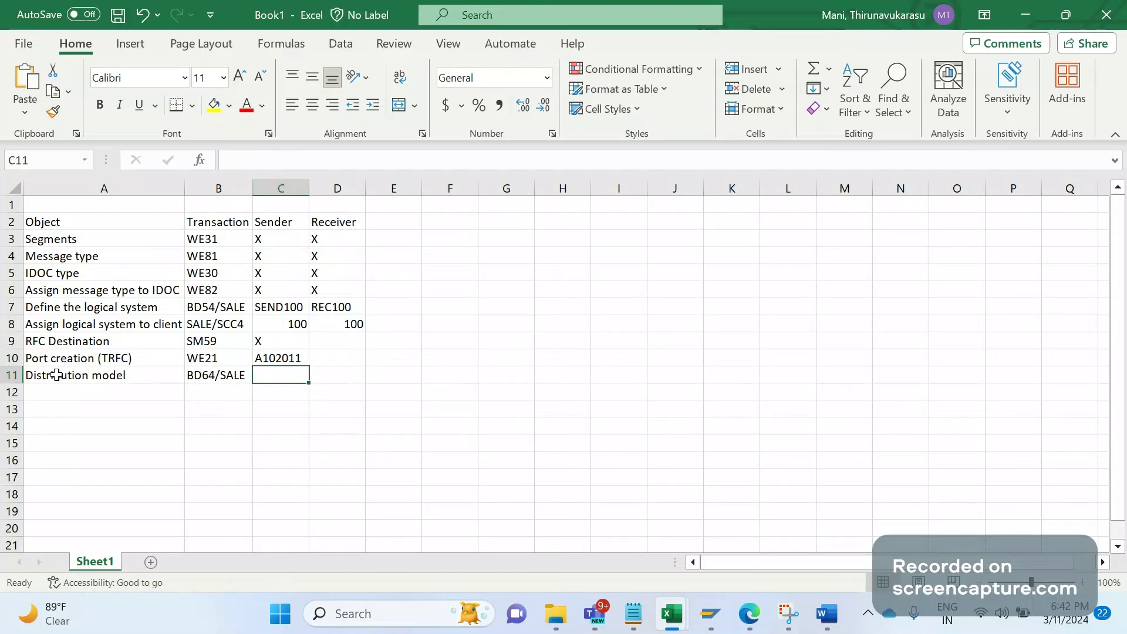
text(X)
key(Tab)
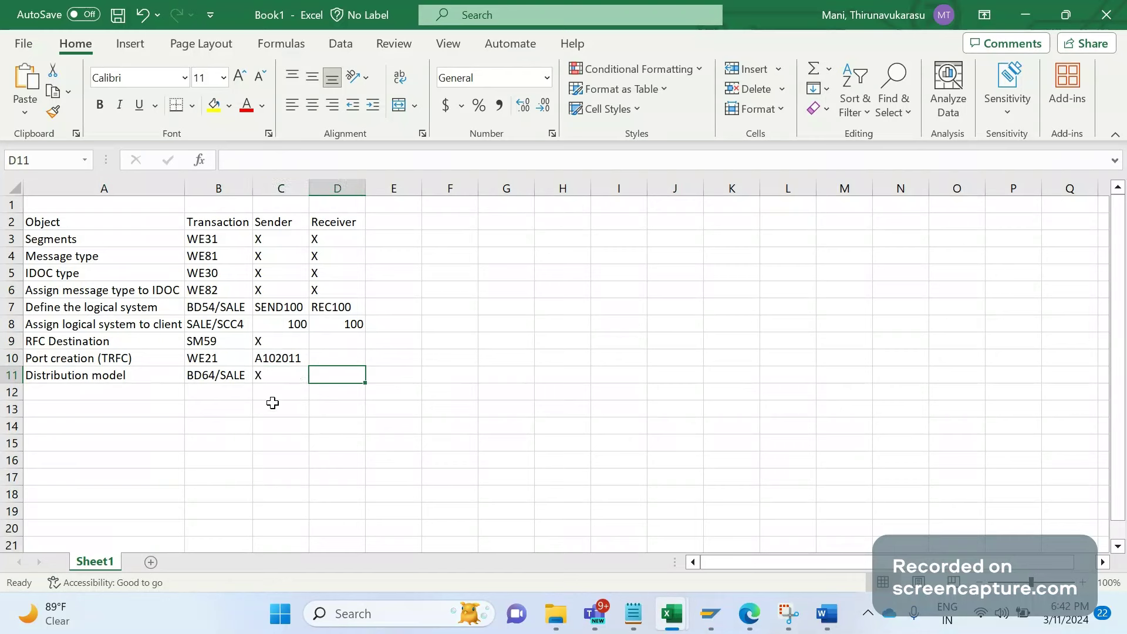
key(shift+Tab)
drag(264, 238, 320, 292)
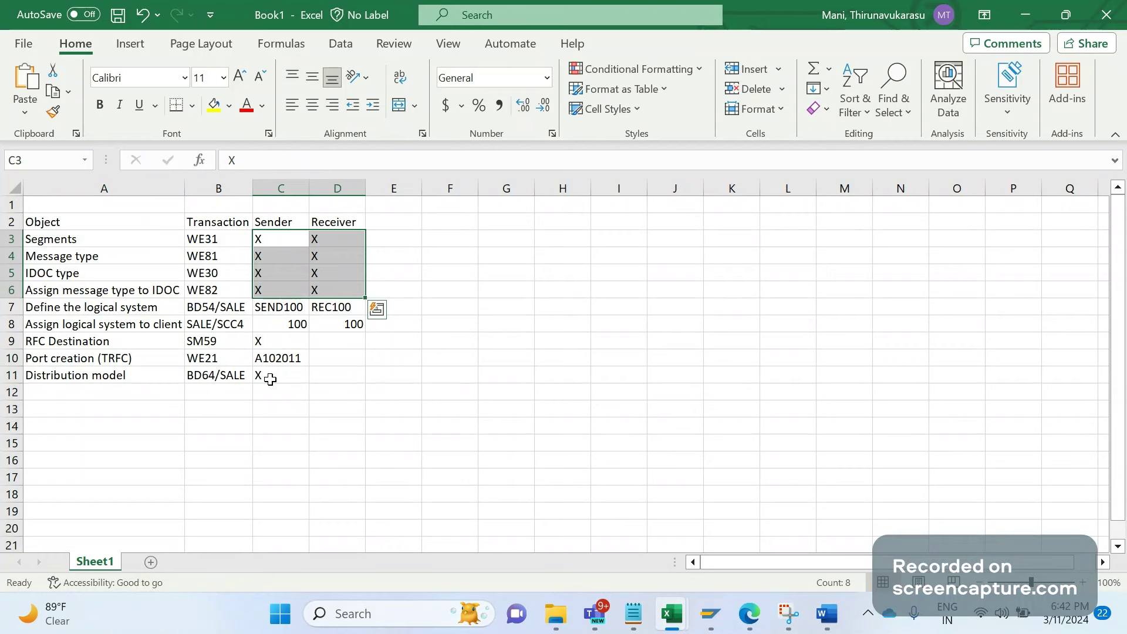
click(286, 311)
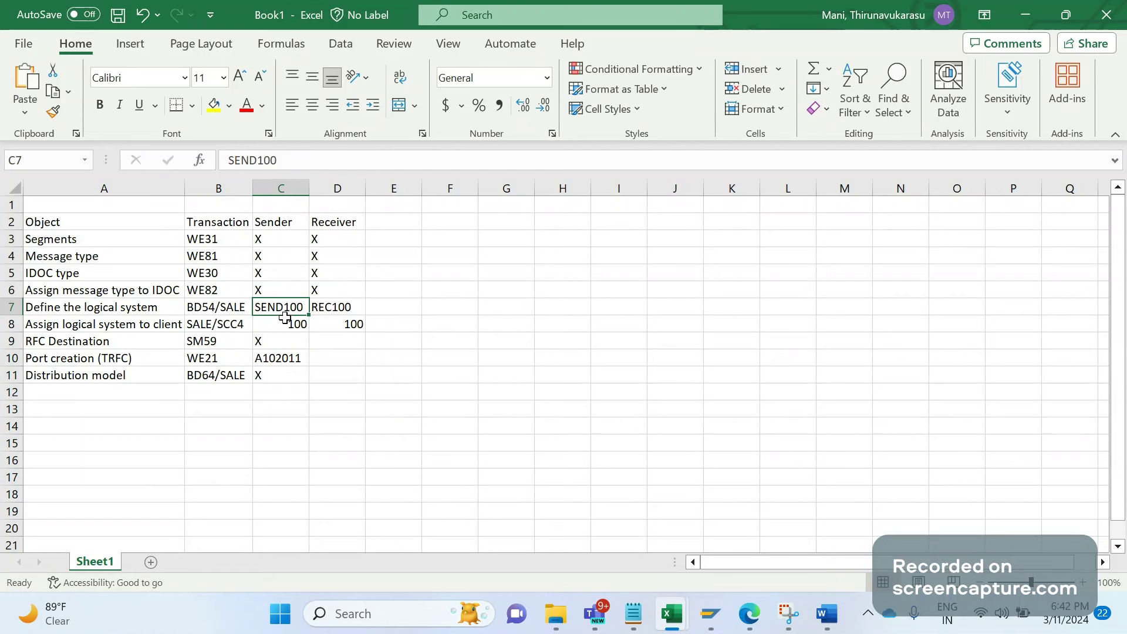
Step: Add Partner profile in row 12 with transaction WE20
click(103, 394)
click(104, 401)
click(218, 390)
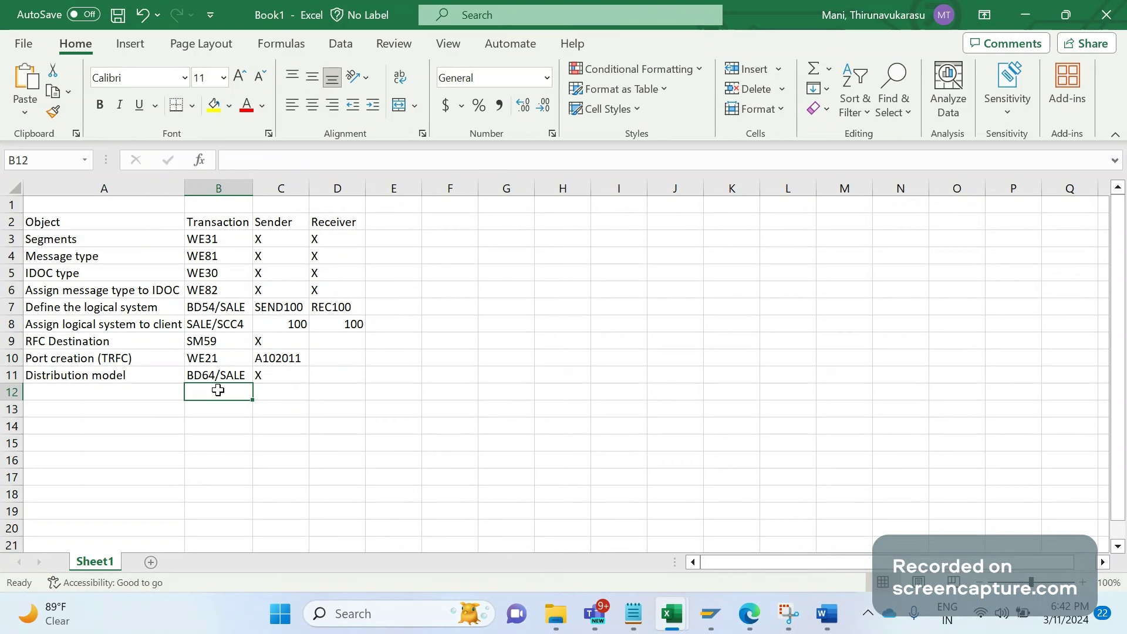
text(WE20)
key(Left)
text(pa)
key(BackSpace)
key(BackSpace)
text(Partner ro)
key(BackSpace)
key(BackSpace)
text(profile)
click(214, 395)
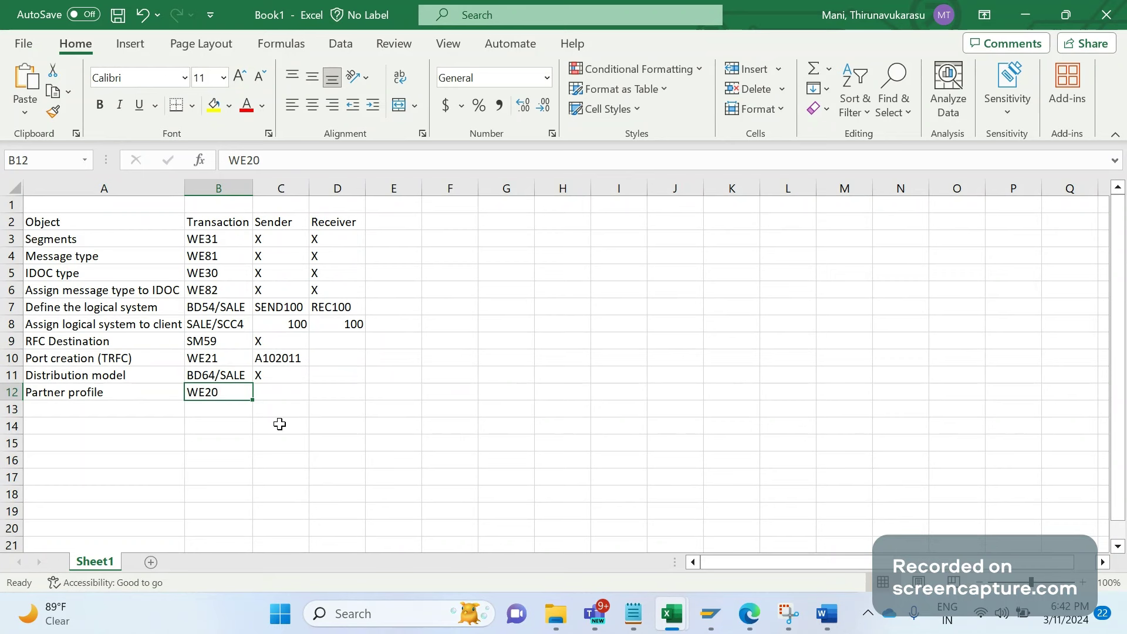
Step: Mark both Sender and Receiver with X for Partner profile in row 12
click(269, 393)
text(X)
key(Tab)
text(X)
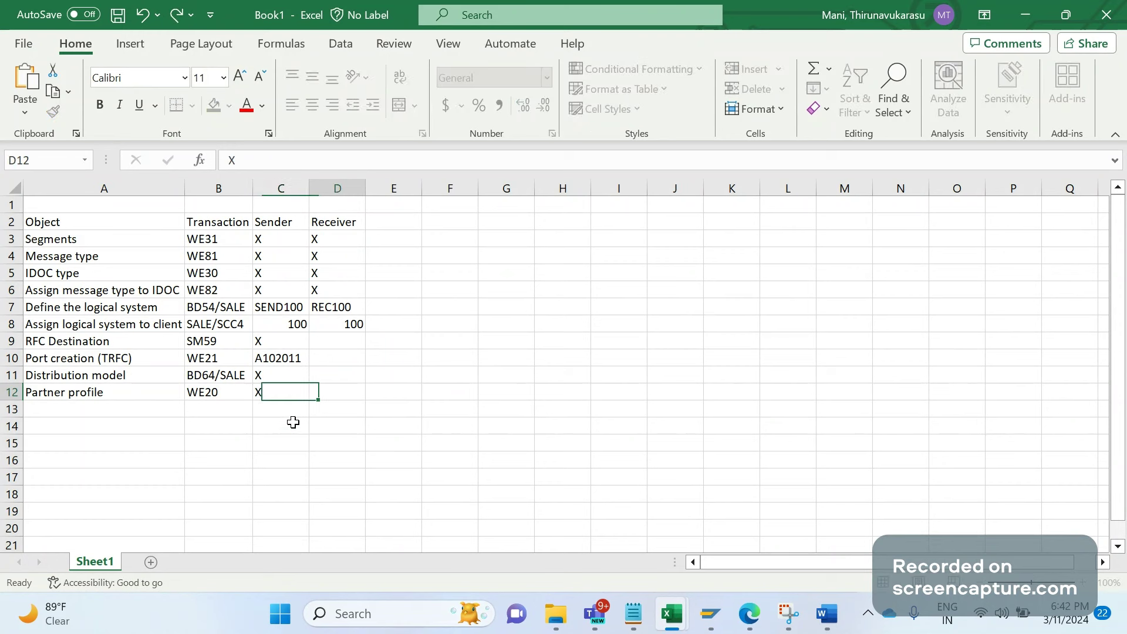
click(184, 420)
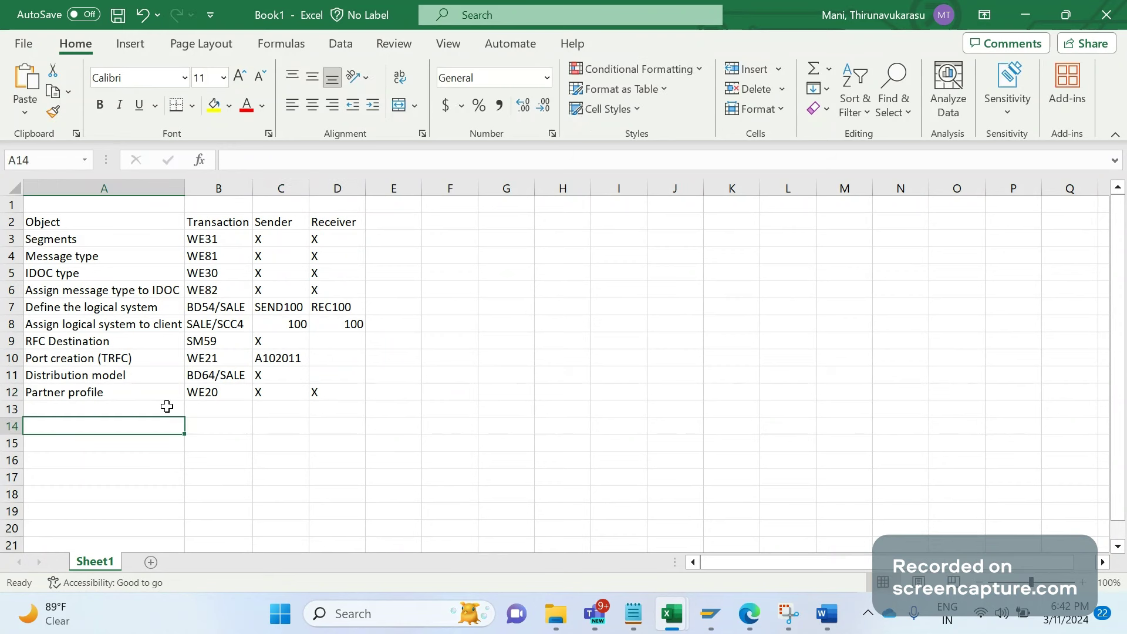
Step: Enter Development of outbound program as the object in row 13
click(108, 408)
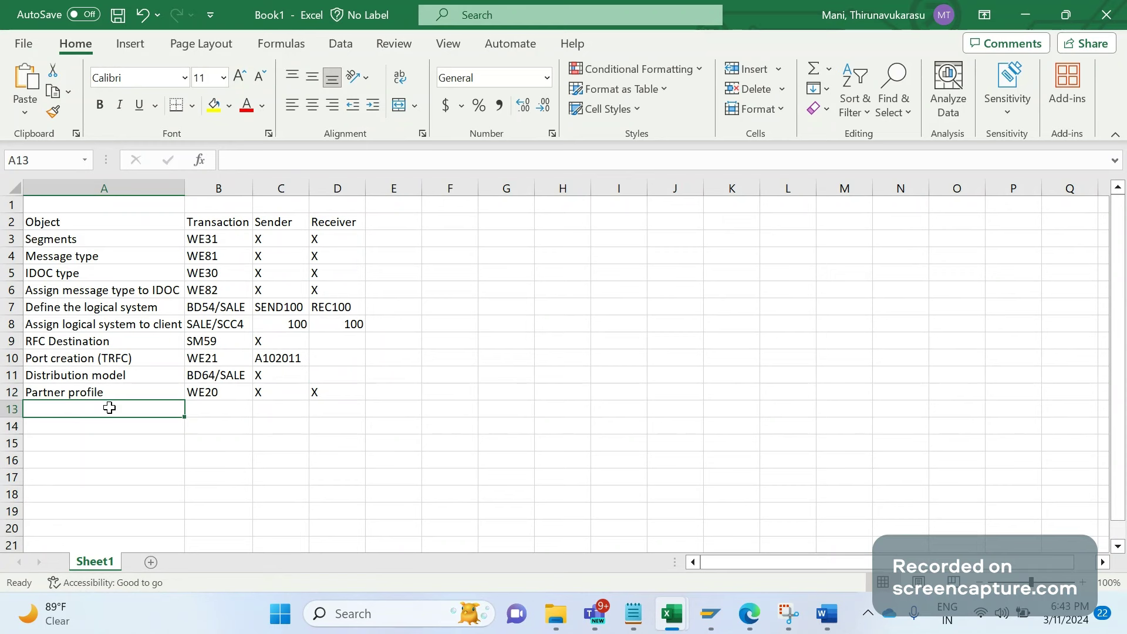
text(Ou)
key(BackSpace)
key(BackSpace)
text(Development of)
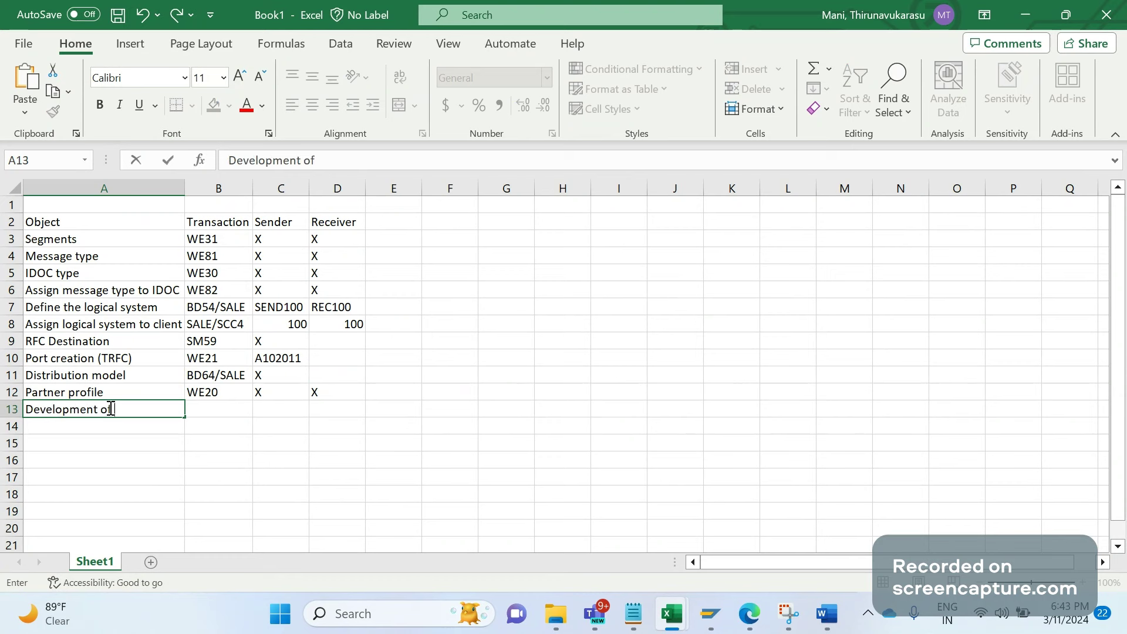
text( outbound program)
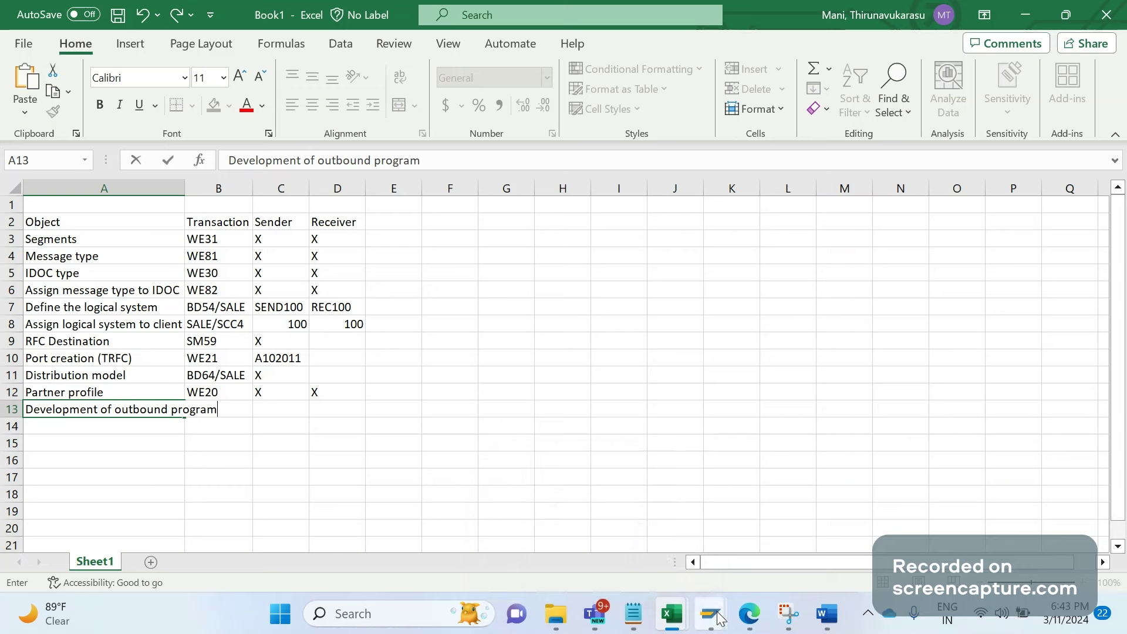
Step: View the SAP General Table Display session for table VBAP and return to Excel
mouse_move(710, 613)
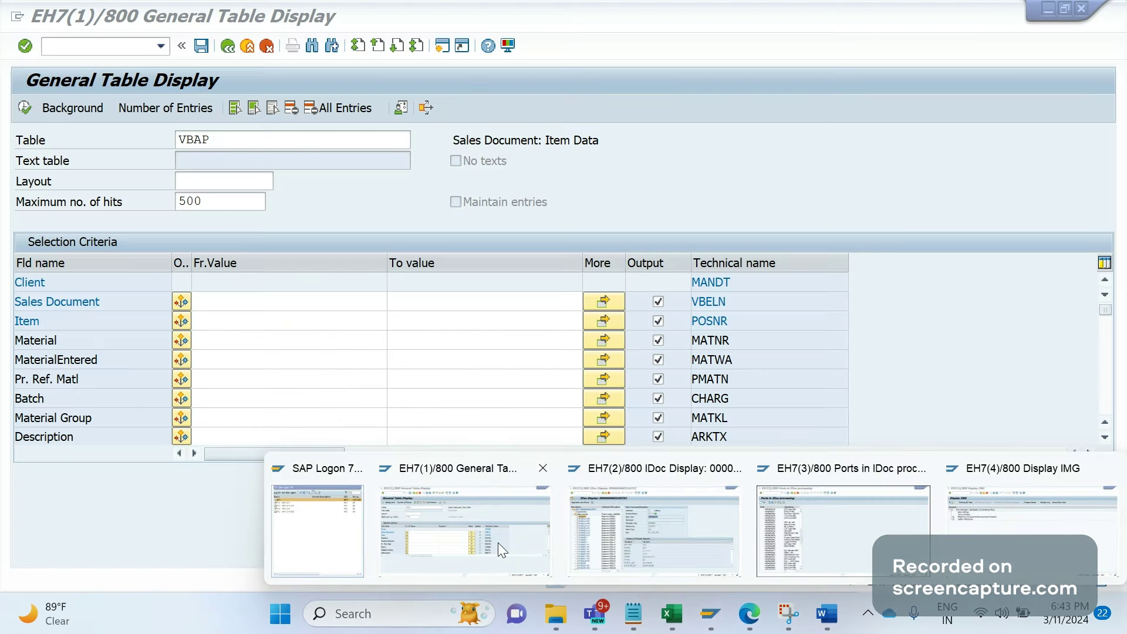
click(498, 542)
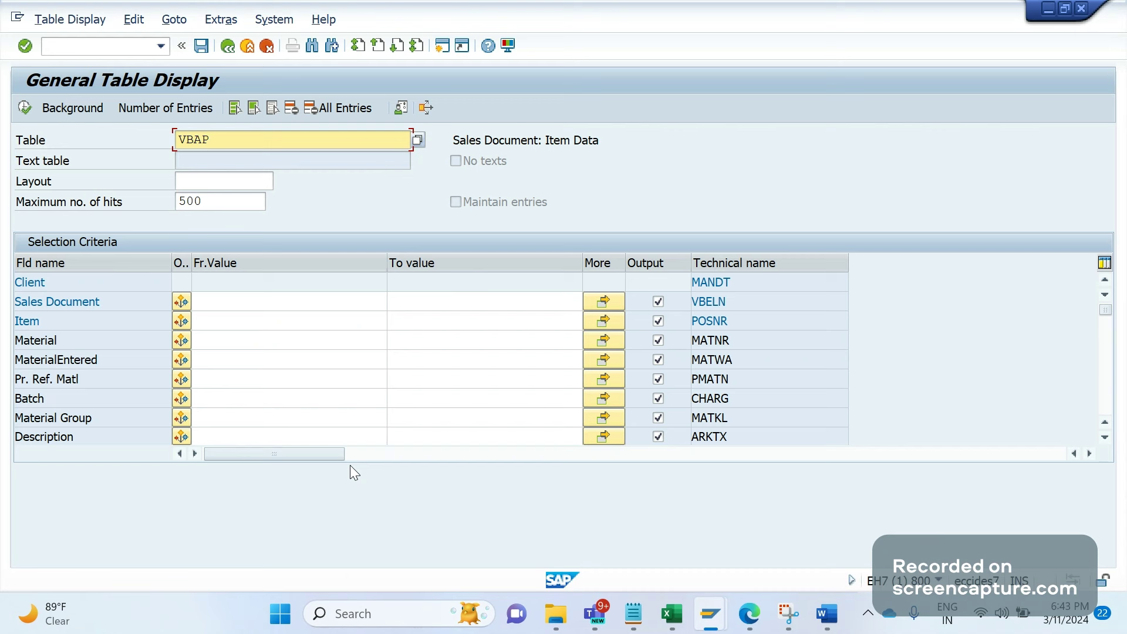
key(alt+Tab)
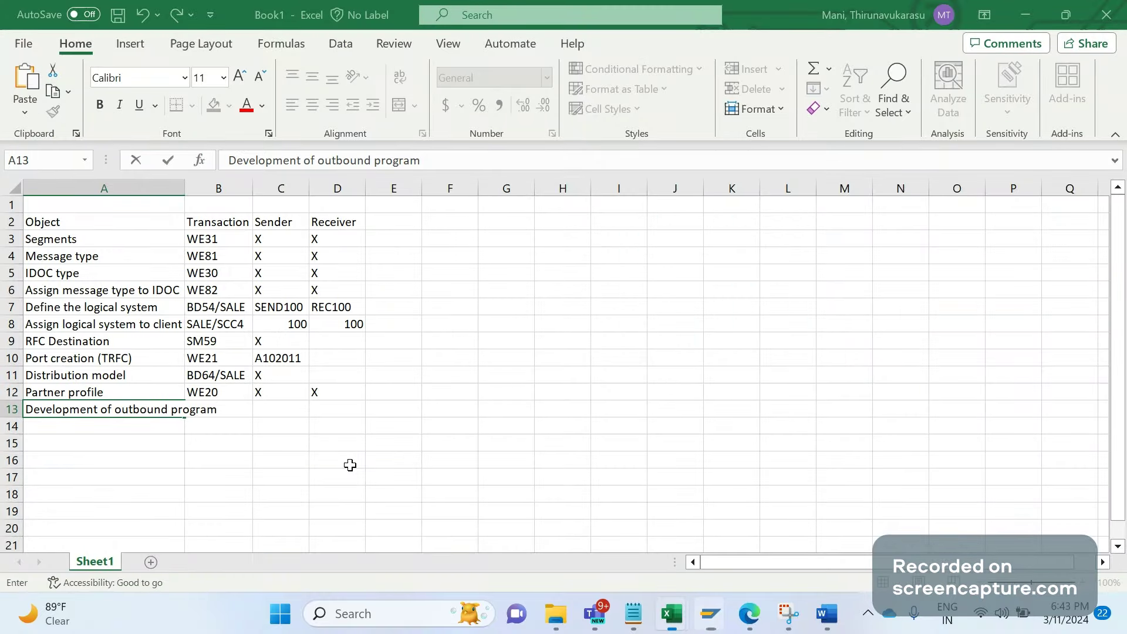
Step: Widen the Object column to fit its longest text, and enter transaction SE38 with X under Sender in row 13
click(158, 436)
drag(184, 188, 223, 188)
click(244, 415)
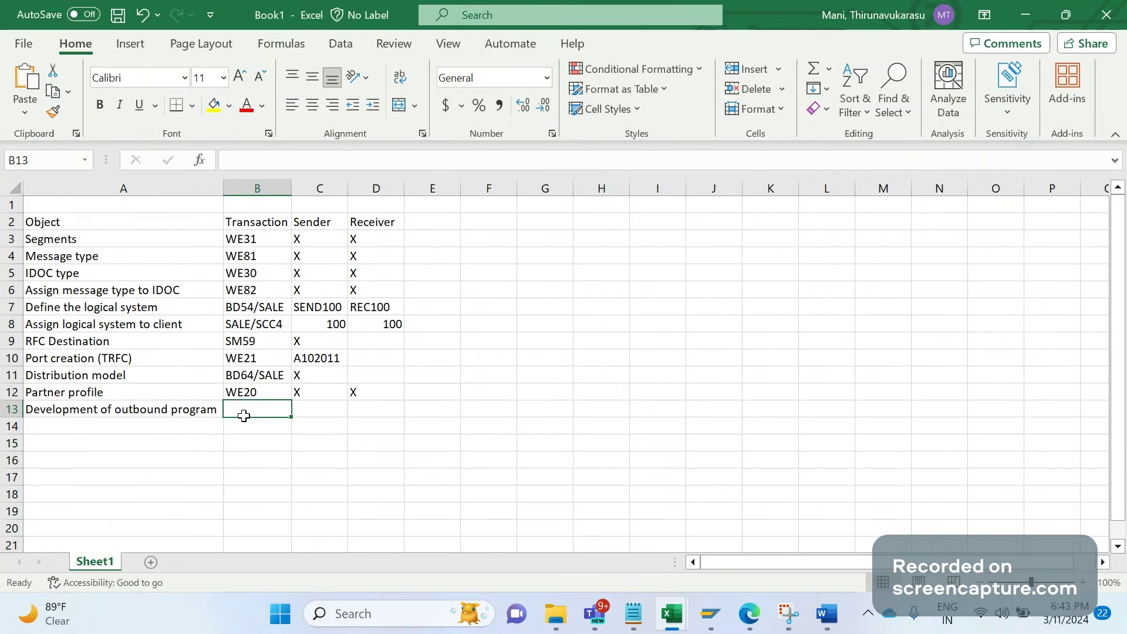
text(SE3)
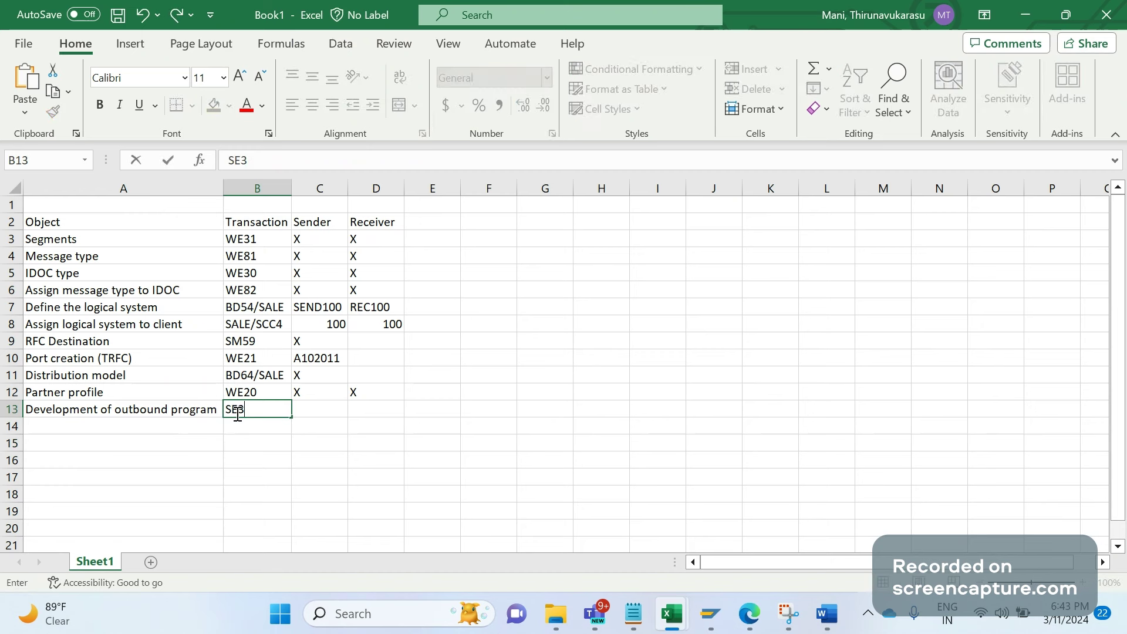
text(8)
key(Tab)
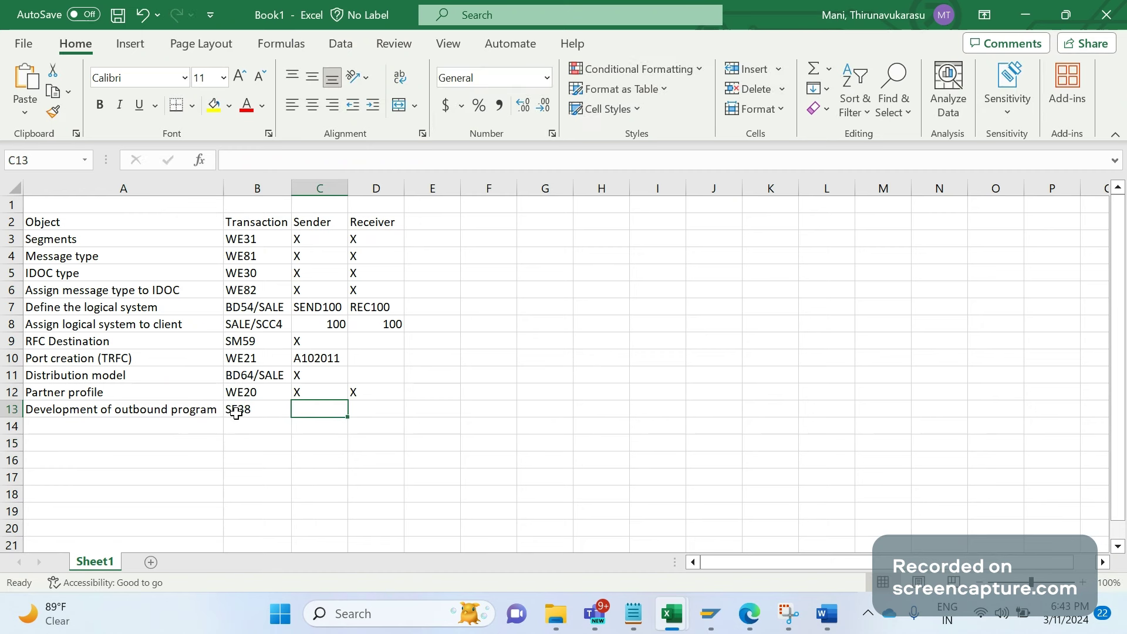
text(X)
key(Tab)
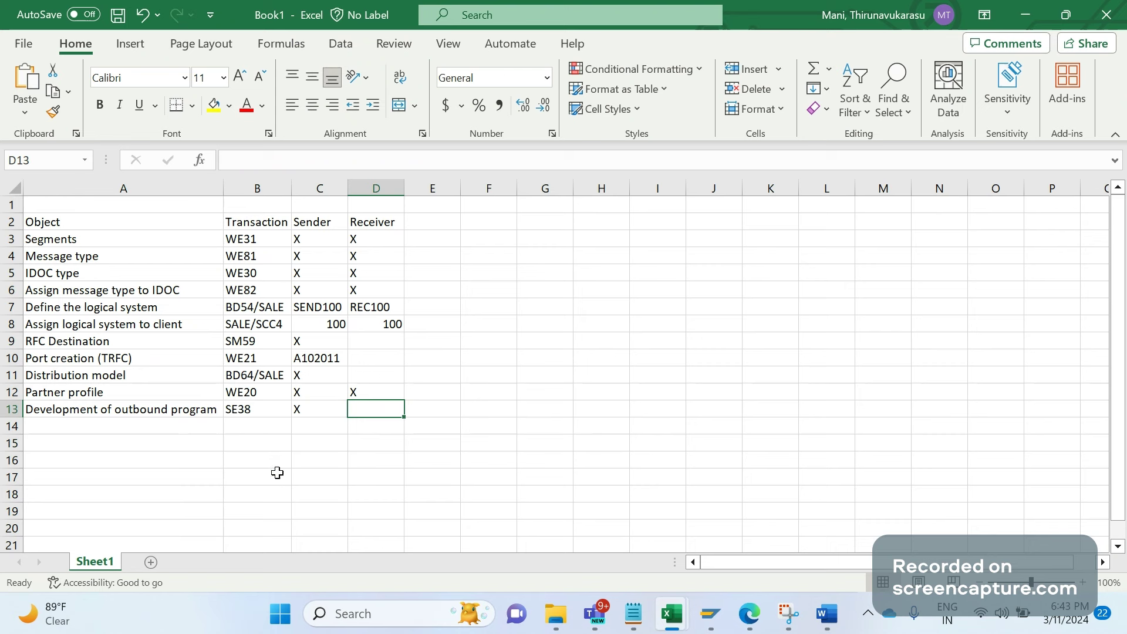
Step: Enter X (Develop one custom FM in the Receiver cell of row 13, leaving the parenthesis open
text(X)
key(Tab)
double_click(388, 406)
text(()
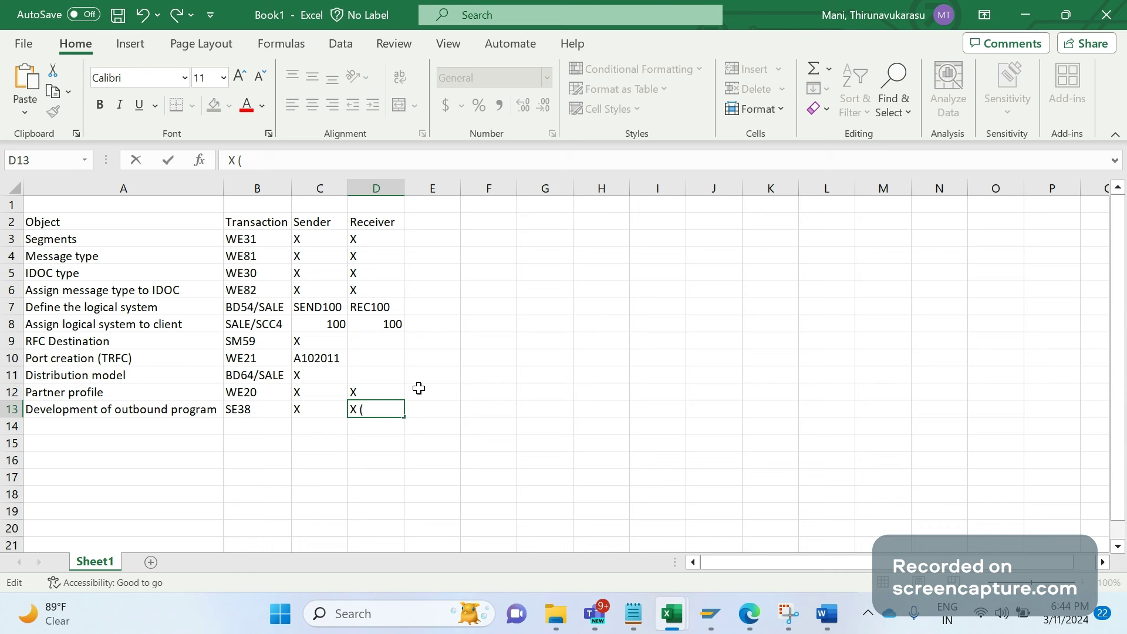
text(Develop one custom FM)
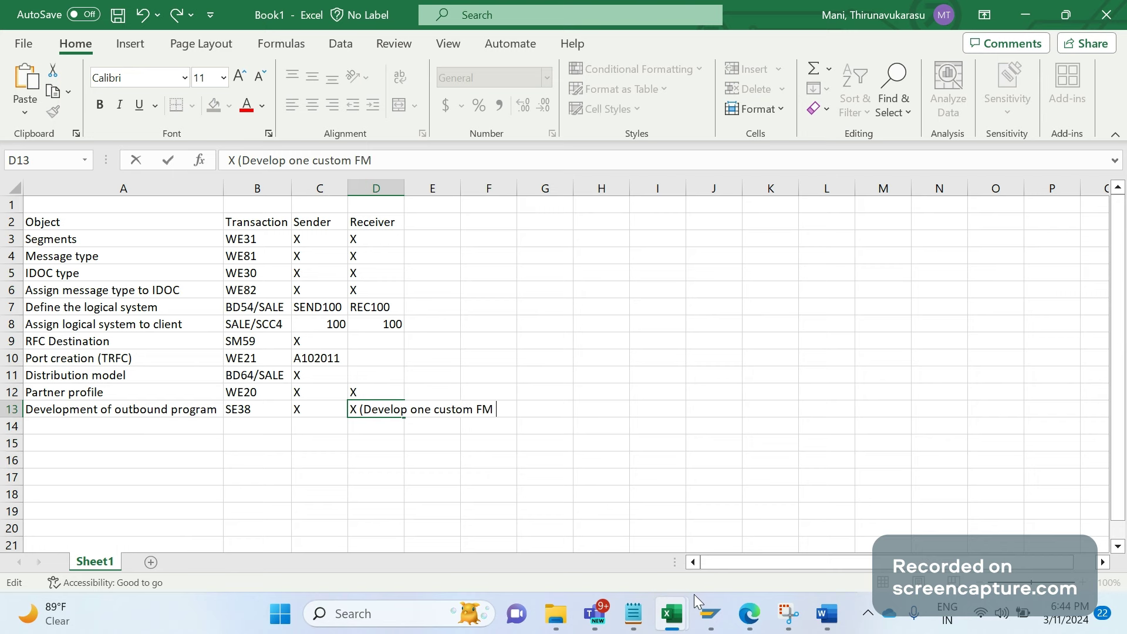
Step: Switch to the SAP session showing Display IMG and open the Function Builder there
mouse_move(710, 613)
click(1047, 521)
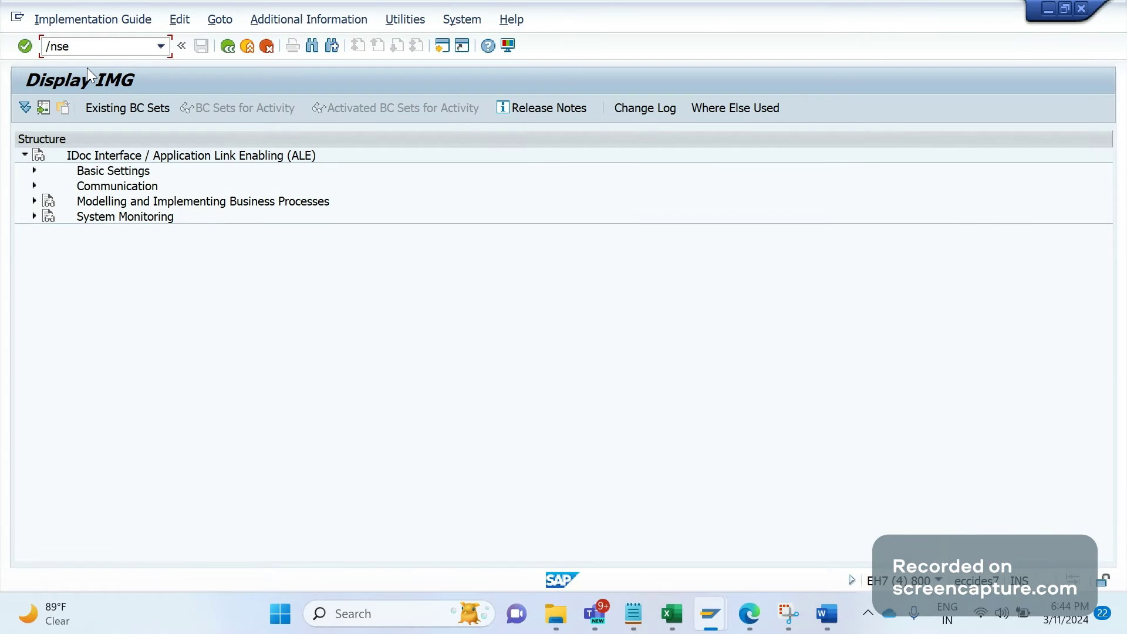
text(/nse)
key(Return)
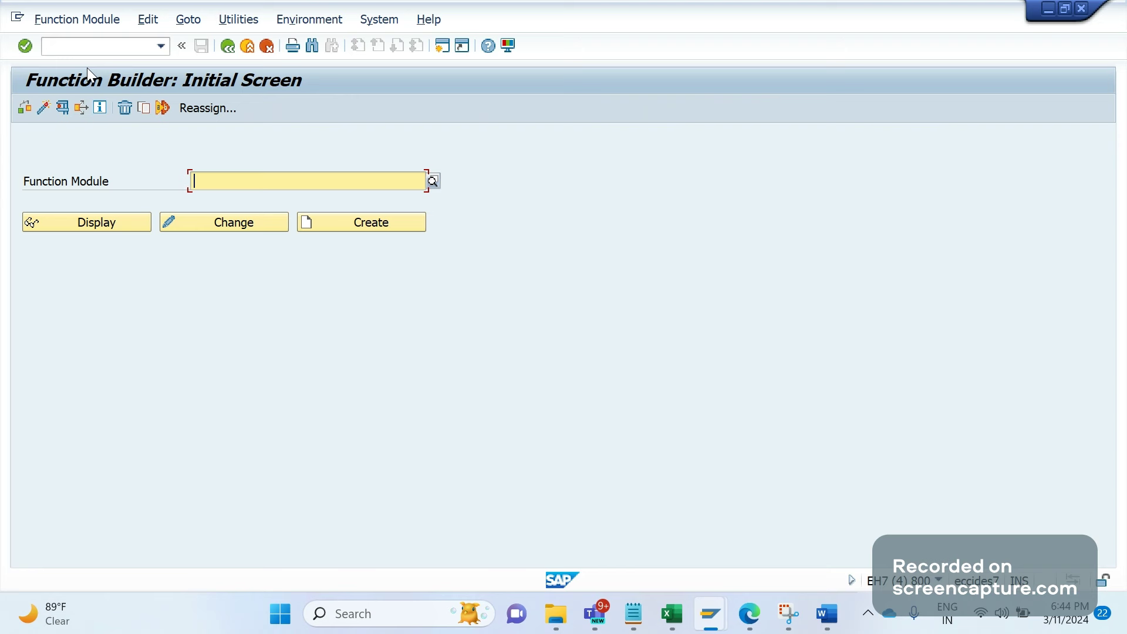
text(bapi_)
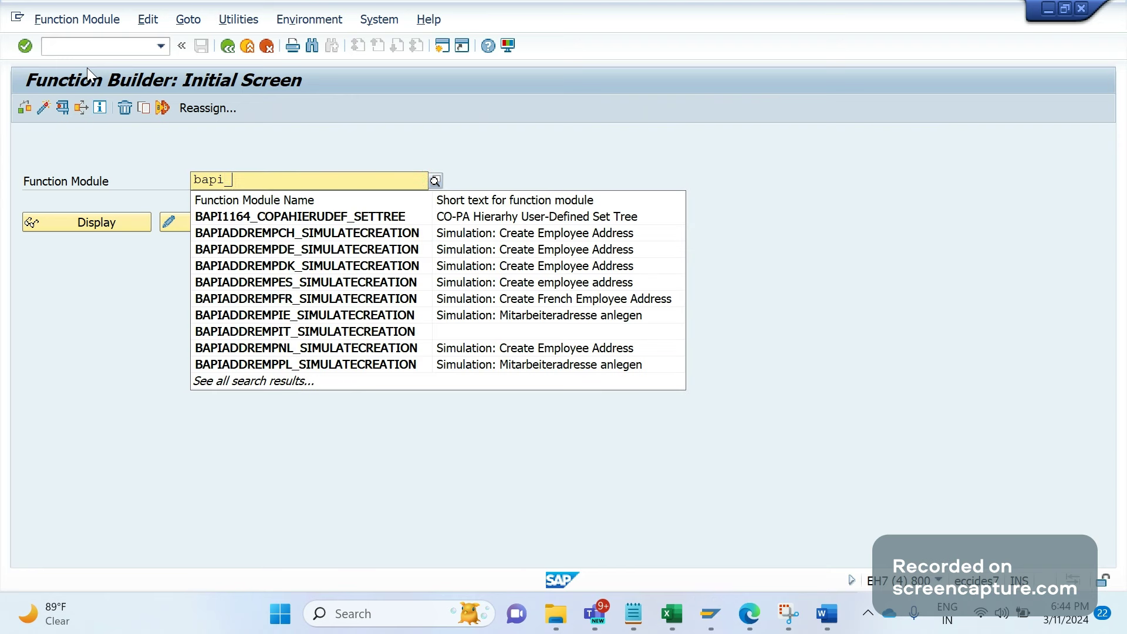
text(in)
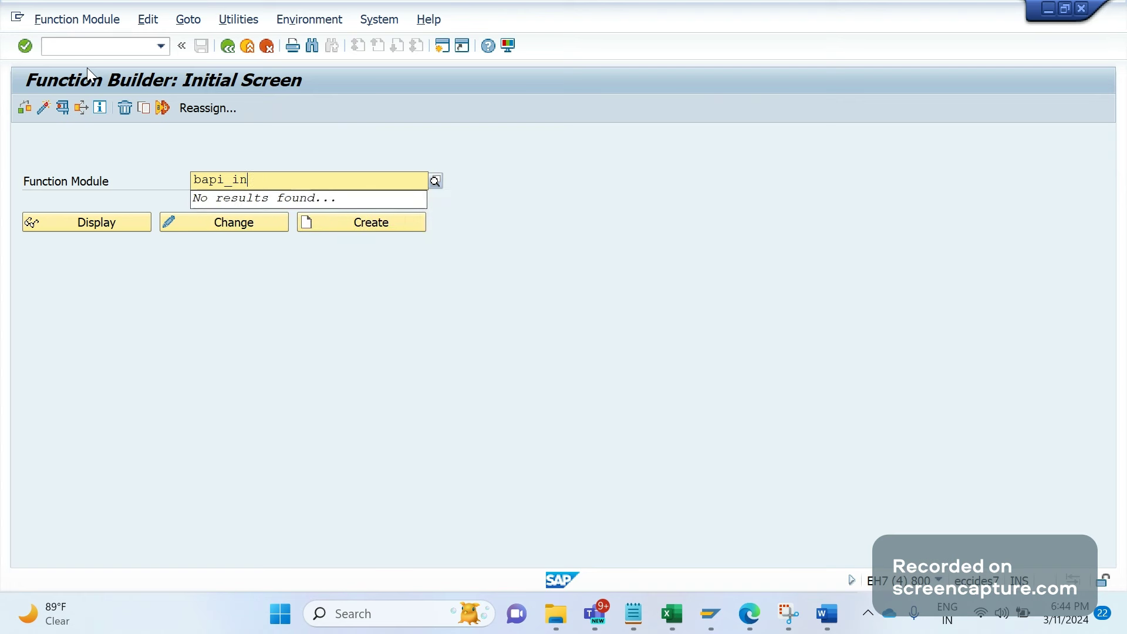
text(put)
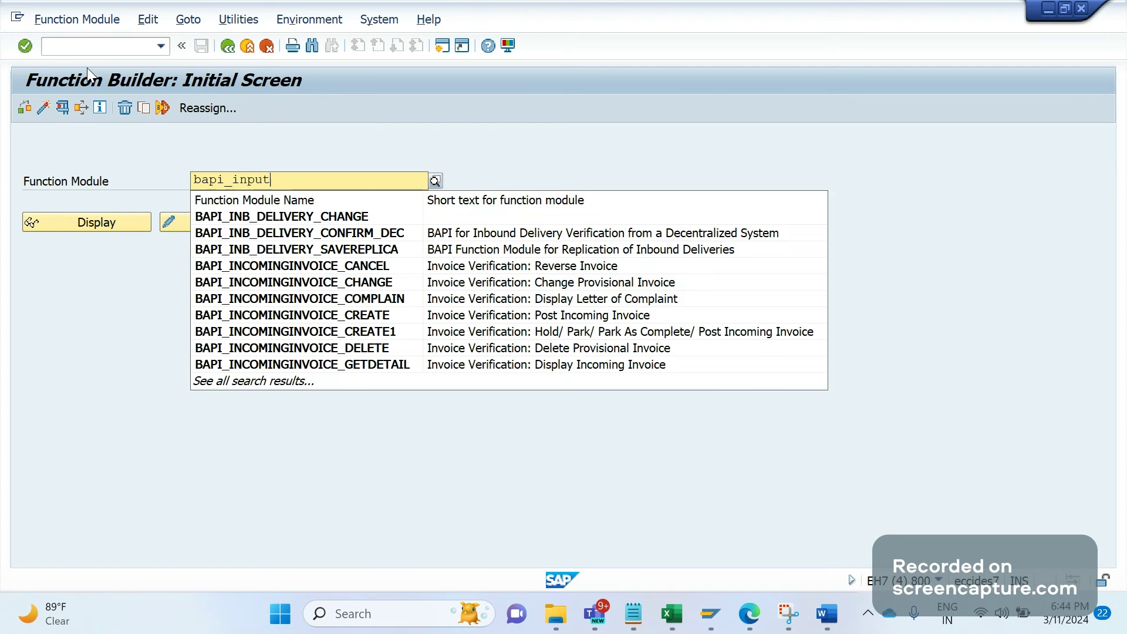
key(BackSpace)
key(BackSpace)
key(BackSpace)
key(BackSpace)
key(BackSpace)
key(BackSpace)
text(l_)
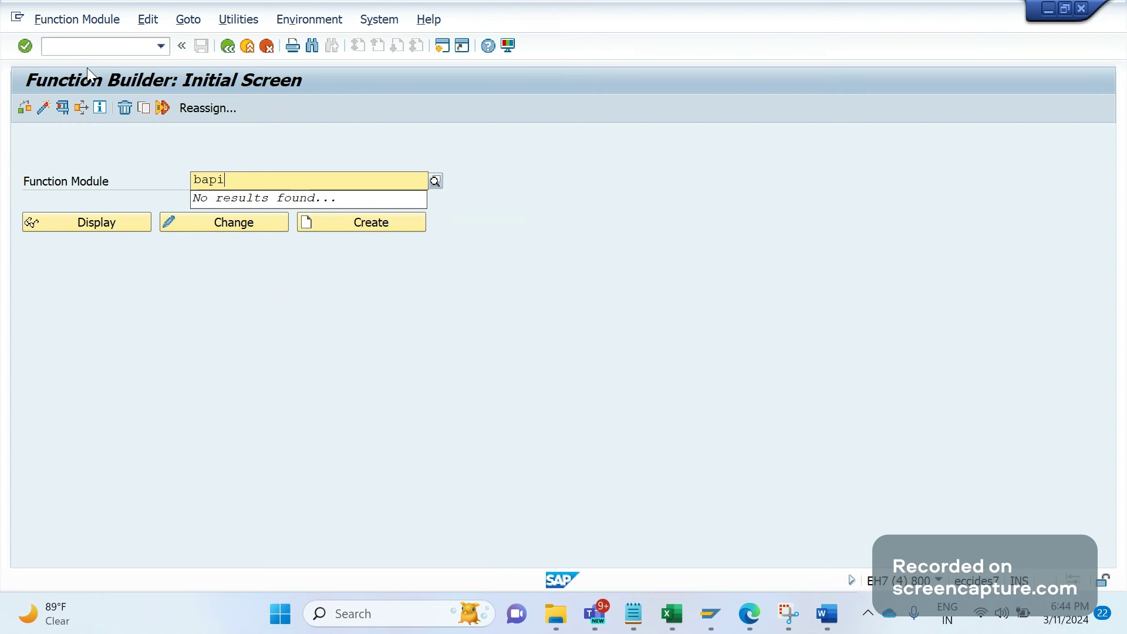
key(BackSpace)
key(BackSpace)
key(BackSpace)
key(BackSpace)
key(BackSpace)
key(BackSpace)
Step: Search the function modules for *input_idoc* and close the search dialog
text(*)
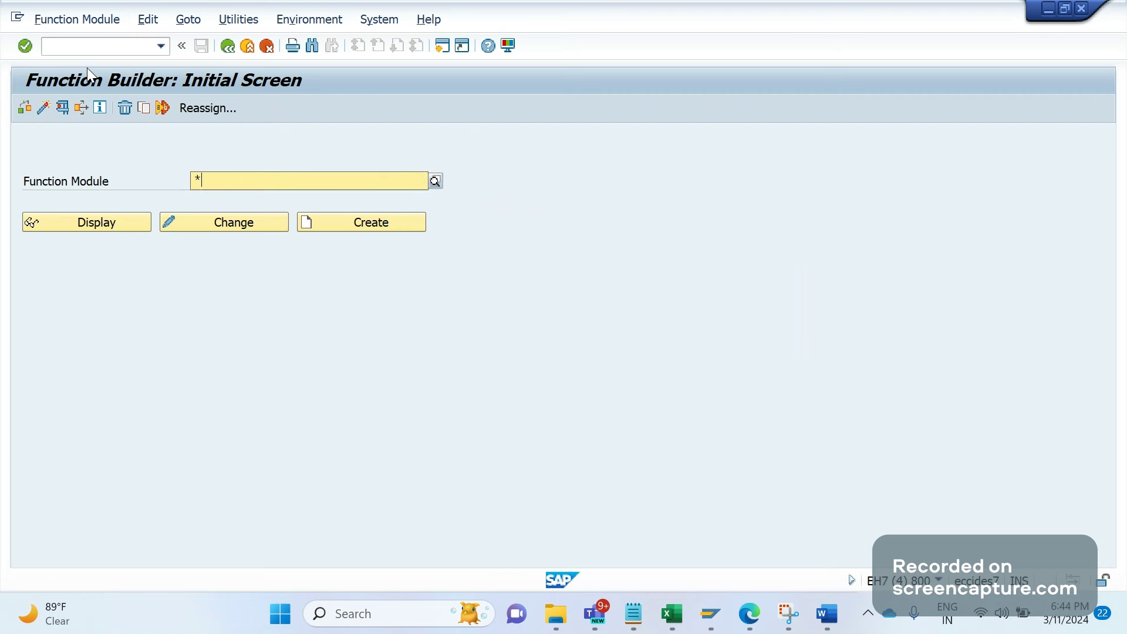
text(input_idoc)
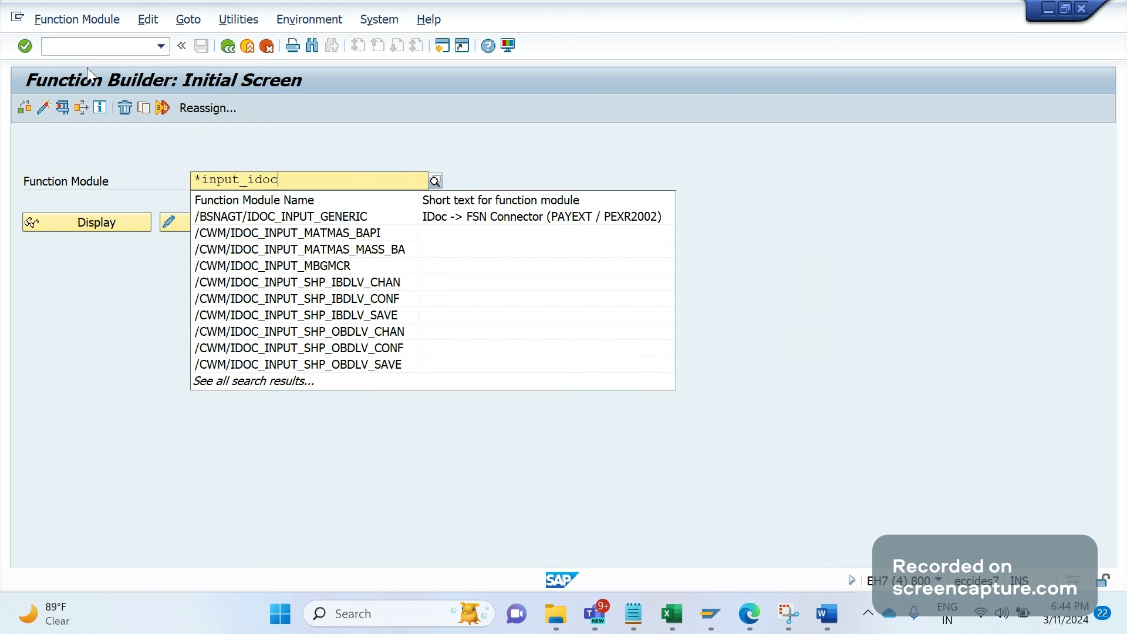
text(*)
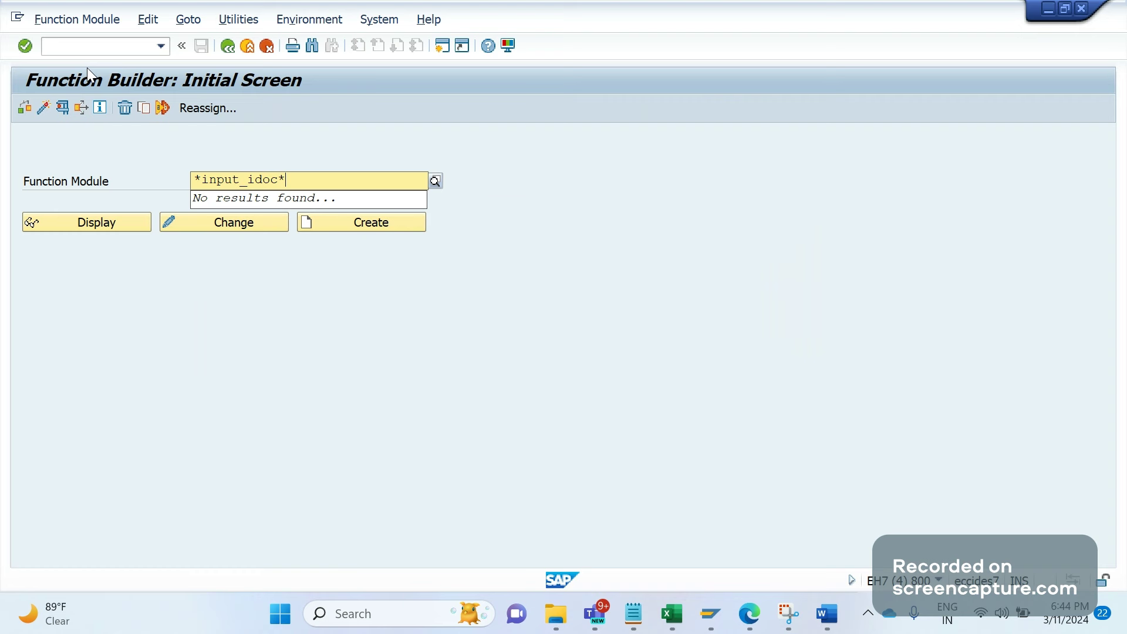
key(F4)
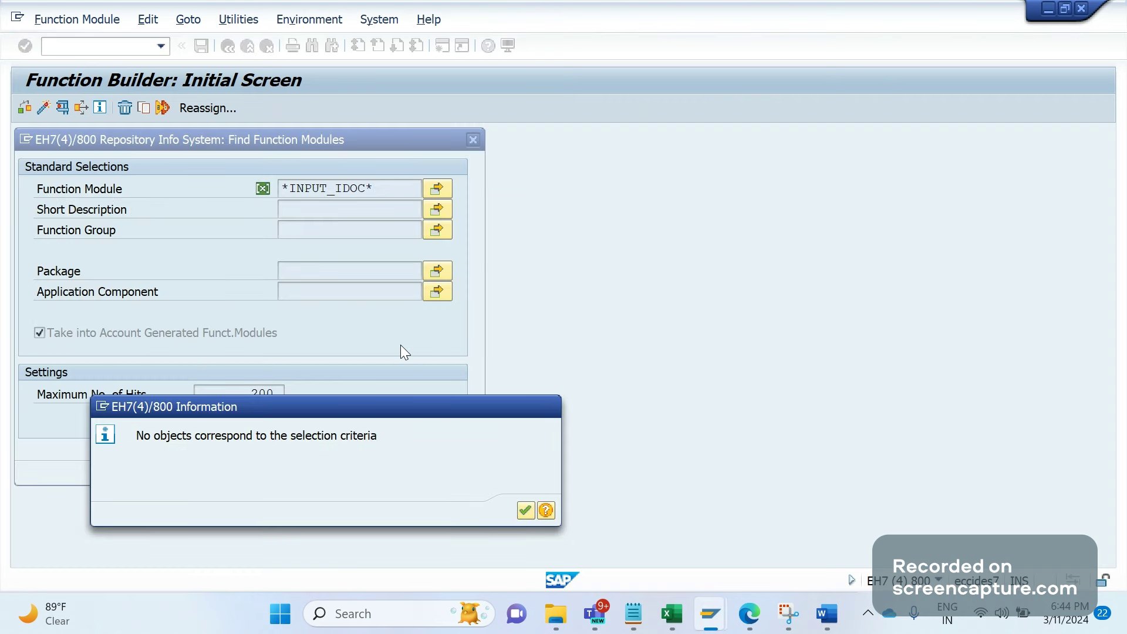
key(Return)
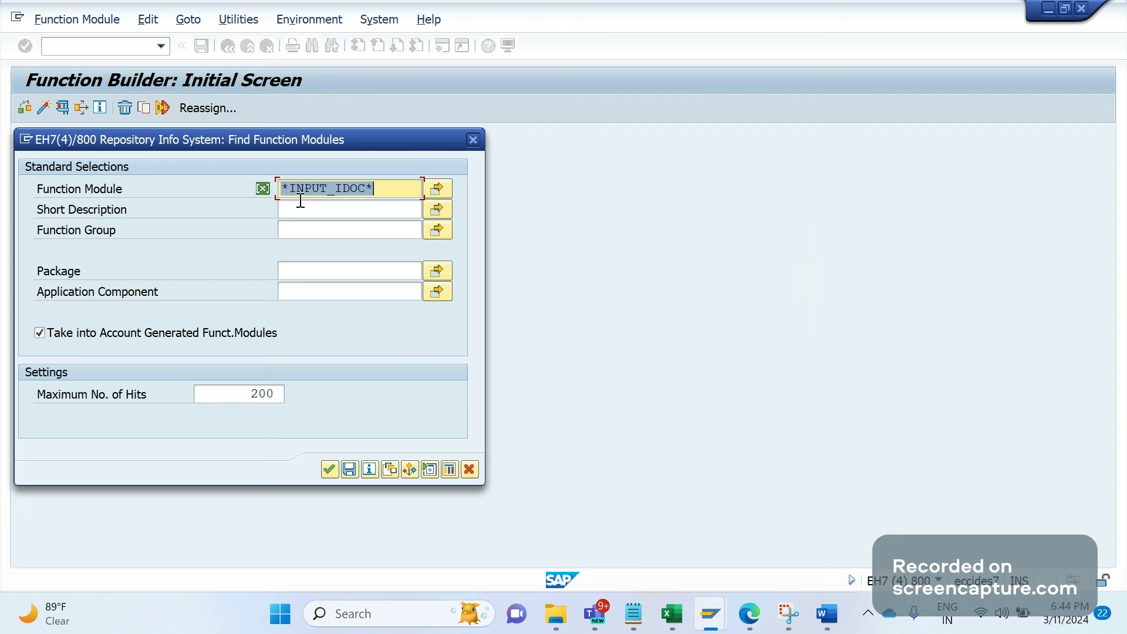
drag(335, 192, 297, 209)
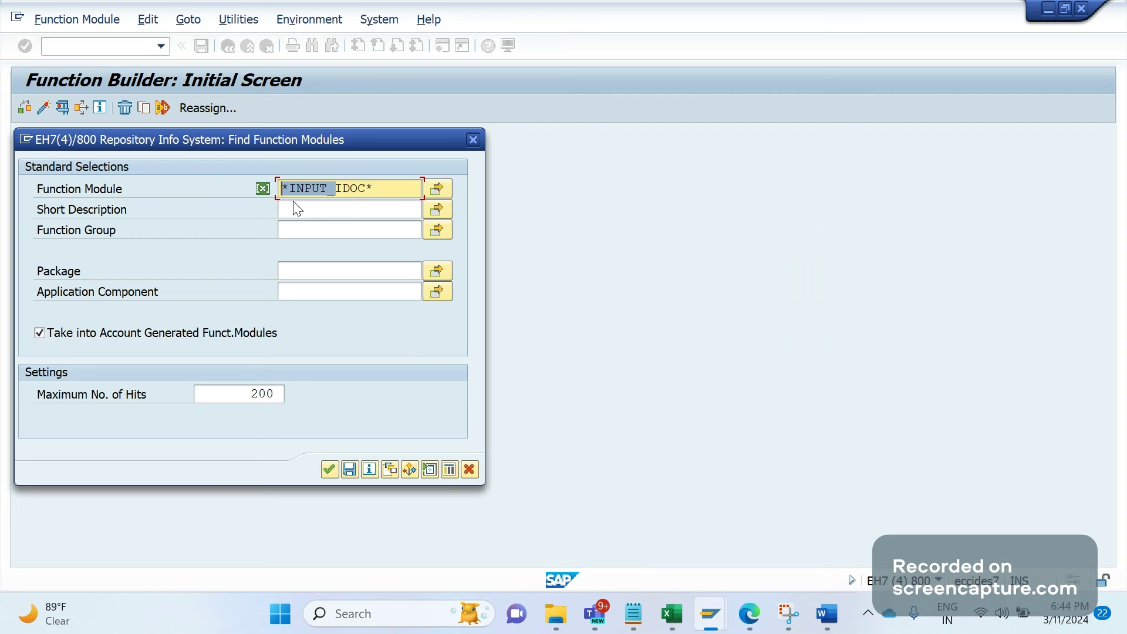
key(Escape)
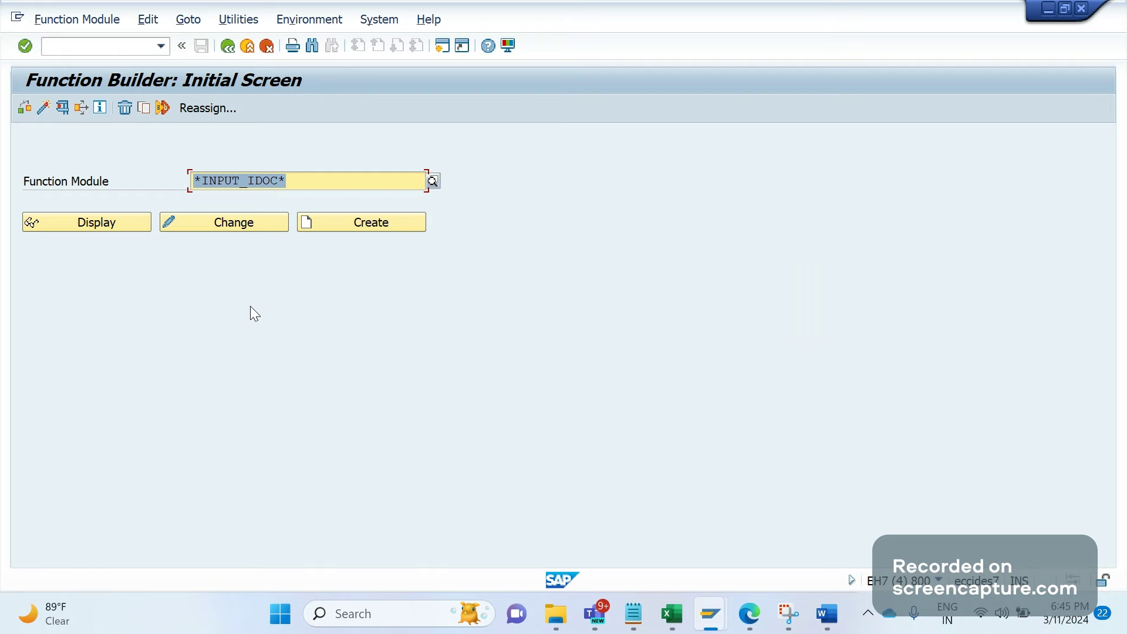
Step: Return to Excel and complete the Receiver note in row 13 as X (Develop one custom FM)
key(alt+Tab)
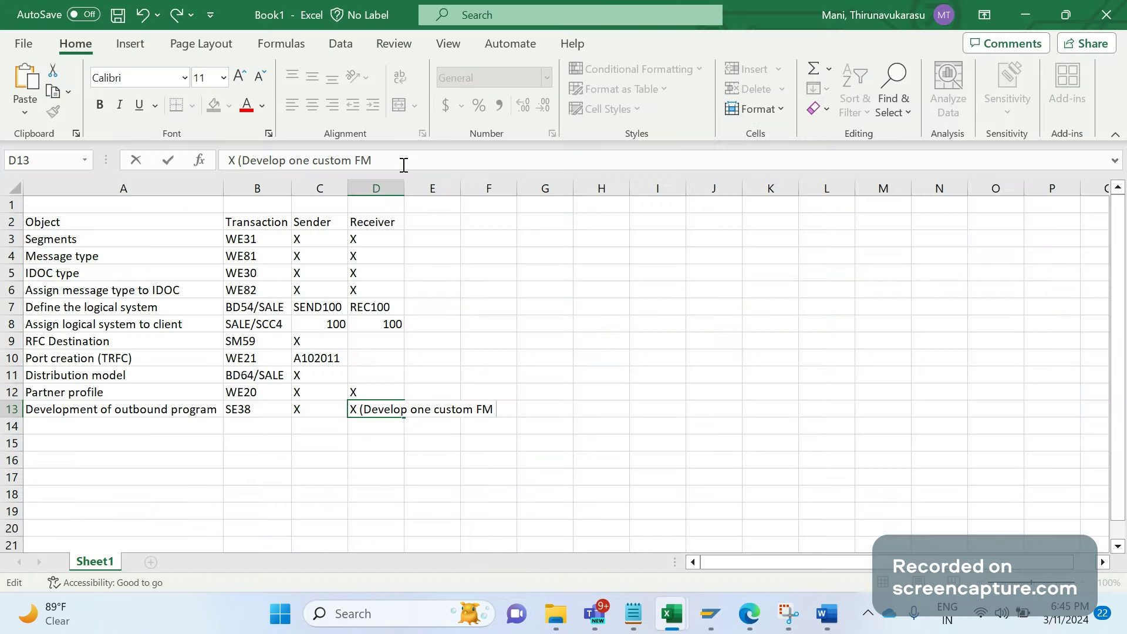
text())
key(Return)
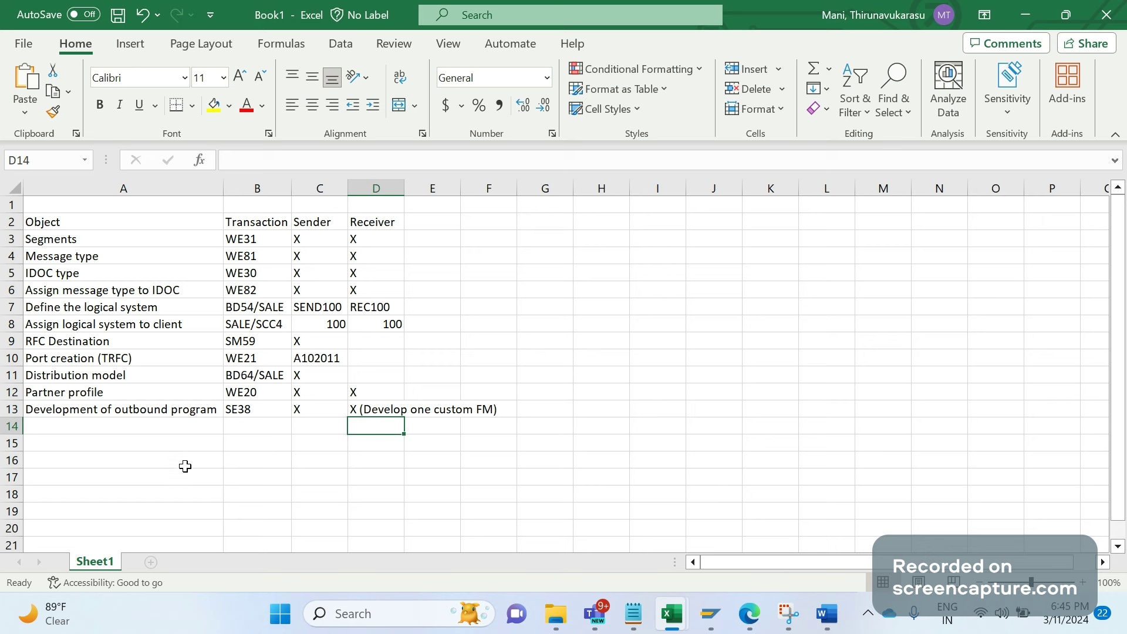
Step: Enter Develop inbound FM to receive the data in receiver system as the object in row 14
click(140, 434)
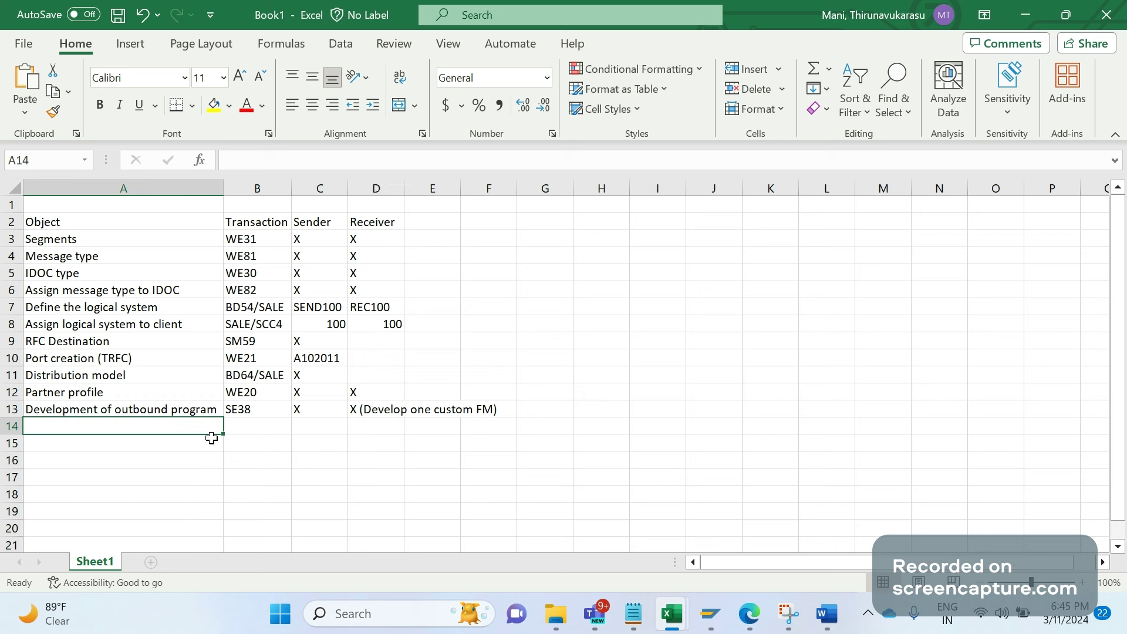
text(Deve)
text(lop[)
key(BackSpace)
text(p i)
key(BackSpace)
key(BackSpace)
key(BackSpace)
text(inbound FM)
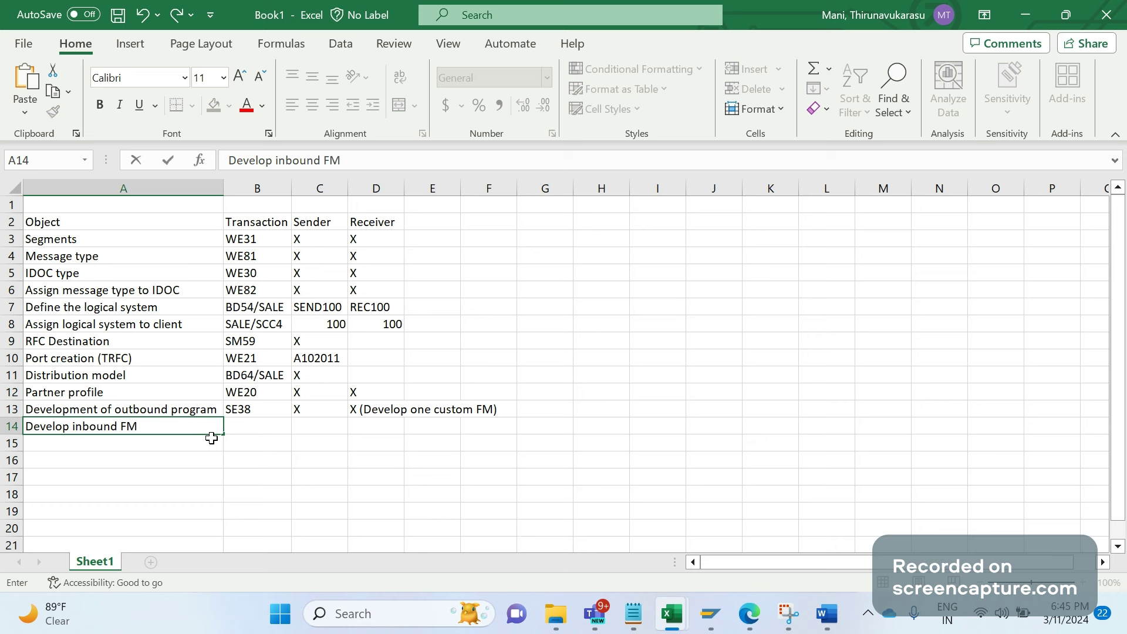
text( to receive the data in receive)
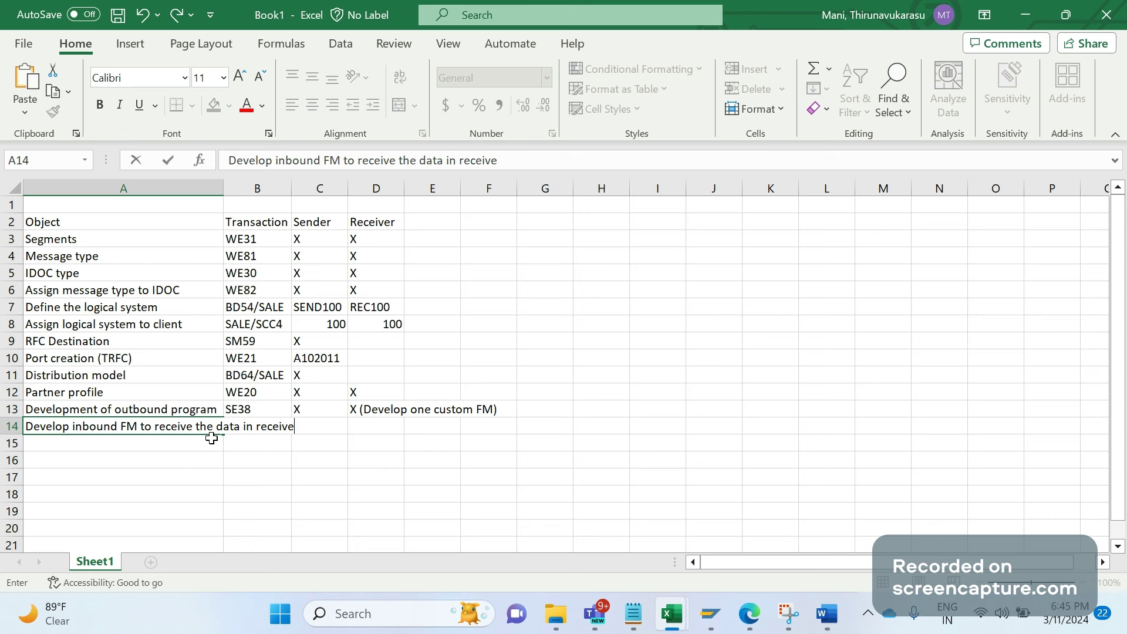
text(r system)
key(Tab)
key(Tab)
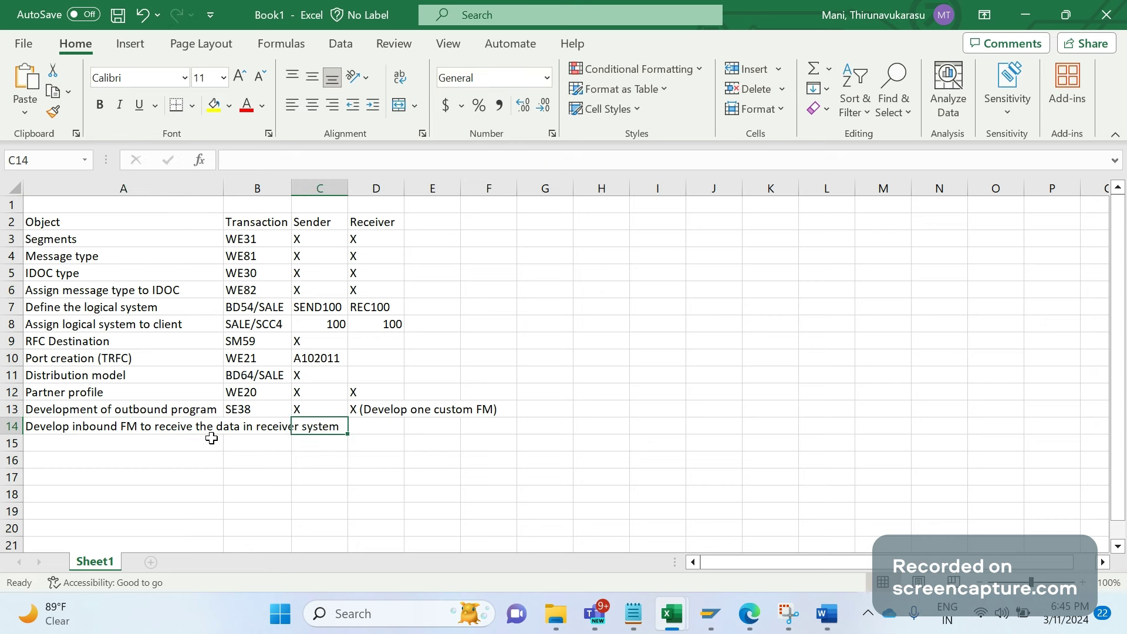
text(X)
key(Tab)
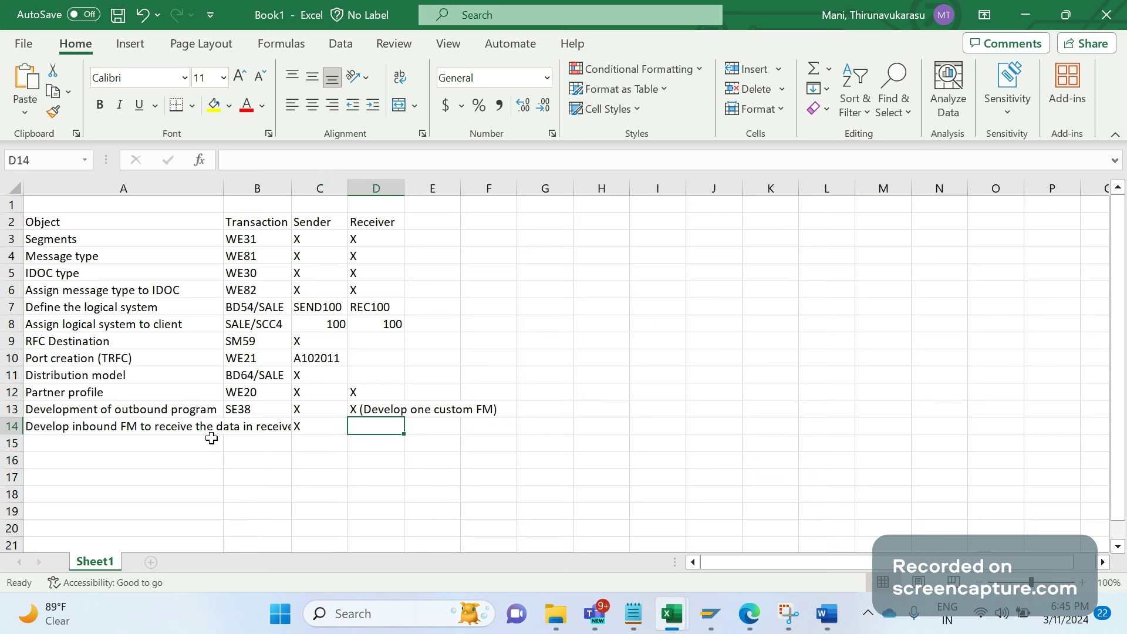
click(322, 432)
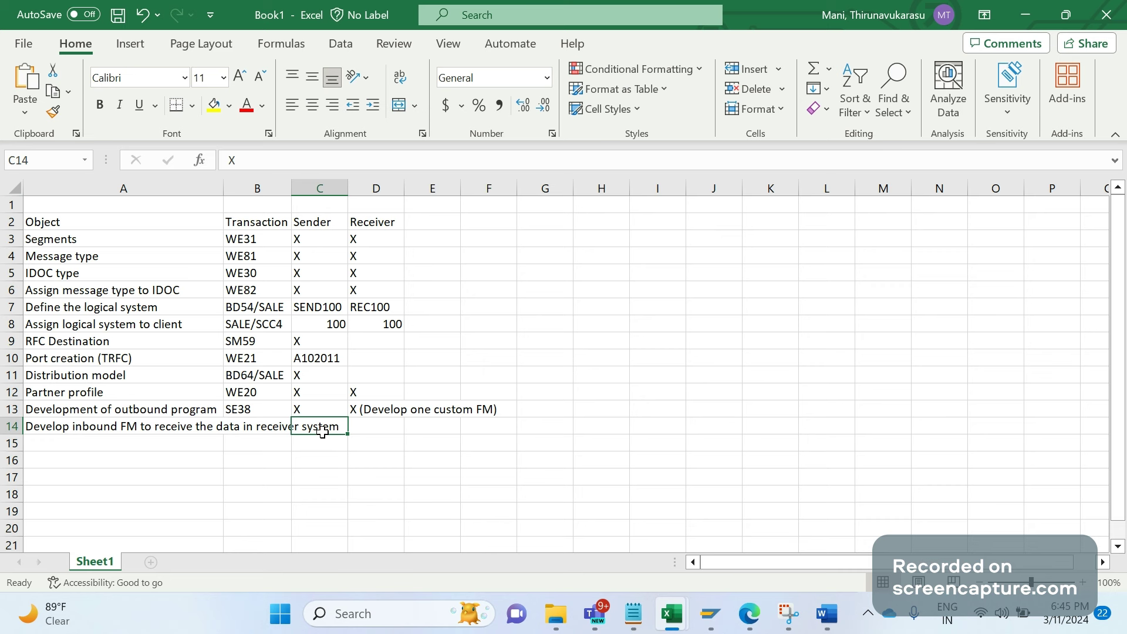
Step: Mark row 14 with X as Receiver and enter SE37 as its transaction
key(Tab)
text(X)
click(269, 425)
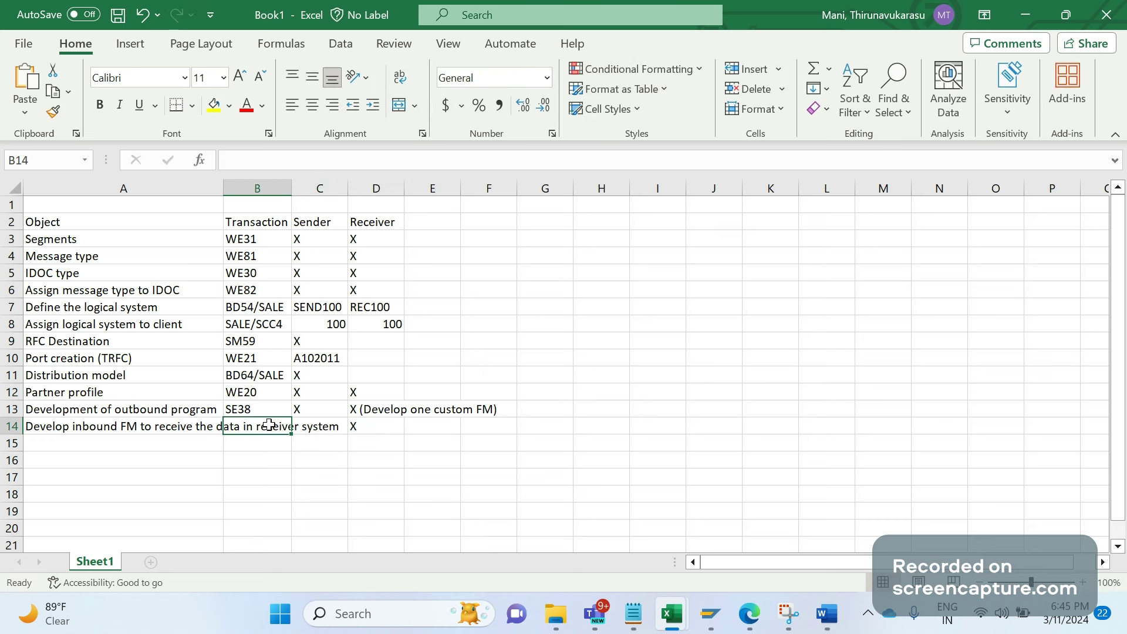
text(SE38)
text(7)
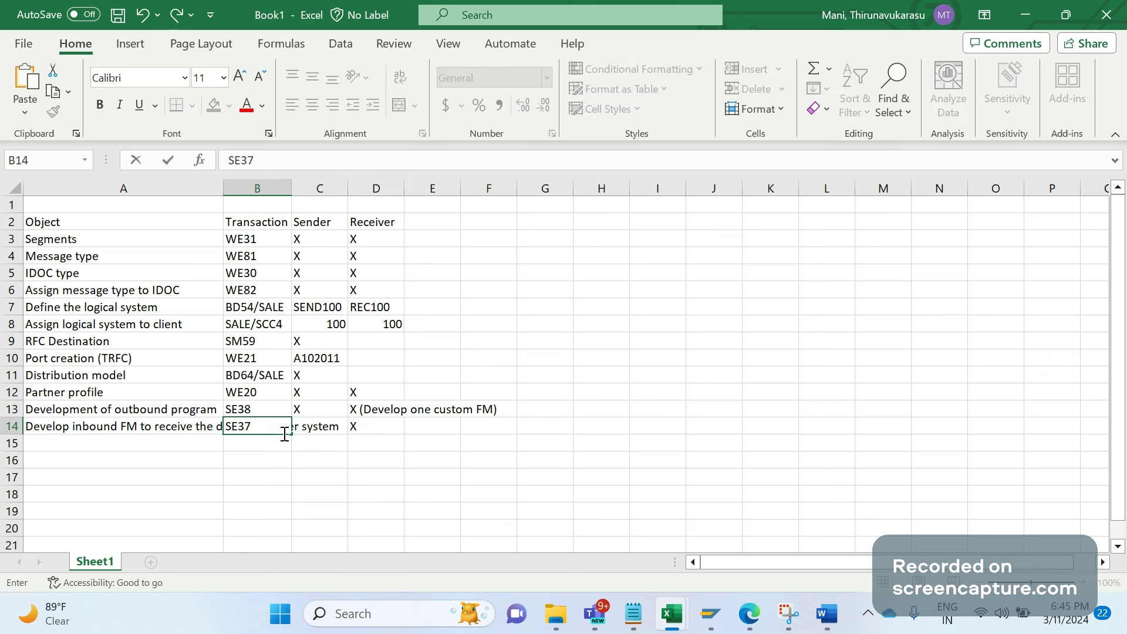
click(381, 426)
Step: Clear the Receiver entry of the Development of outbound program row
click(392, 405)
key(Delete)
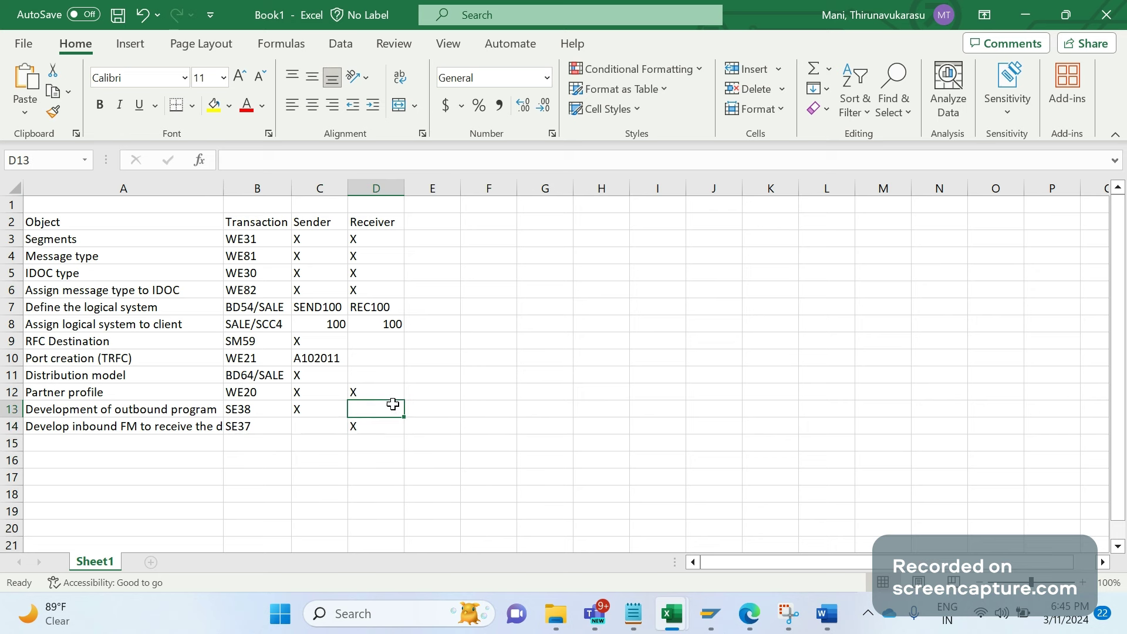
click(297, 490)
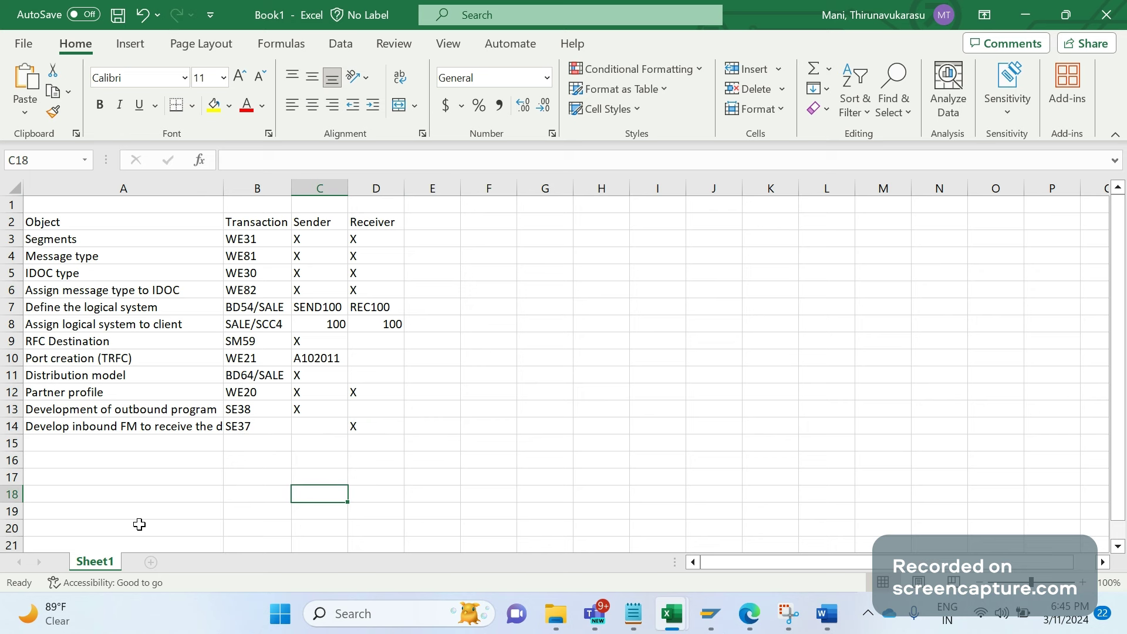
Step: Enter Assign inbound Inbound FM to IDOC as the object in row 15
click(92, 431)
click(94, 440)
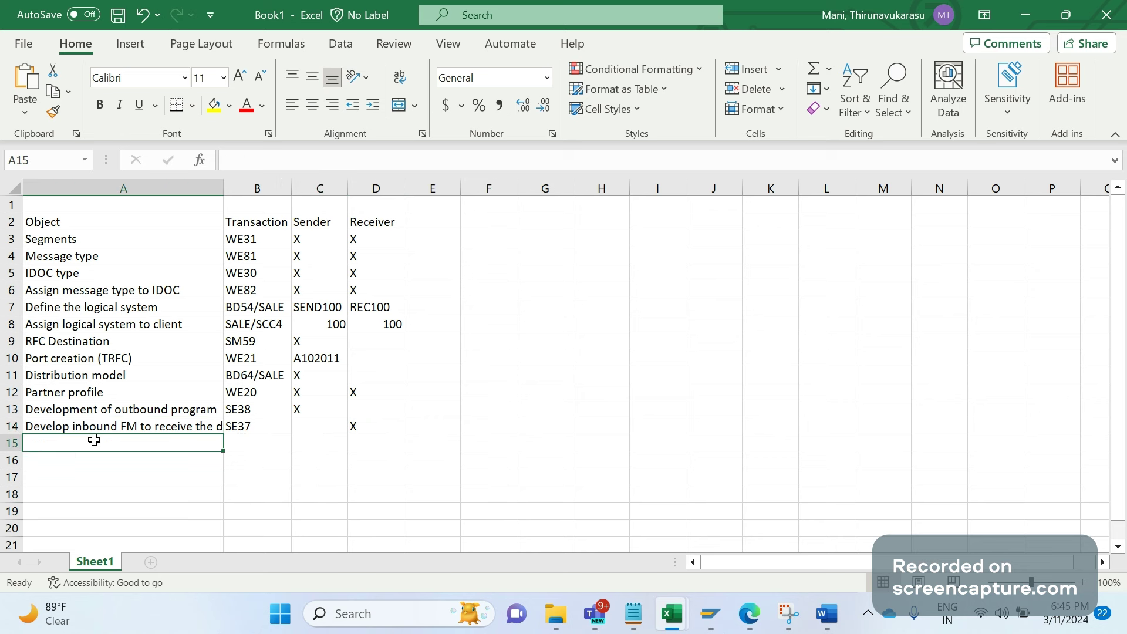
text(a)
key(BackSpace)
text(Assign inbou)
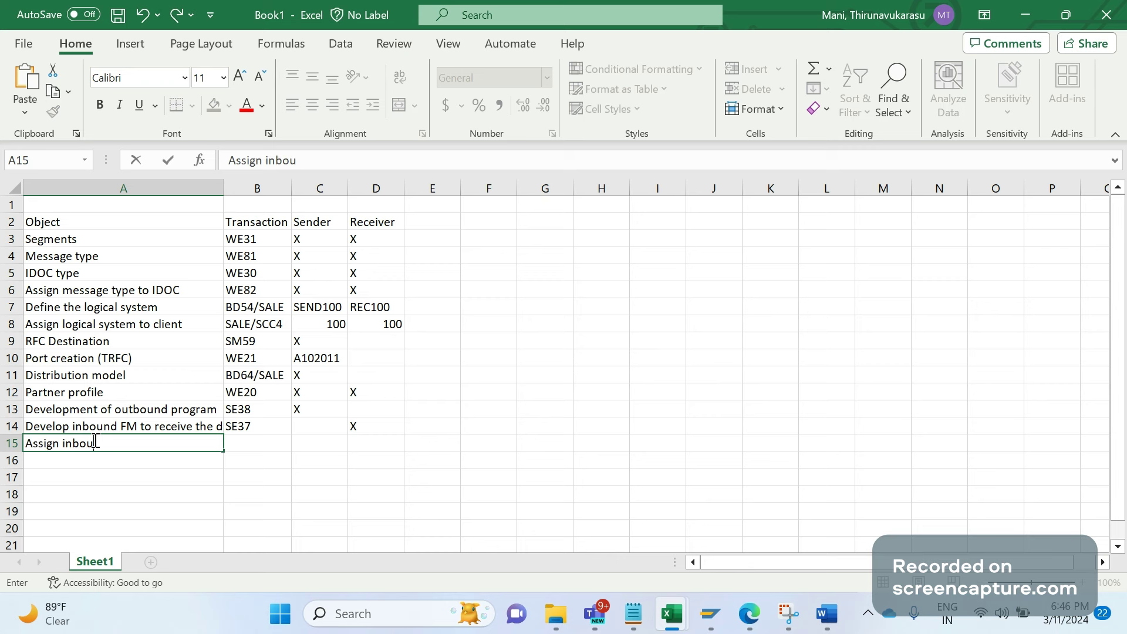
text(nd I)
key(shift+Right)
click(94, 440)
text(F`)
key(BackSpace)
key(Escape)
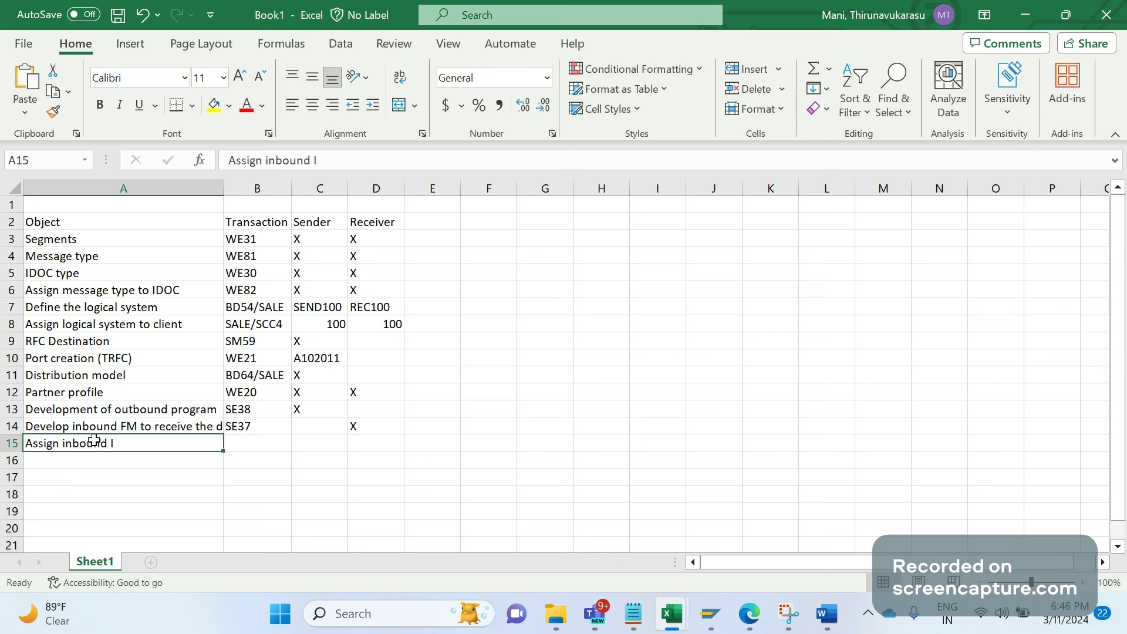
click(341, 169)
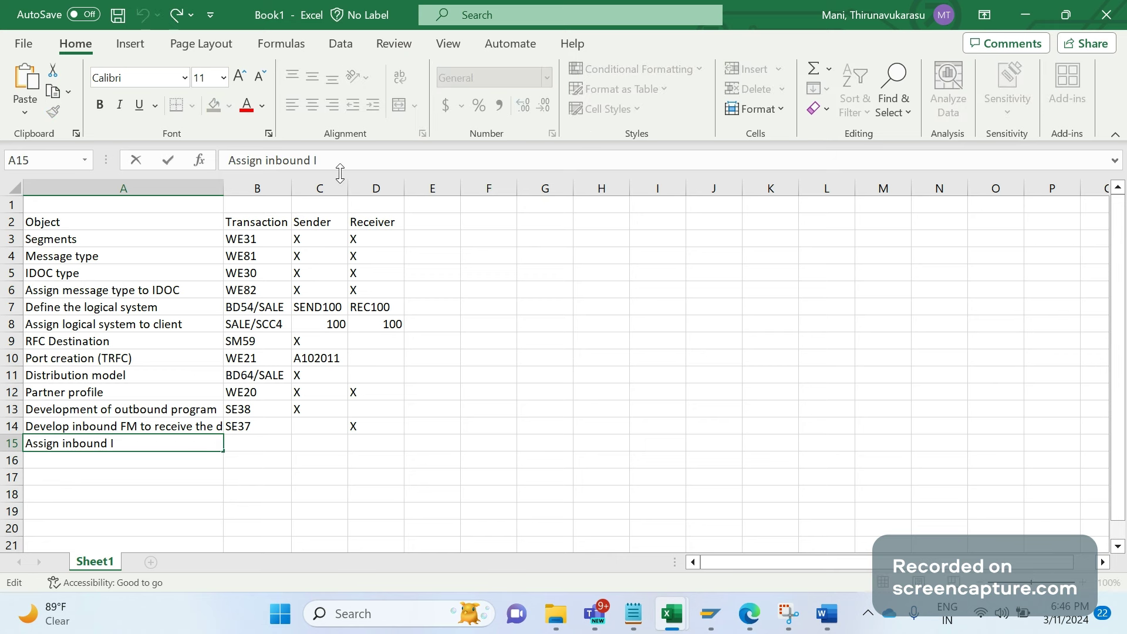
text(nbound F)
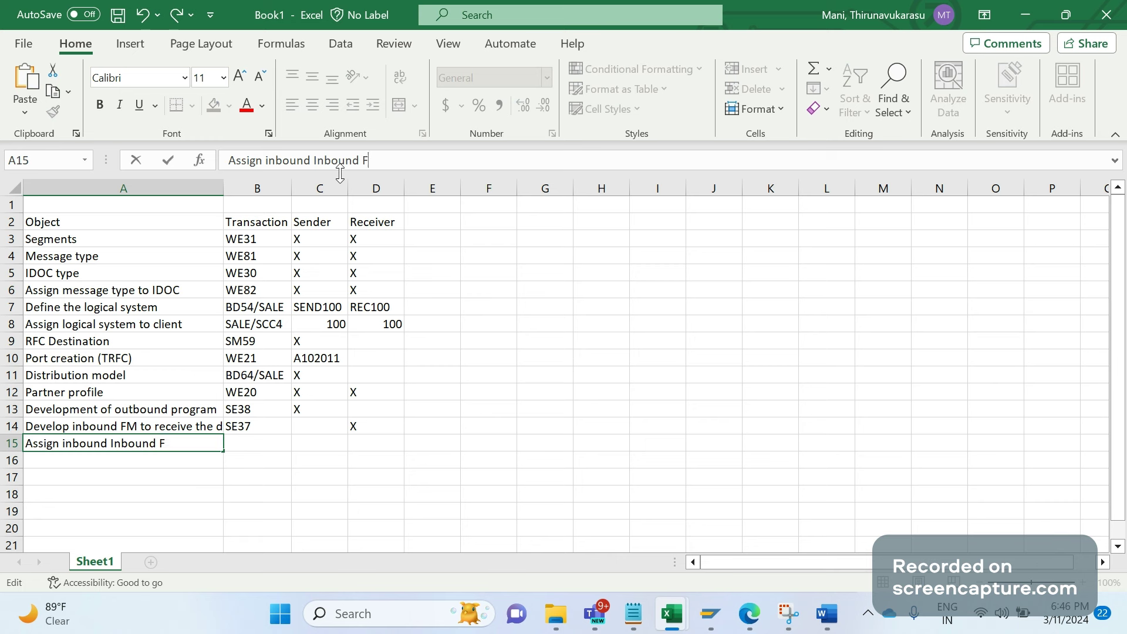
text(M to IDOC)
Step: Enter WE57 as the transaction in row 15 and mark its Receiver column with X
key(Tab)
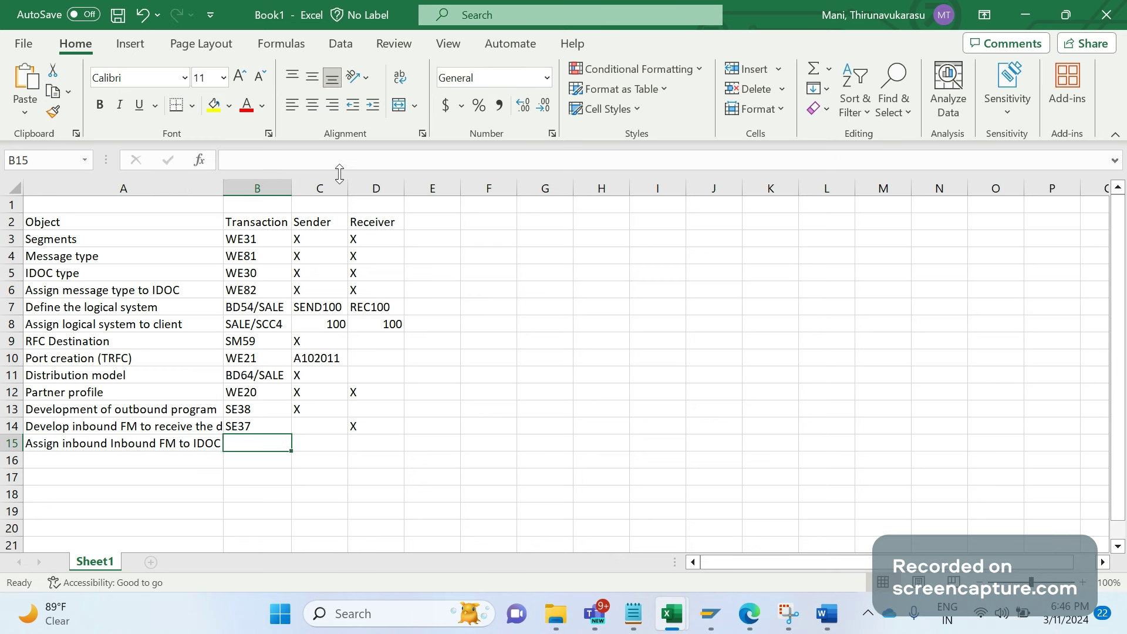
text(WE57)
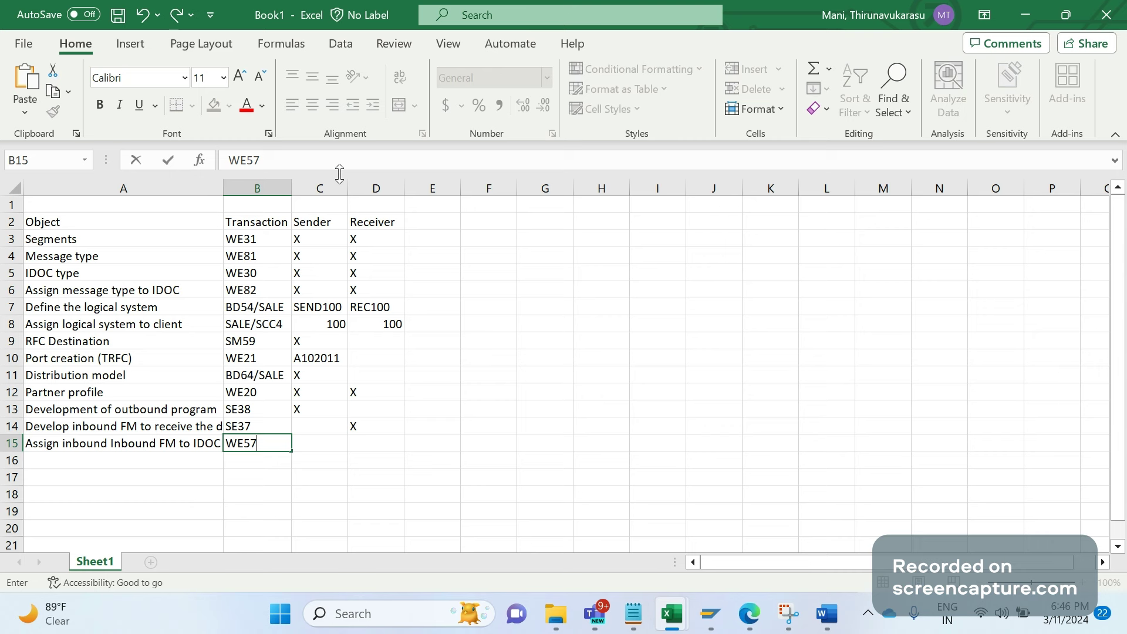
key(Return)
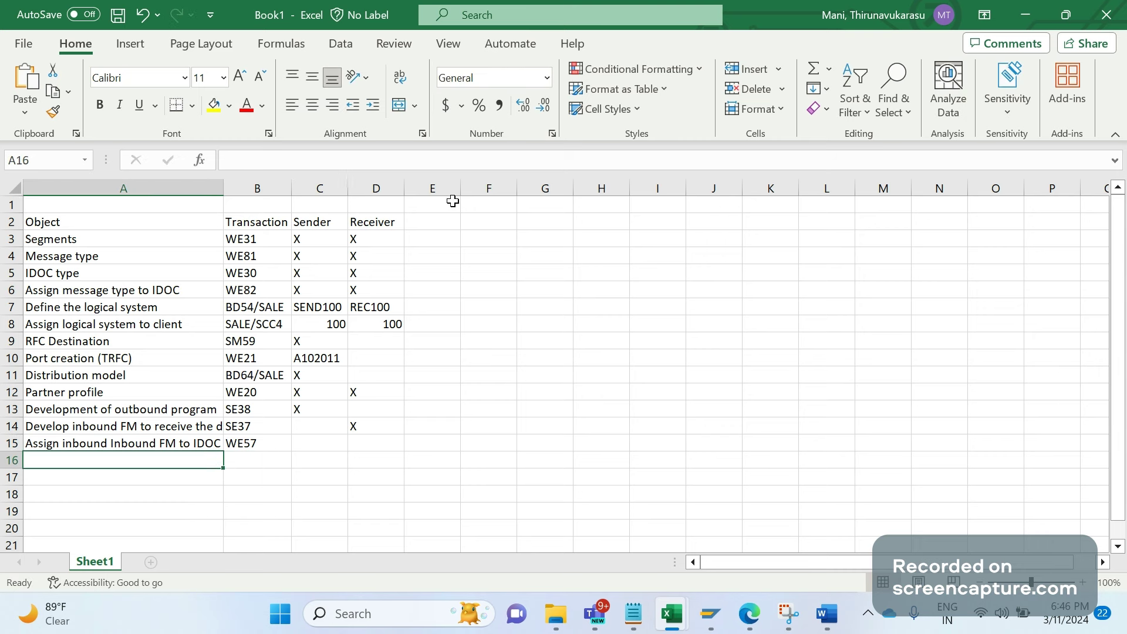
click(380, 443)
text(X)
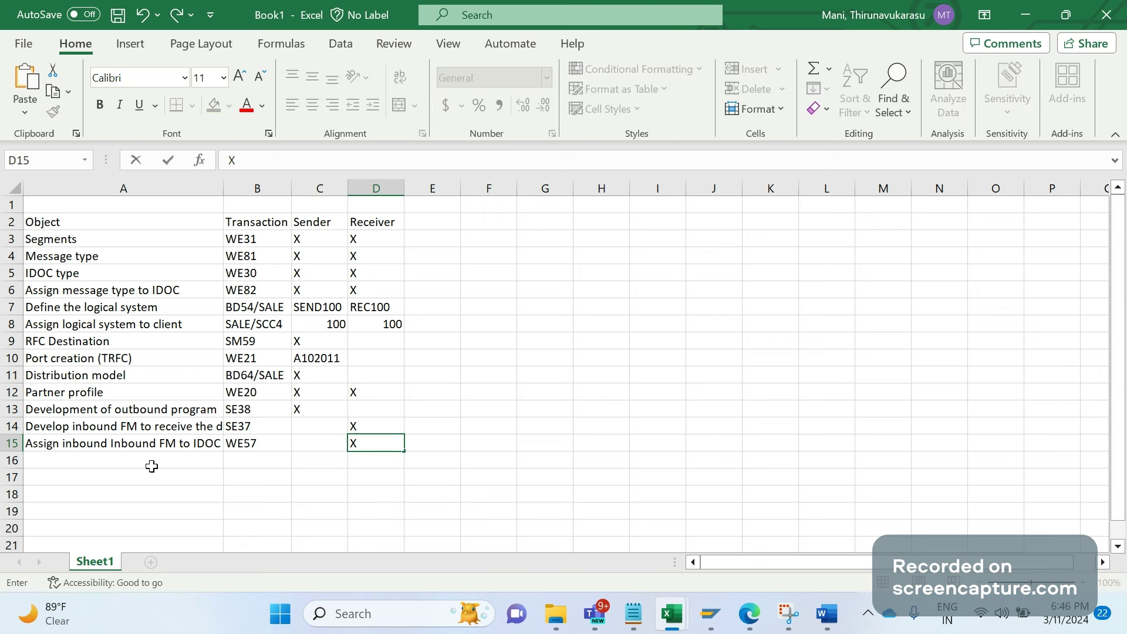
Step: Enter FM characteristics maintainance as the object in row 16
click(152, 466)
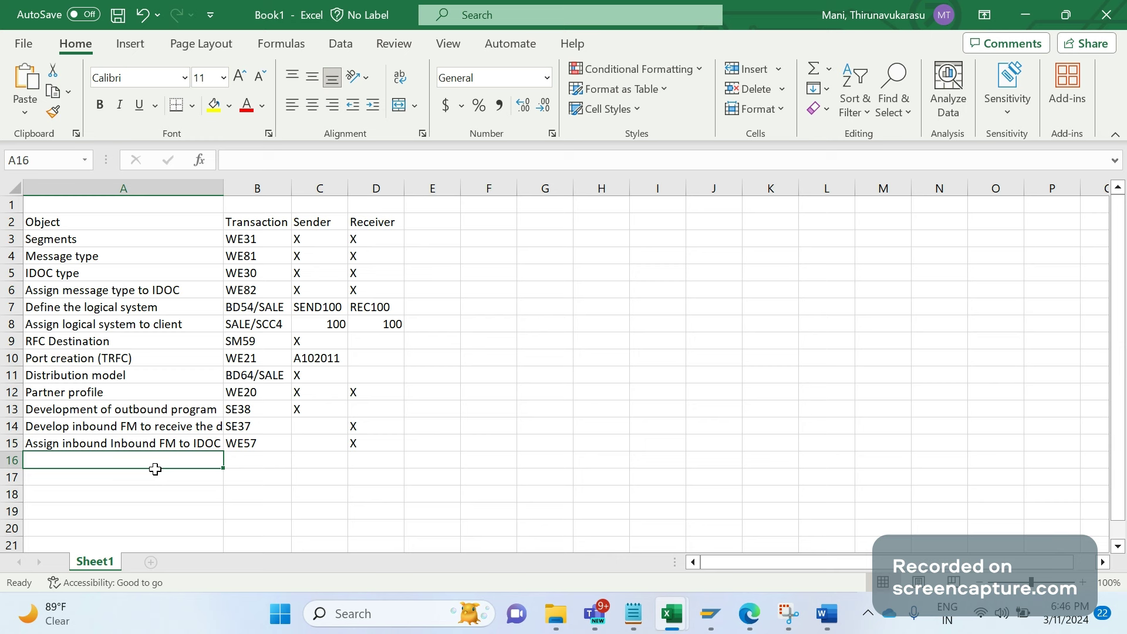
text(m)
key(BackSpace)
key(BackSpace)
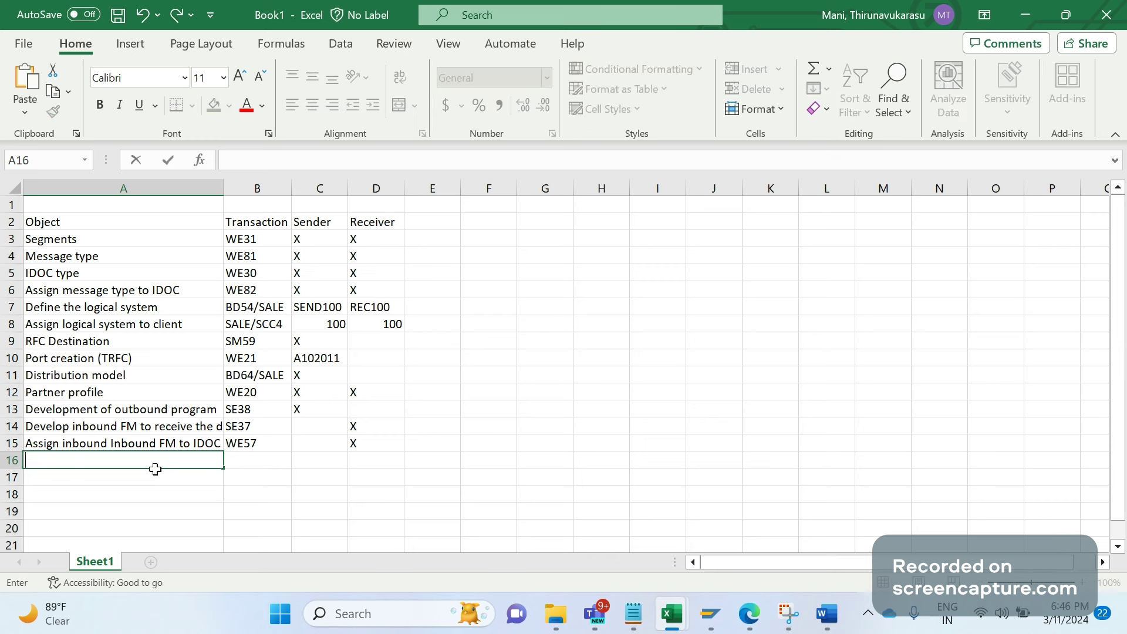
text(f)
key(BackSpace)
text(FM characteristic)
key(BackSpace)
text(s)
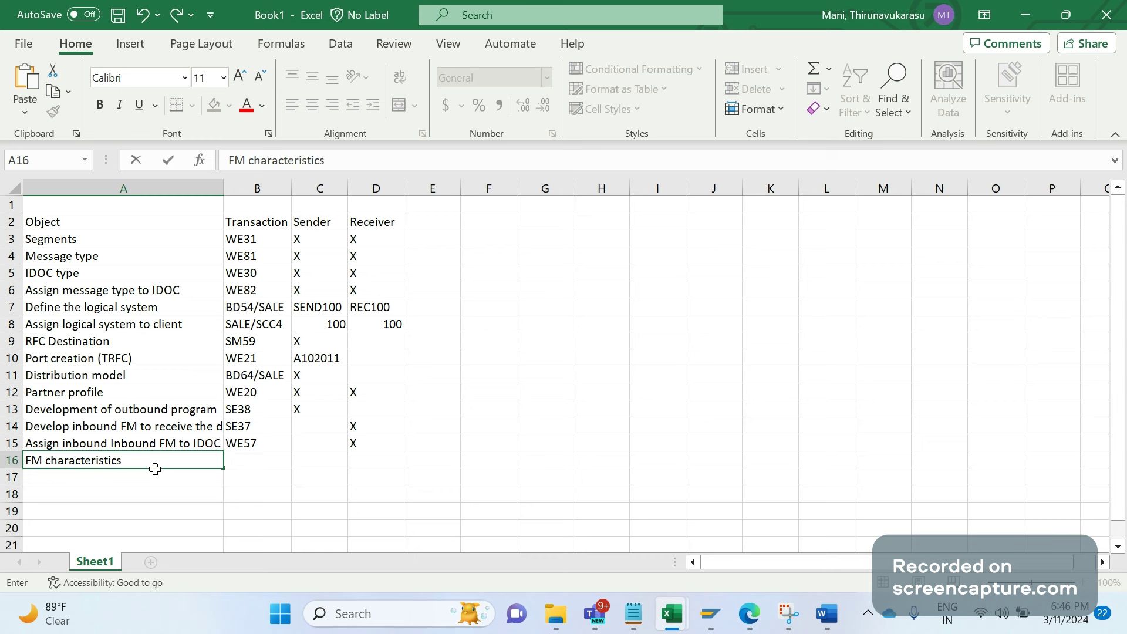
text( maintainance in)
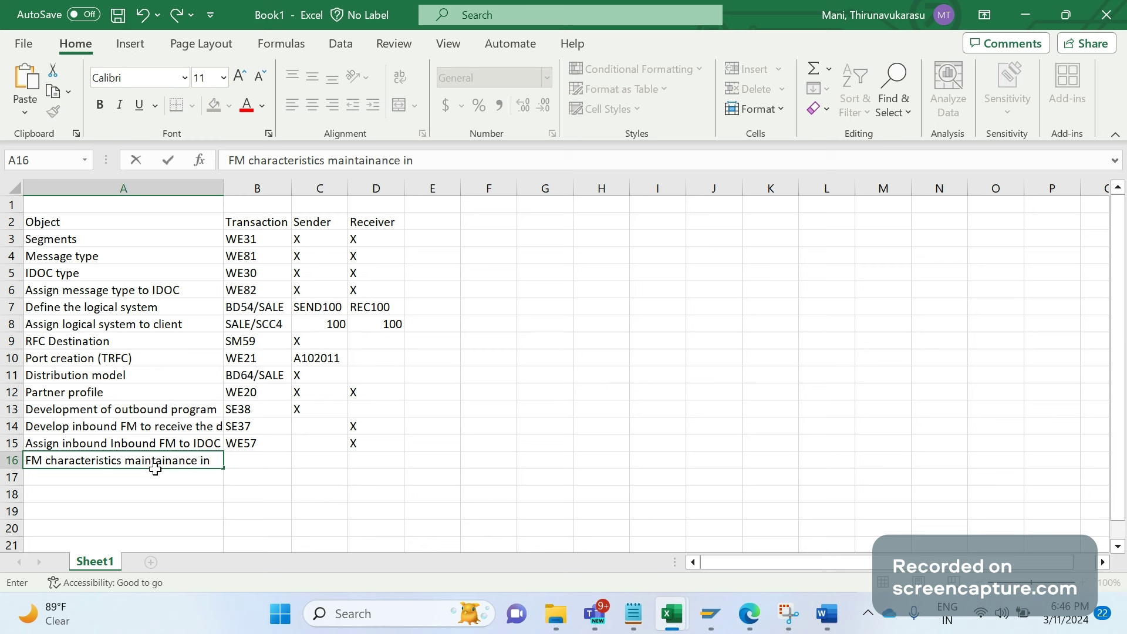
key(BackSpace)
key(BackSpace)
Step: Enter BD51 as the transaction in row 16 and mark its Receiver column with X
key(Tab)
text(B)
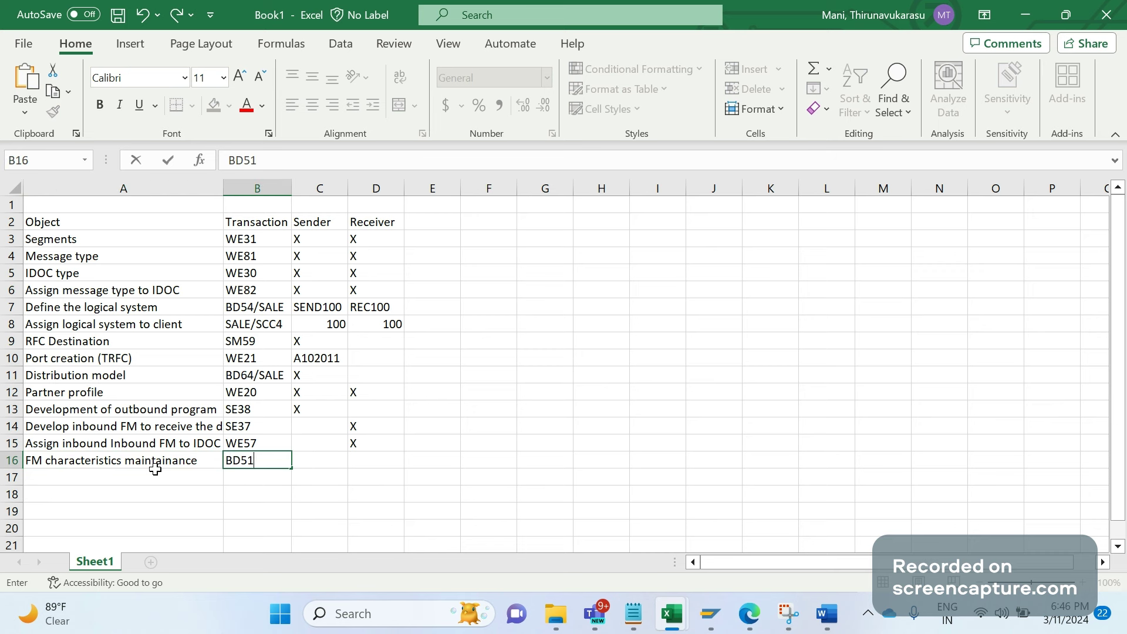
key(Tab)
key(Tab)
text(X)
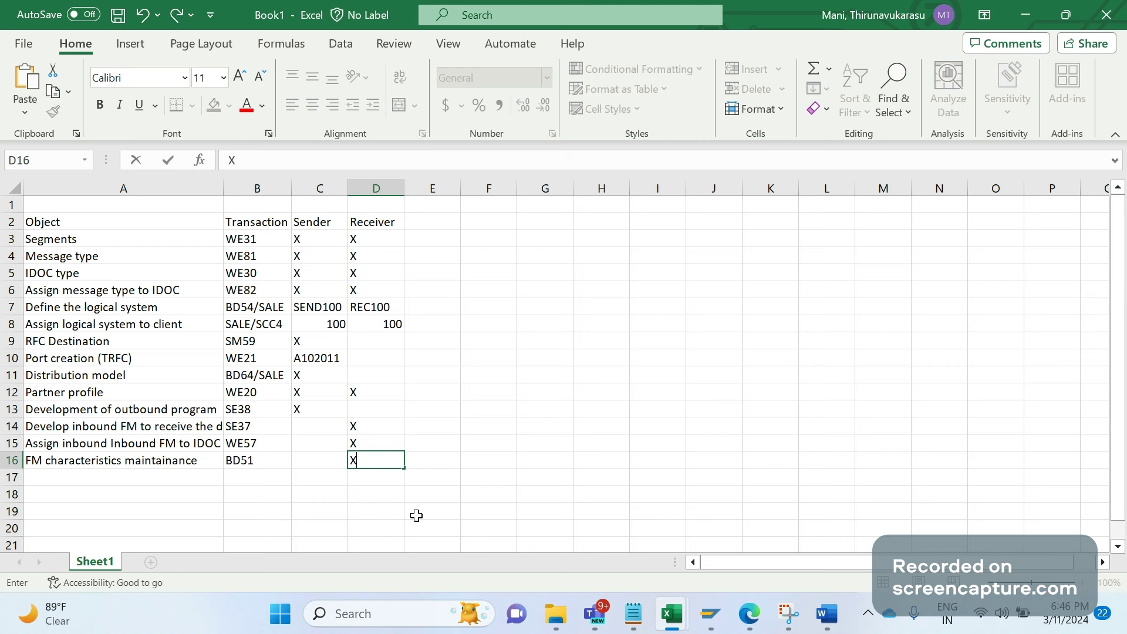
click(480, 493)
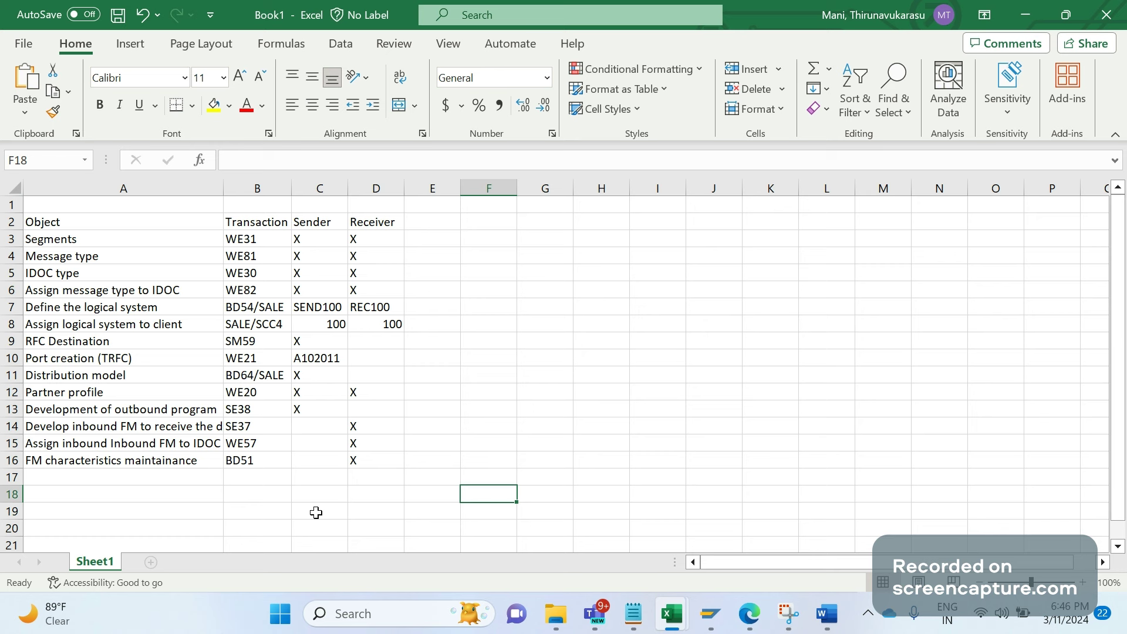
Step: Apply All Borders to the whole table in A2:D16
key(Up)
key(Up)
key(Left)
key(Left)
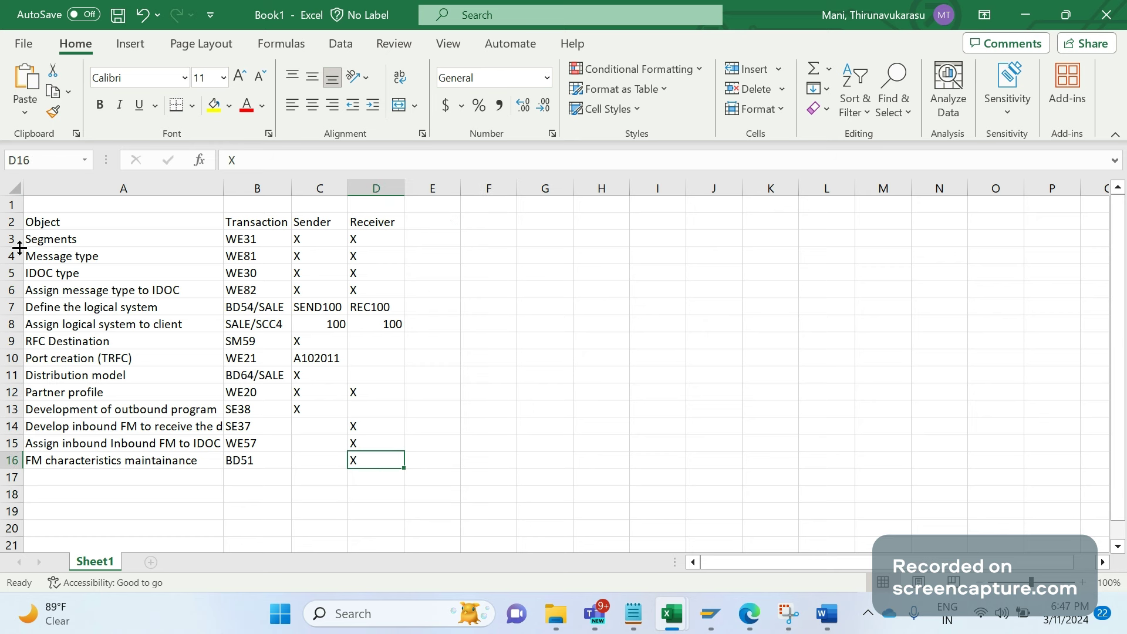
drag(26, 218, 387, 463)
click(192, 106)
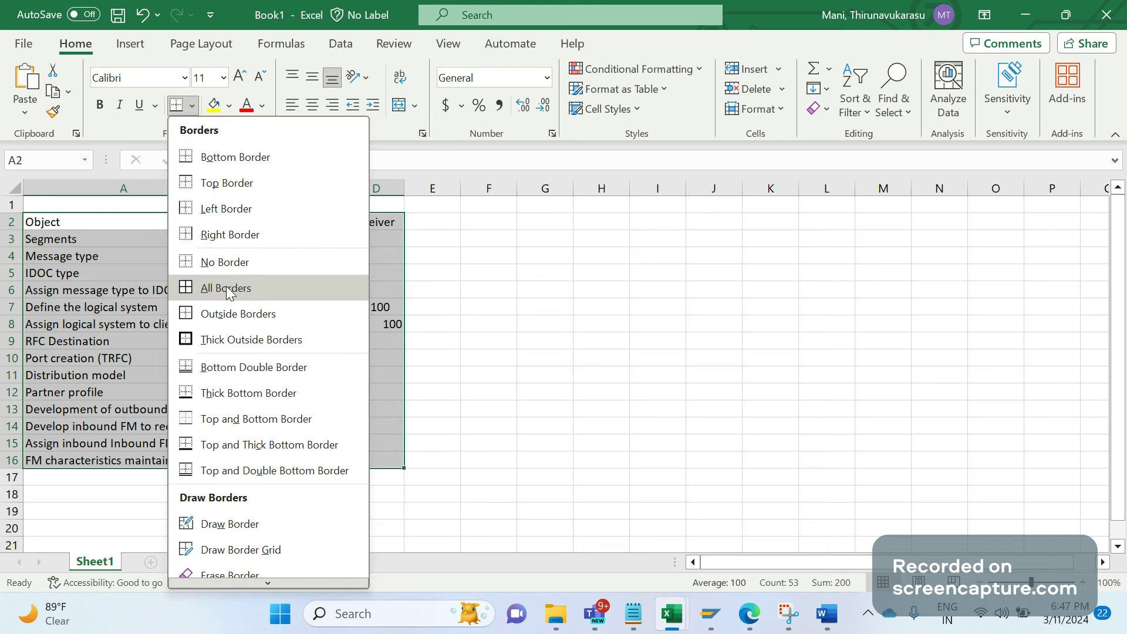
click(226, 288)
Step: Autofit the column widths to their contents and left-align the table A2:D16
click(17, 188)
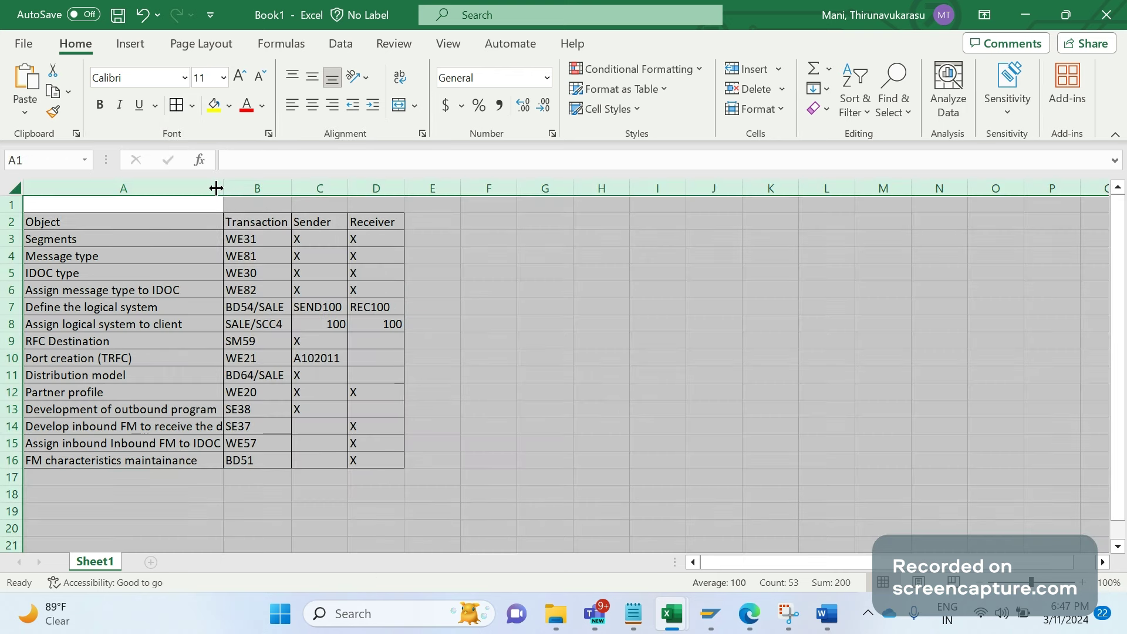
double_click(216, 188)
drag(217, 222, 497, 461)
click(292, 106)
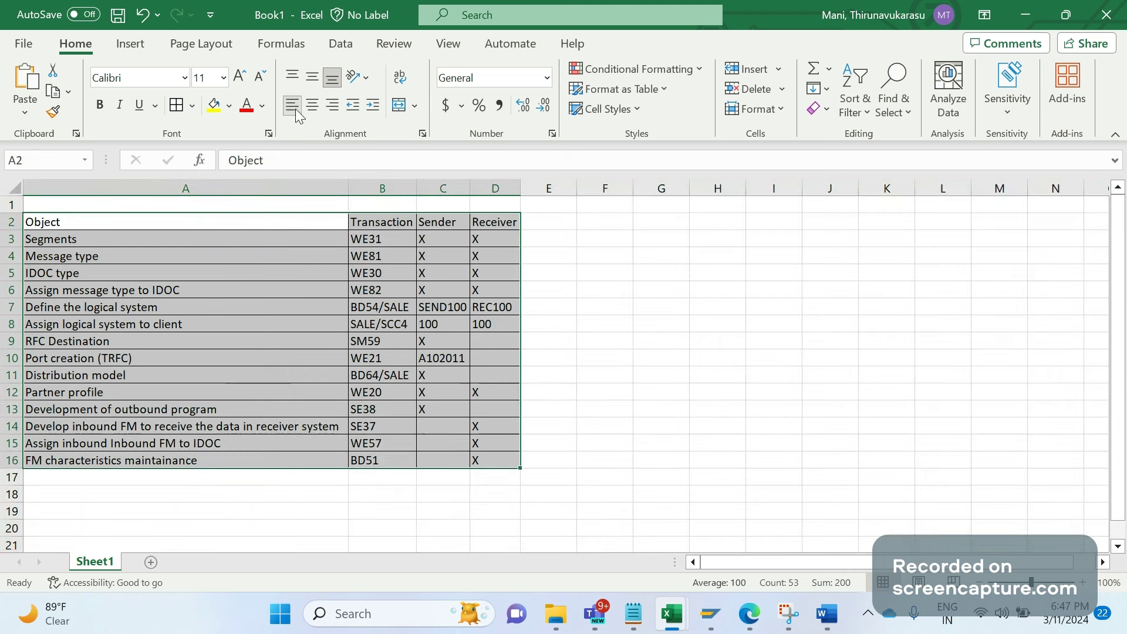
Step: Fill the table's header row A2:D2 with a light blue theme colour
drag(283, 222, 474, 221)
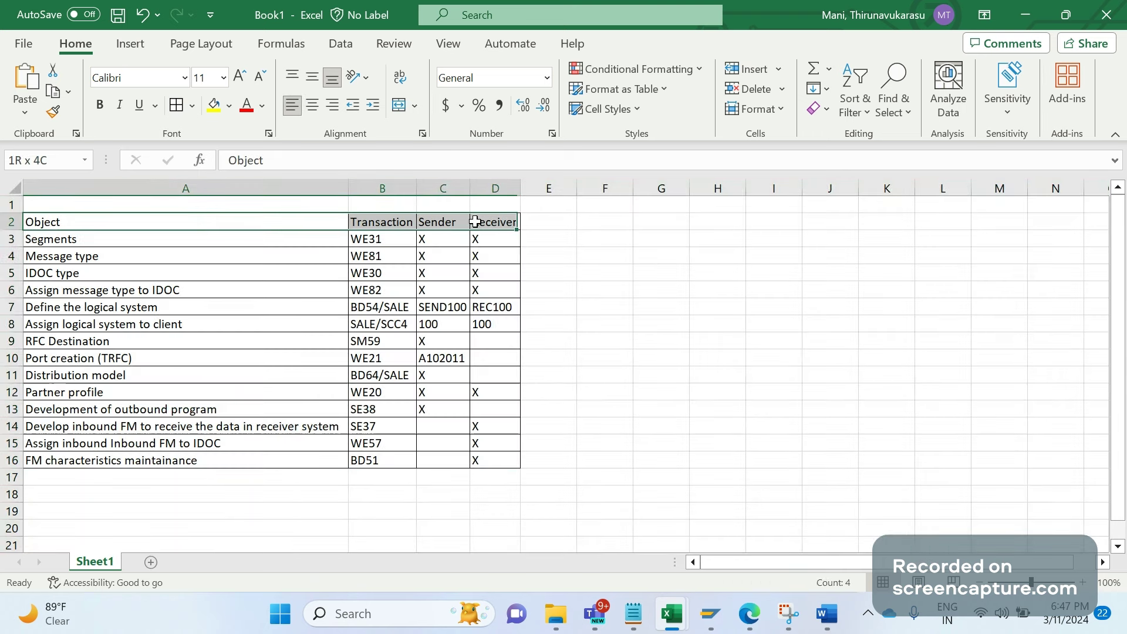
click(230, 107)
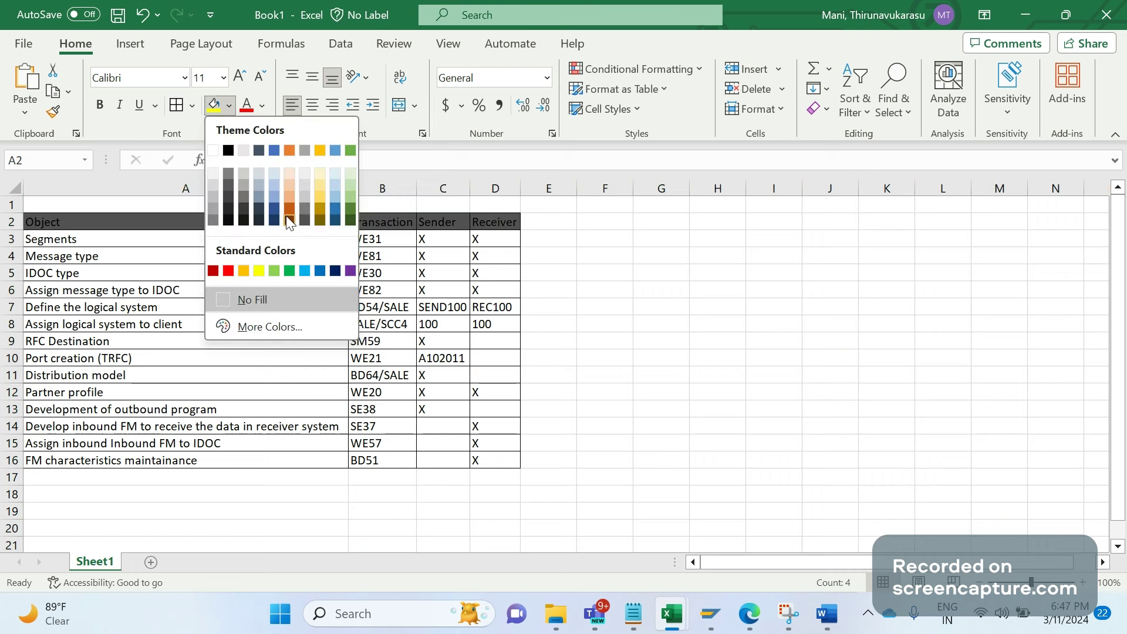
click(274, 187)
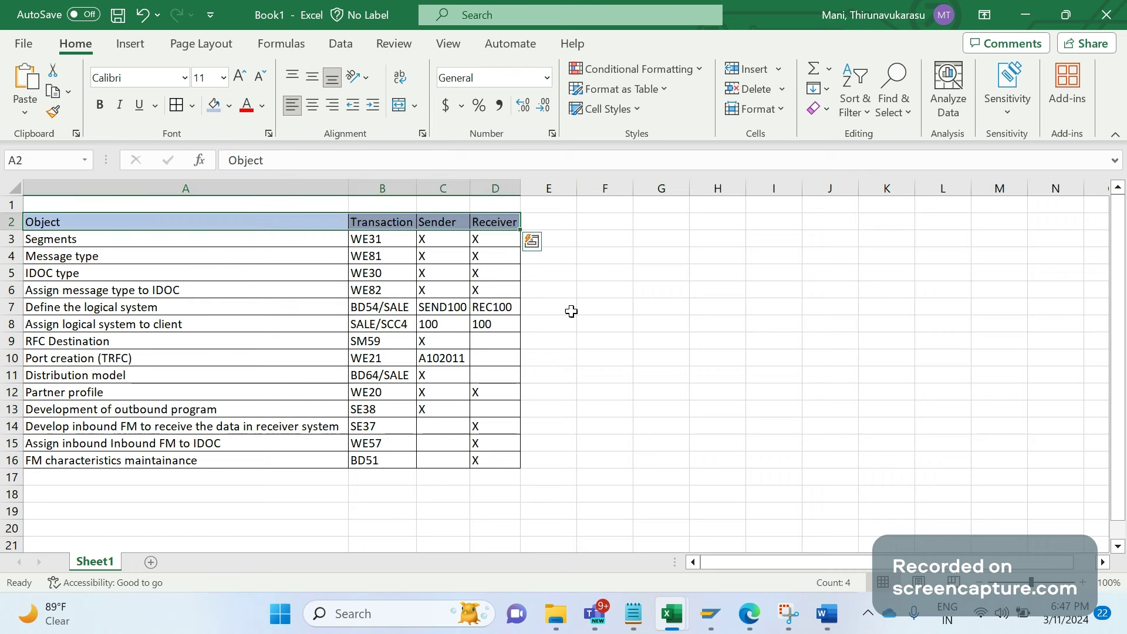
click(571, 311)
Step: Try to save the workbook
key(ctrl+s)
key(Return)
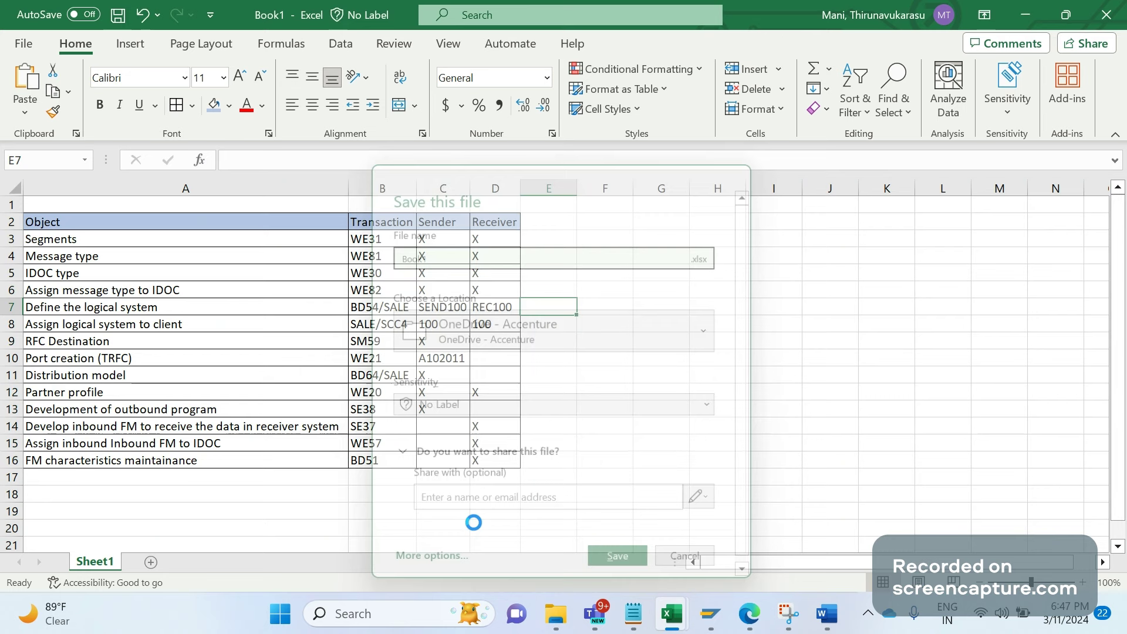
click(601, 347)
Step: Review the finished table's objects, transactions, and sender and receiver entries
drag(176, 238, 485, 465)
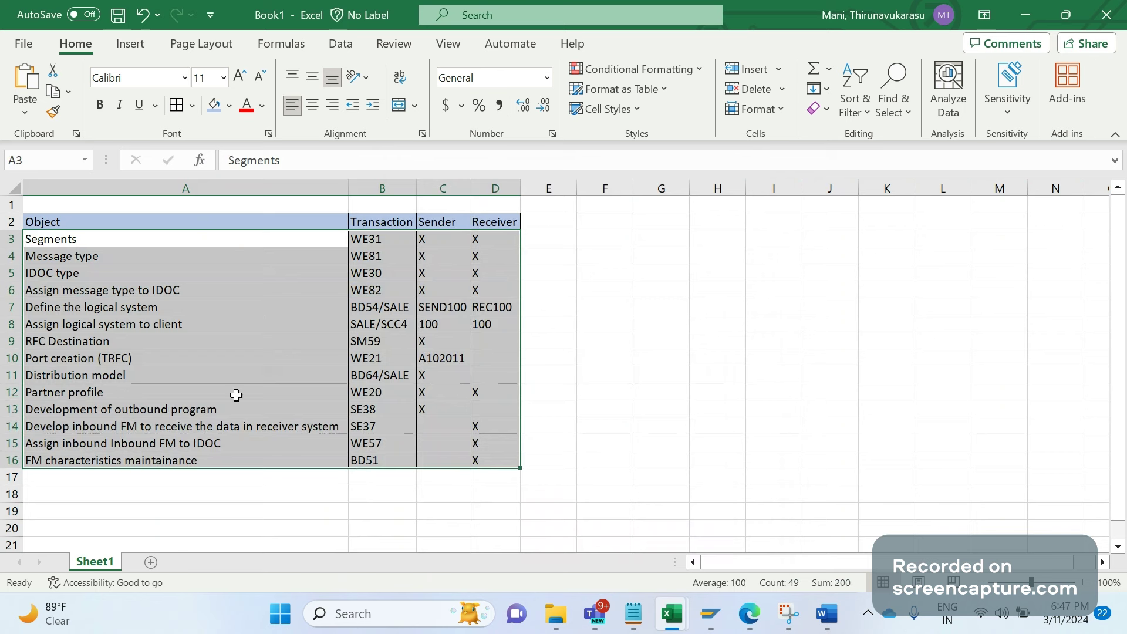
drag(381, 239, 380, 461)
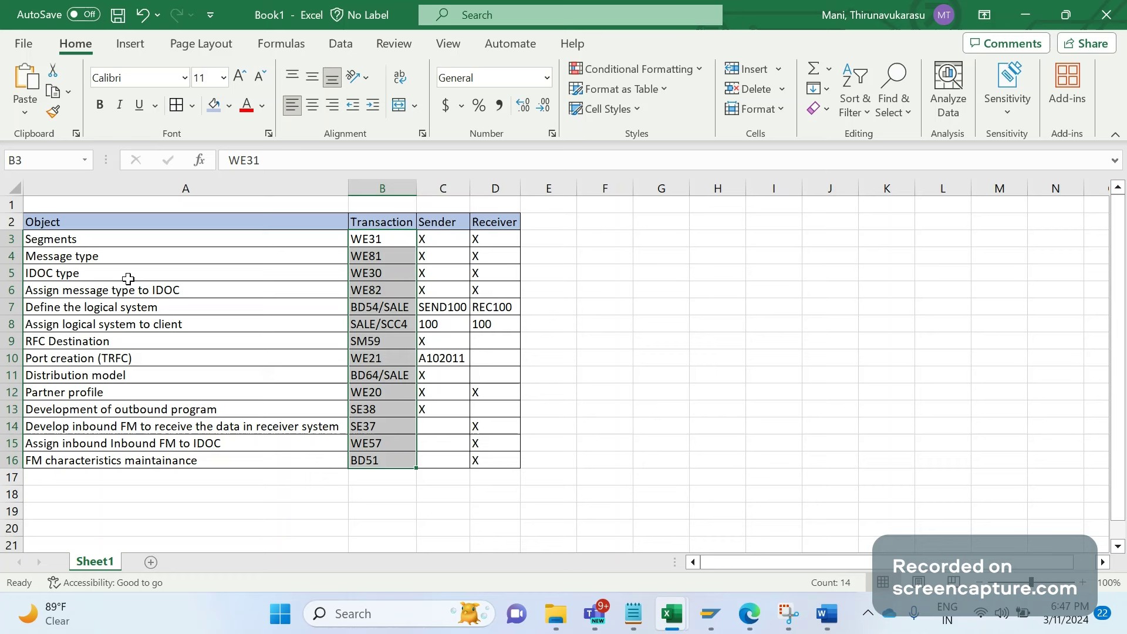
click(297, 342)
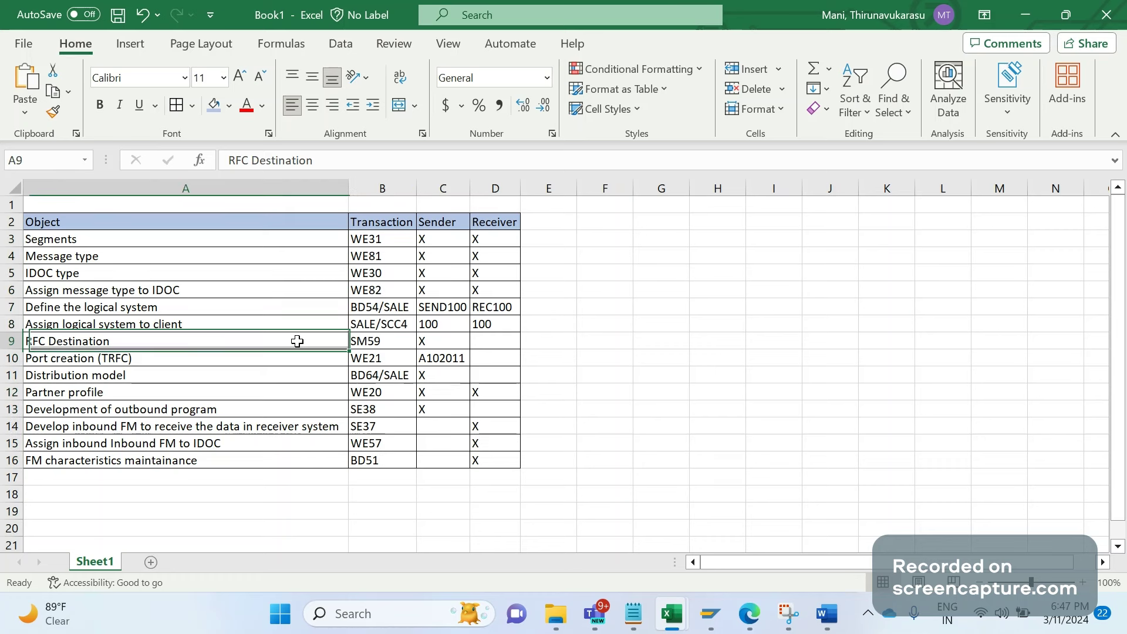
drag(111, 225, 482, 460)
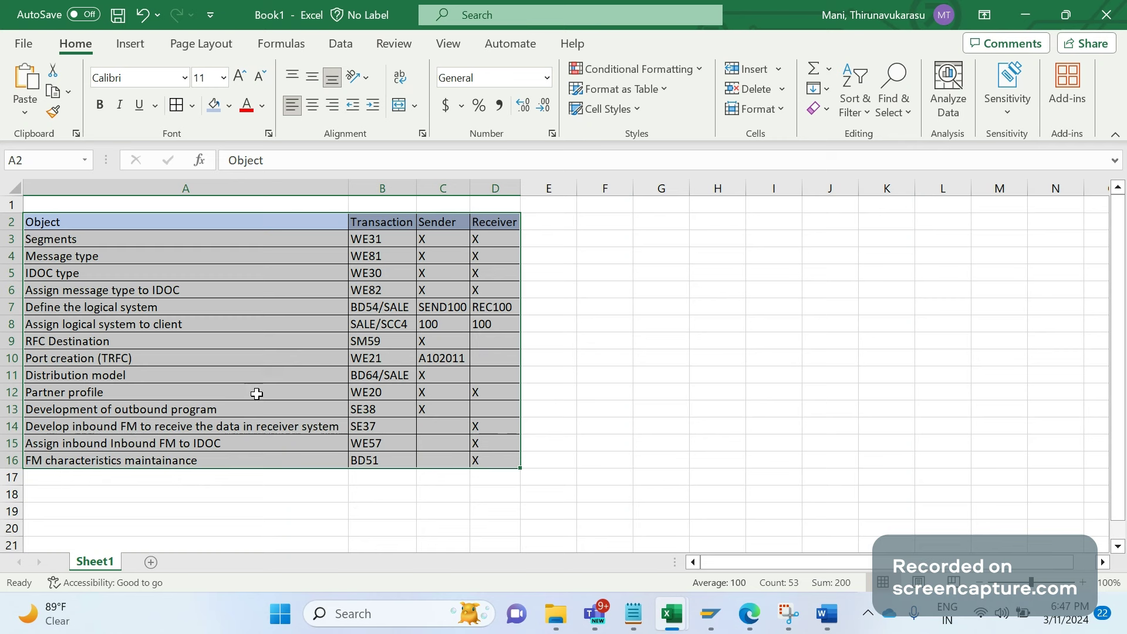
drag(282, 477, 496, 477)
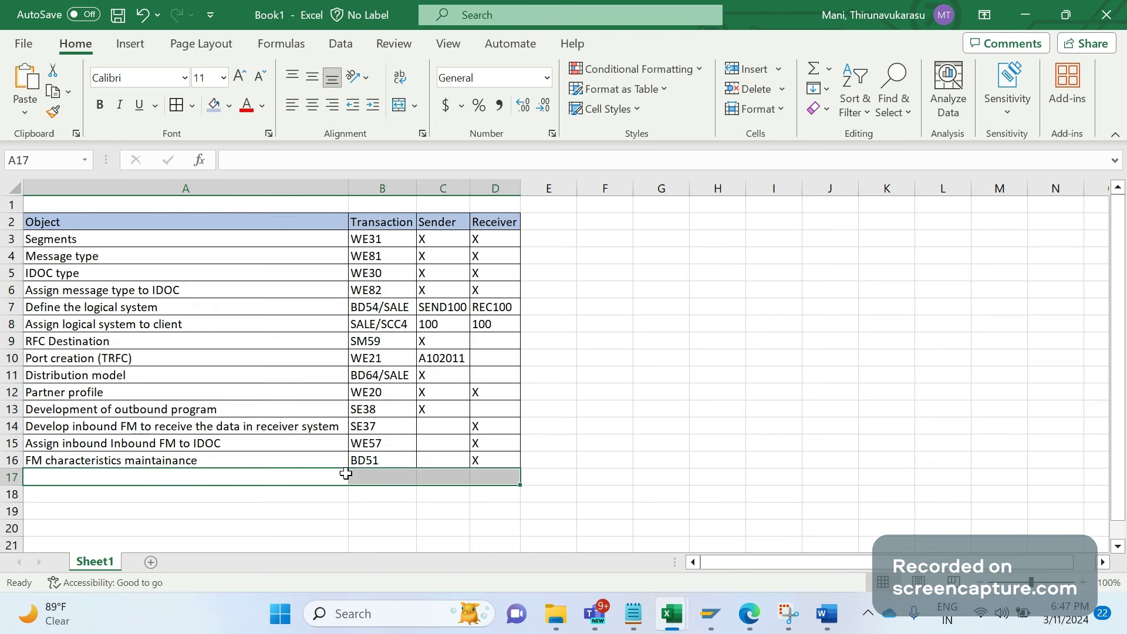
click(226, 371)
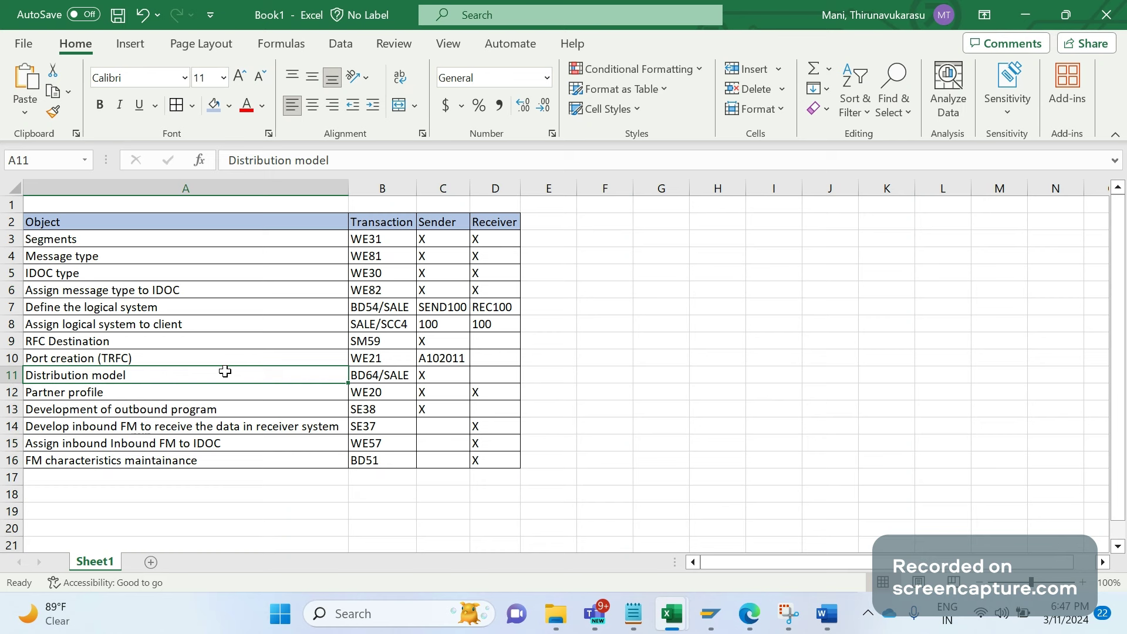